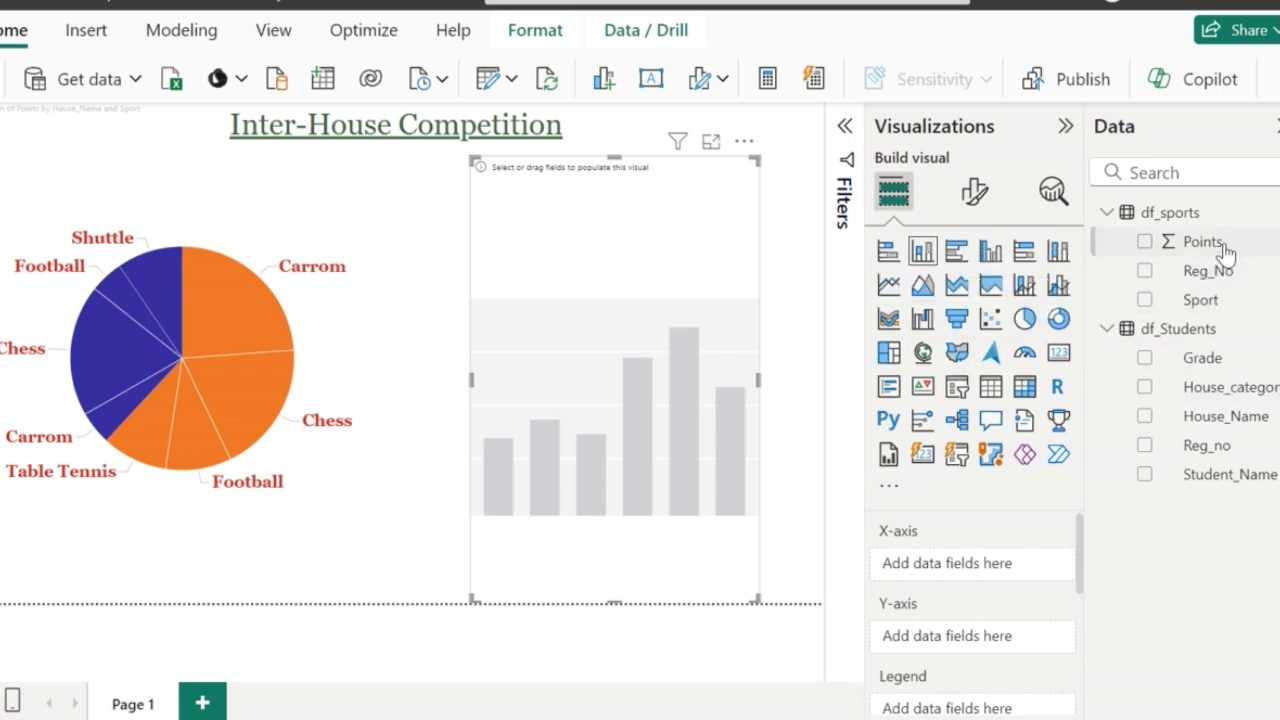
left_click(1224, 250)
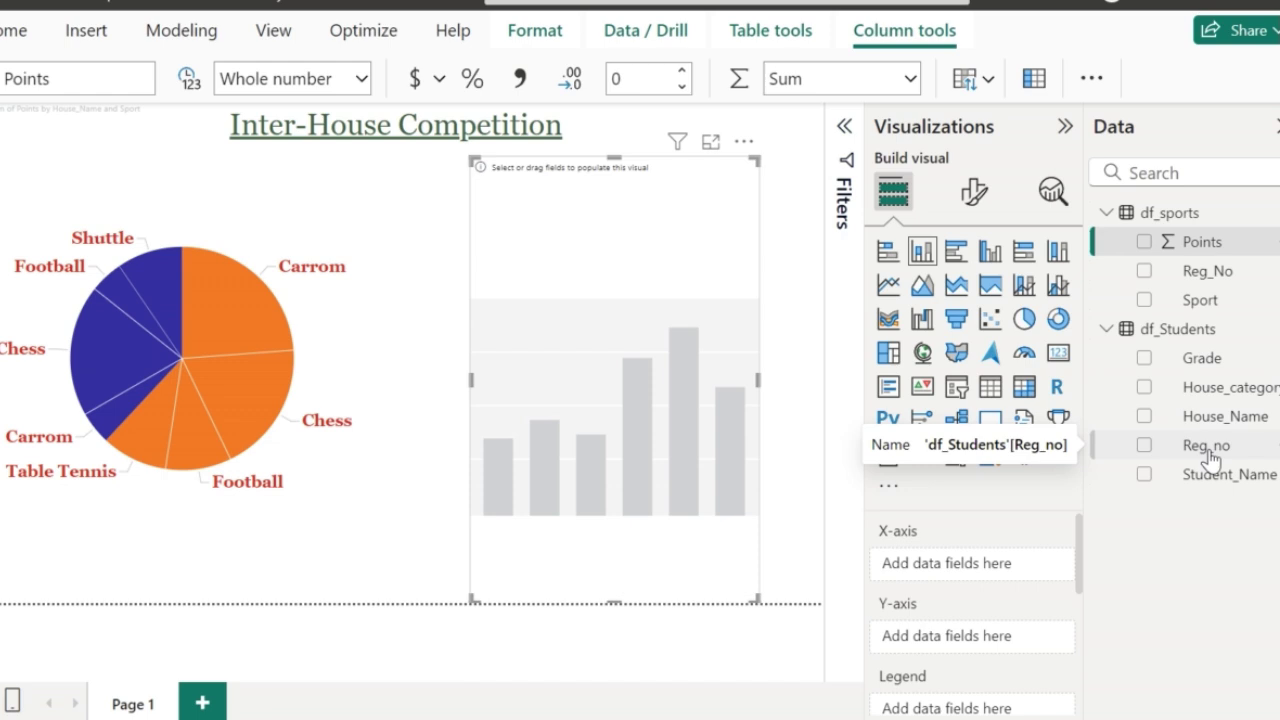
left_click(1169, 212)
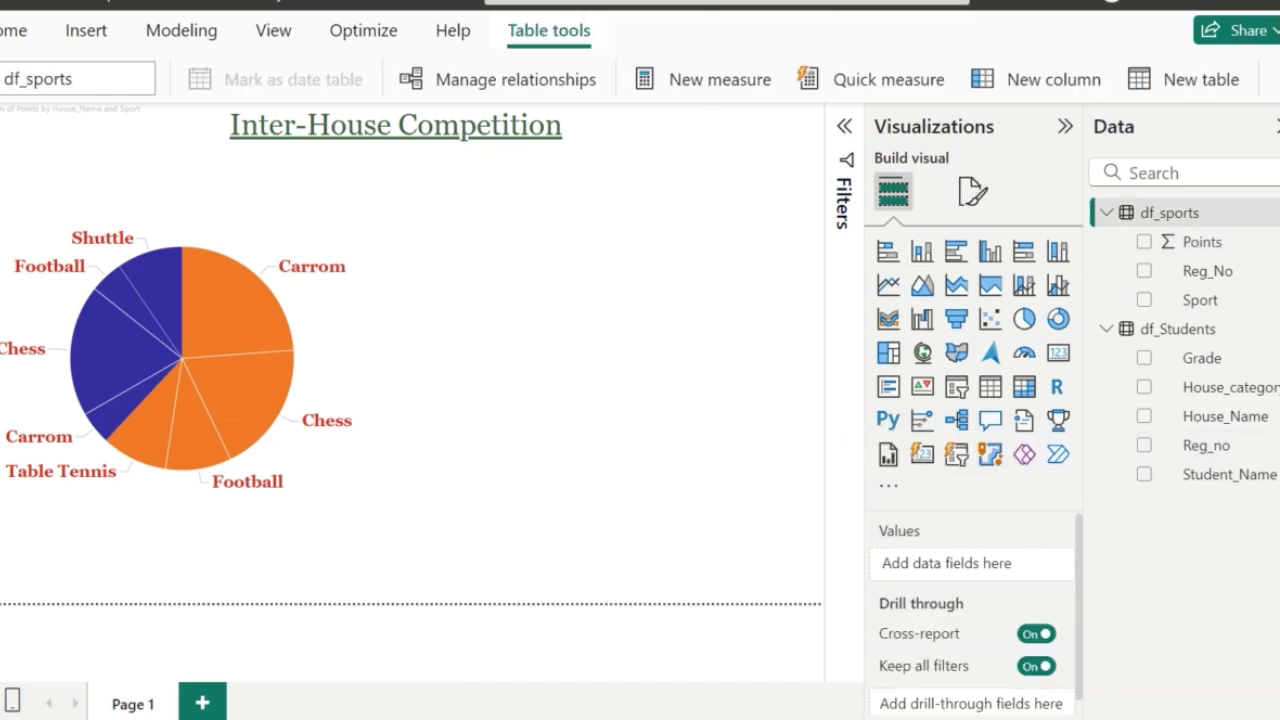
left_click(1110, 213)
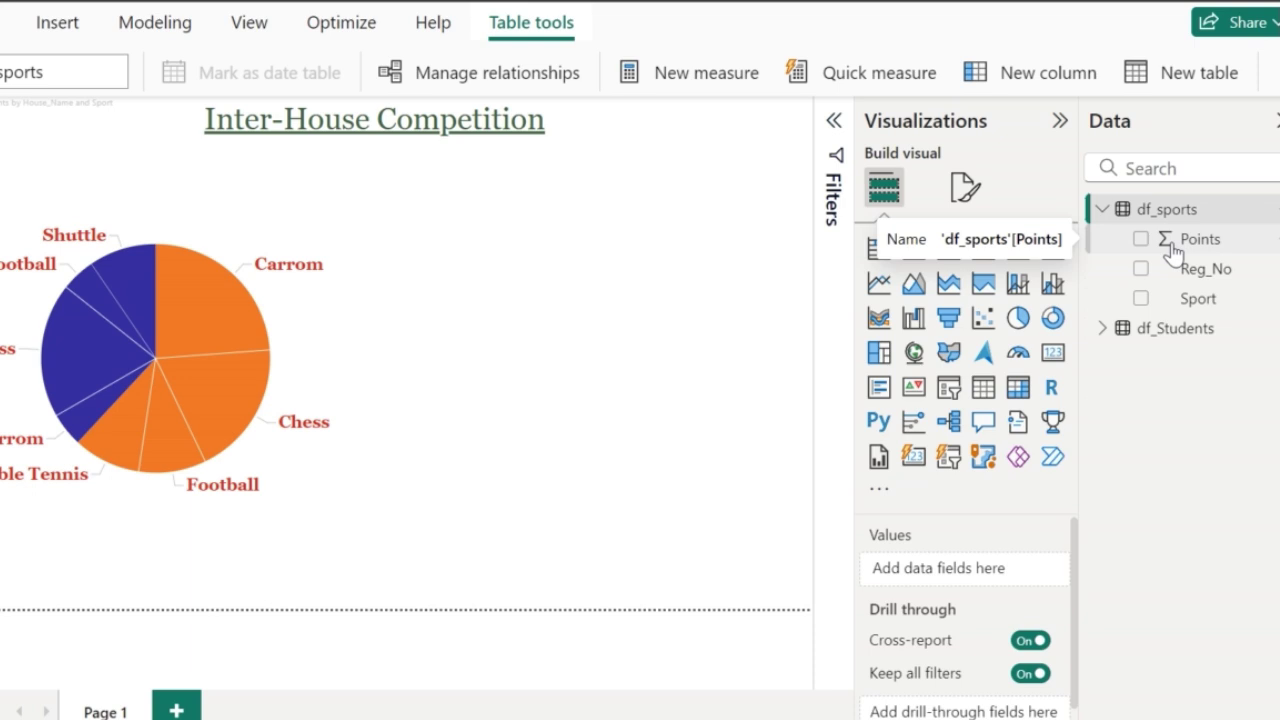
Build a stacked column chart with House_Name on the X-axis and Points on the Y-axis, keeping the Sum aggregation
left_click(914, 249)
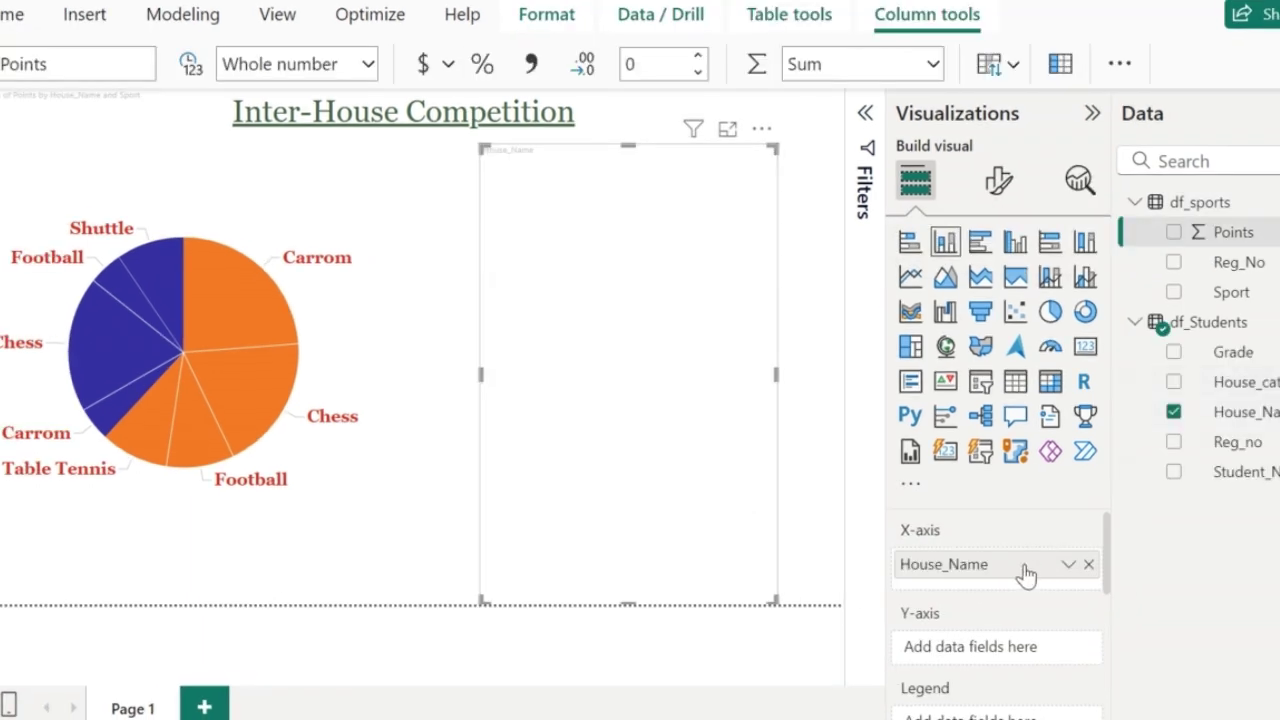
left_click(1222, 235)
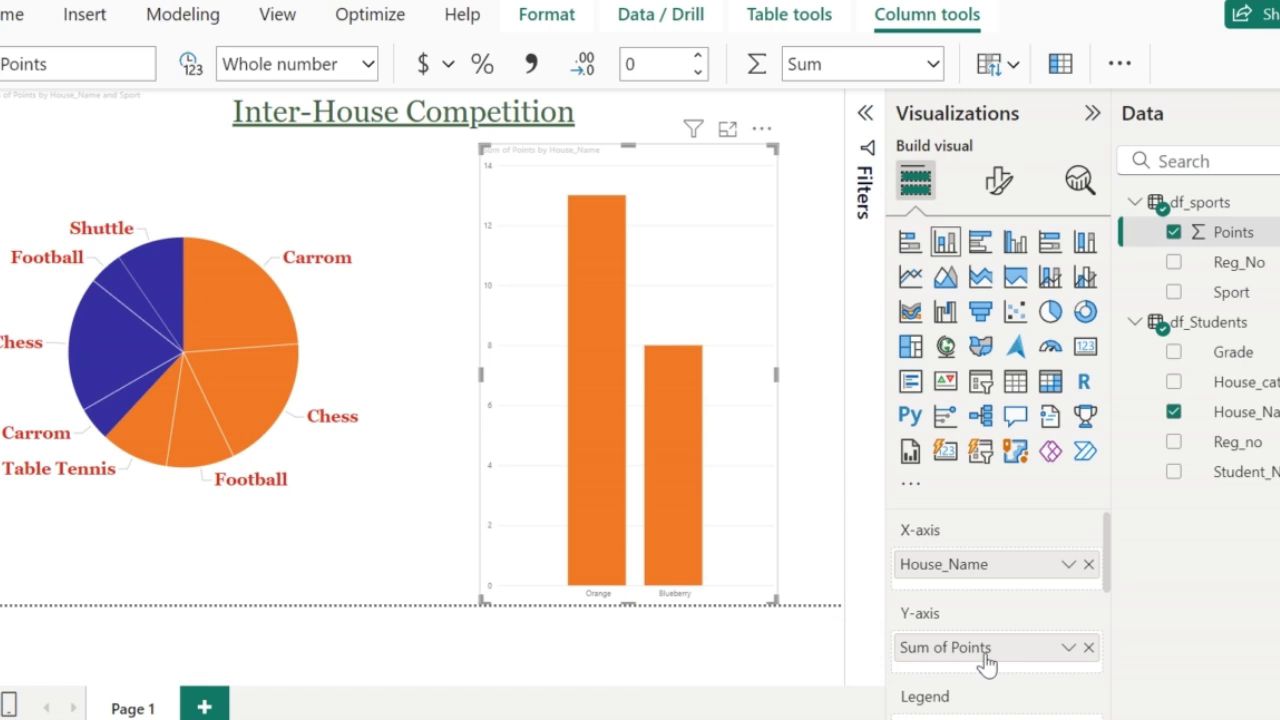
mouse_move(681, 495)
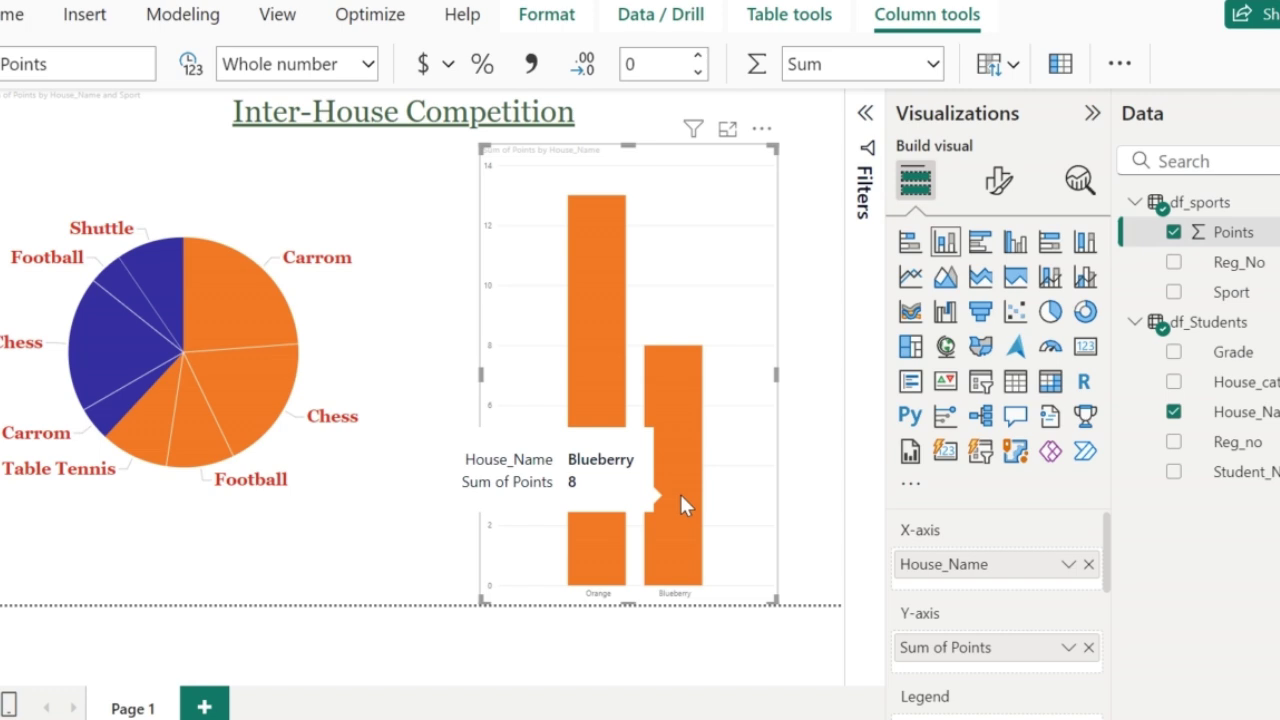
left_click(1068, 648)
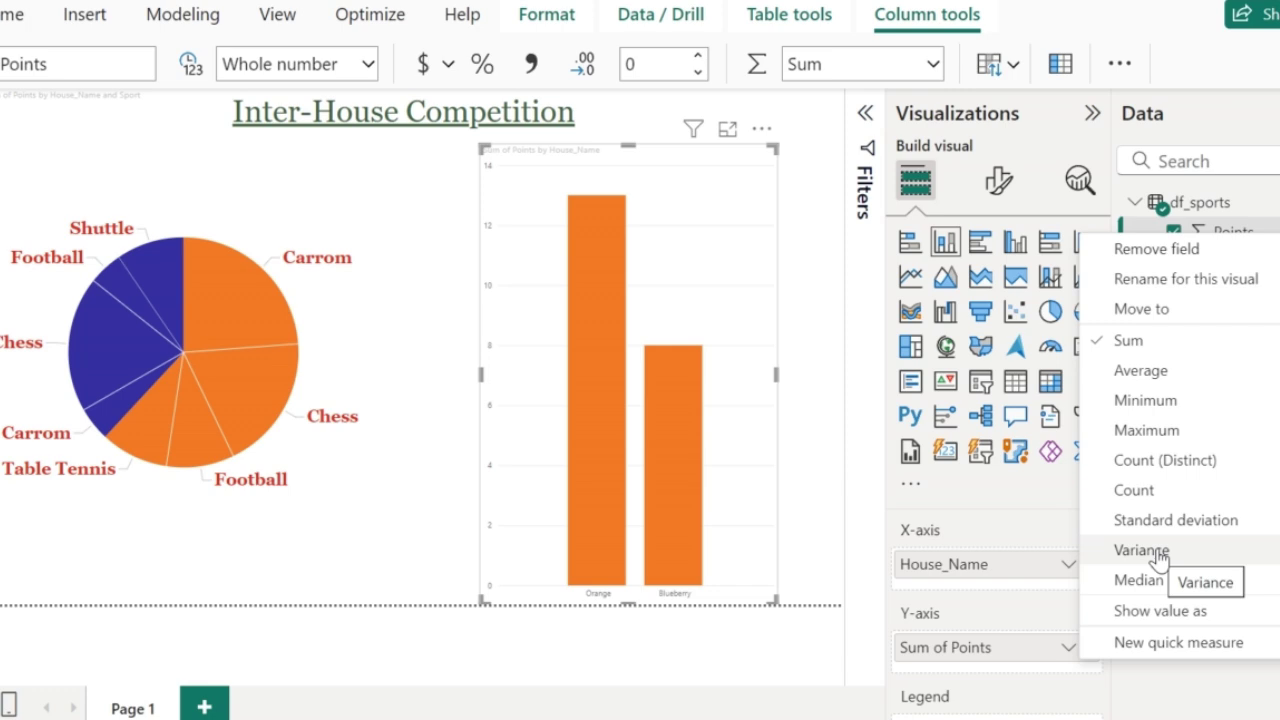
left_click(608, 662)
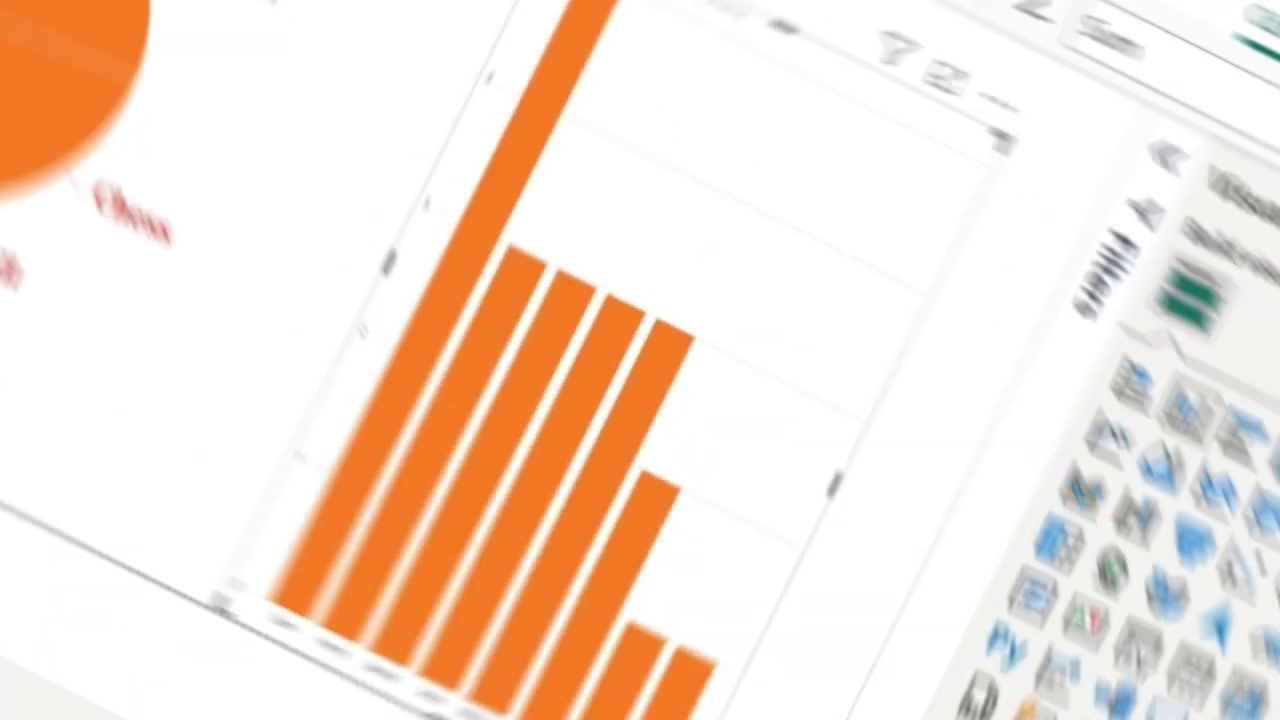
Replace House_Name with Student_Name on the column chart's X-axis and inspect the bars
left_click_drag(1240, 472, 990, 565)
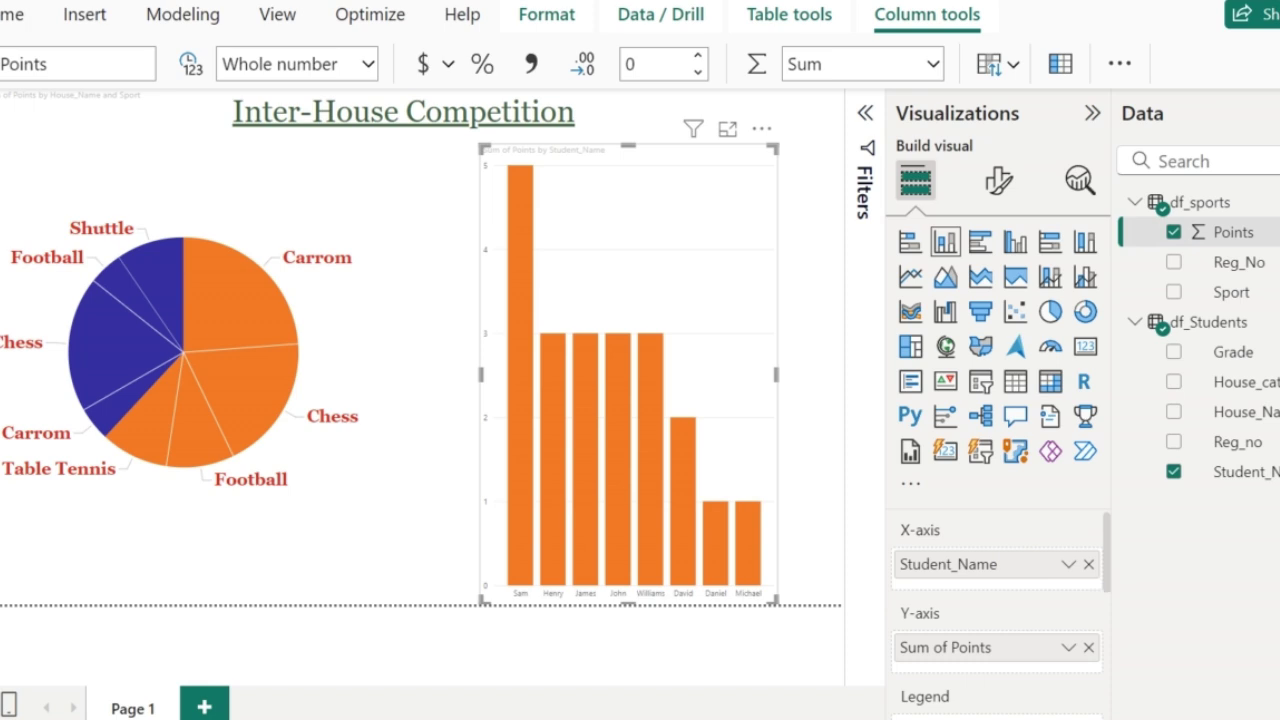
mouse_move(548, 436)
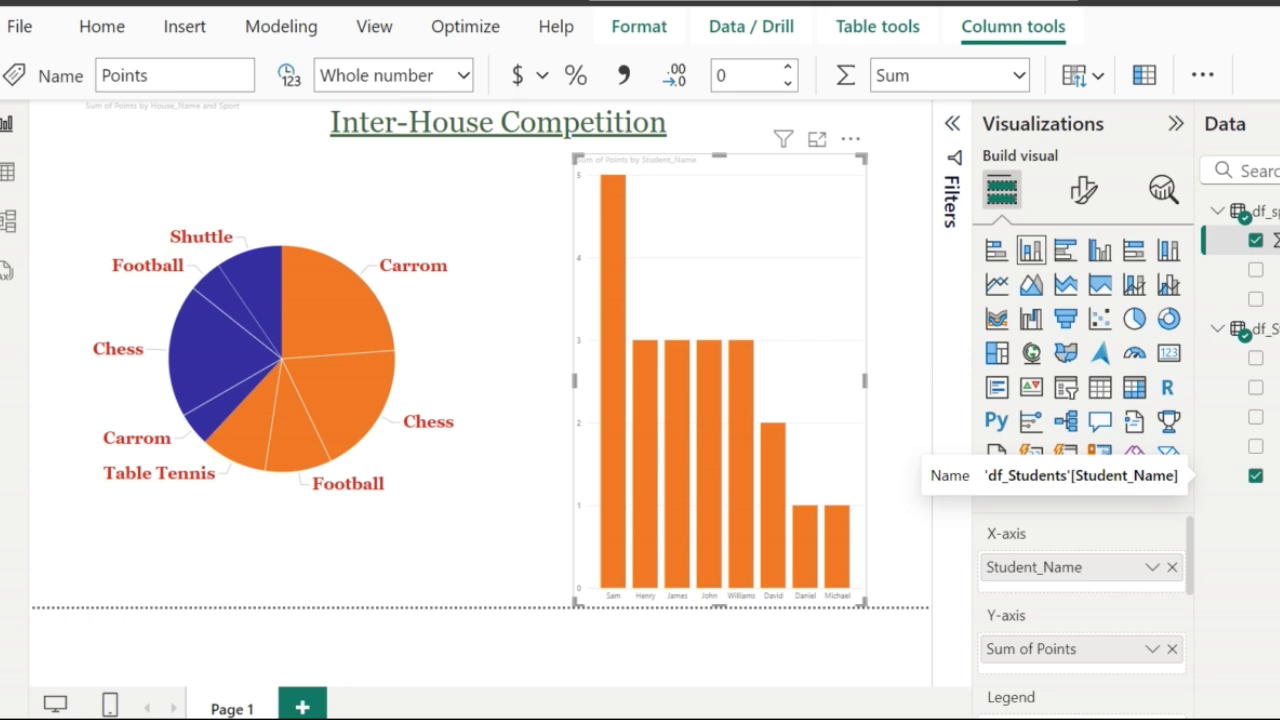
Create a measure in df_sports named No_of_Games_Played with the formula COUNT(df_sports[Sport])
left_click(1250, 211)
right_click(1250, 211)
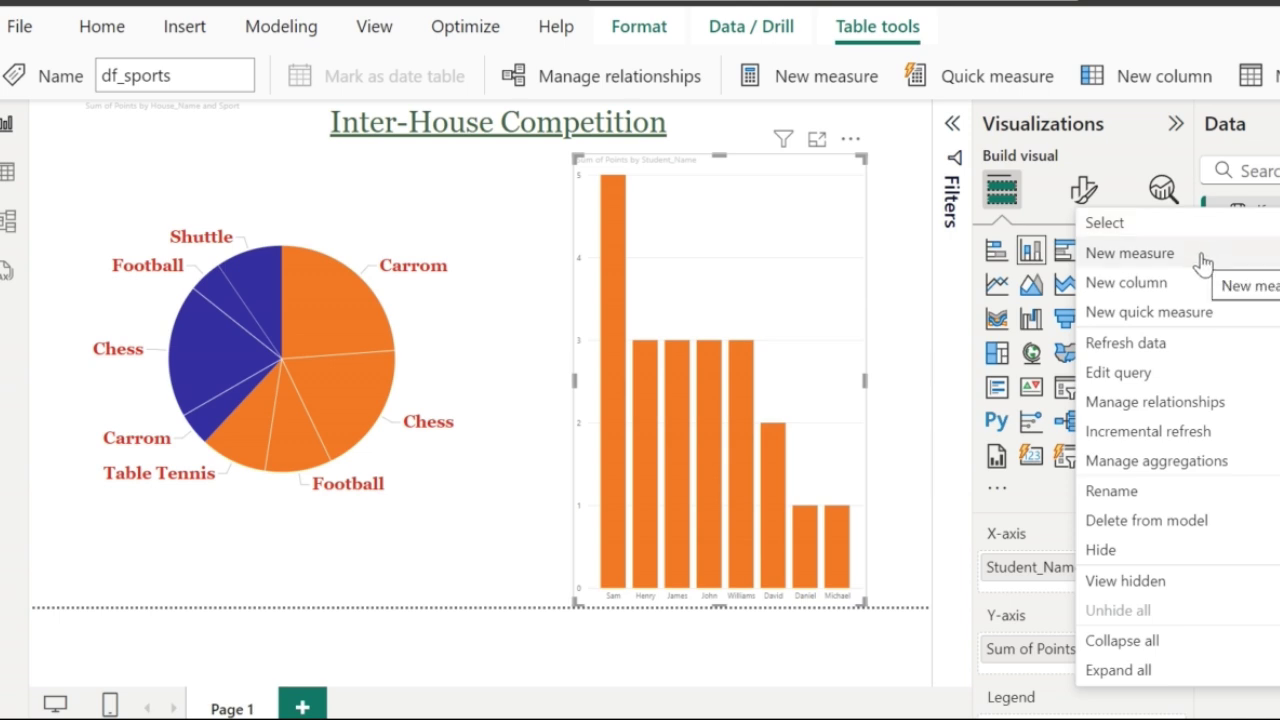
left_click(1130, 253)
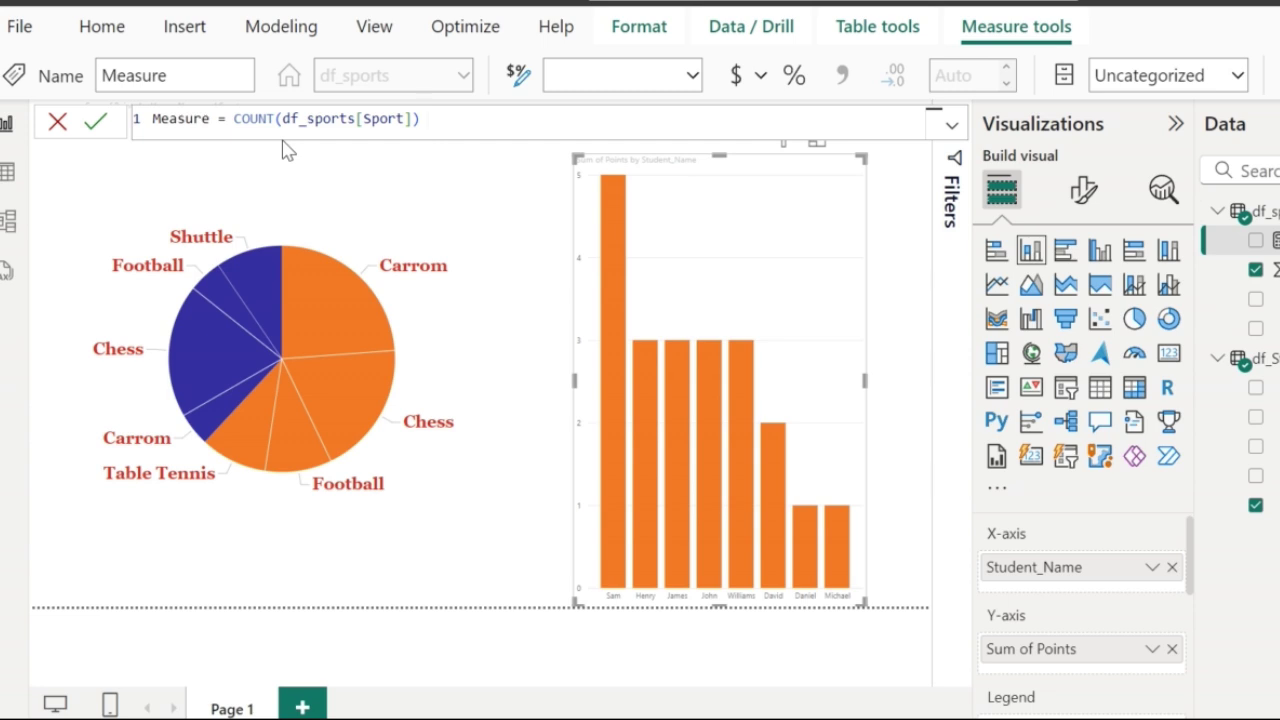
double_click(212, 118)
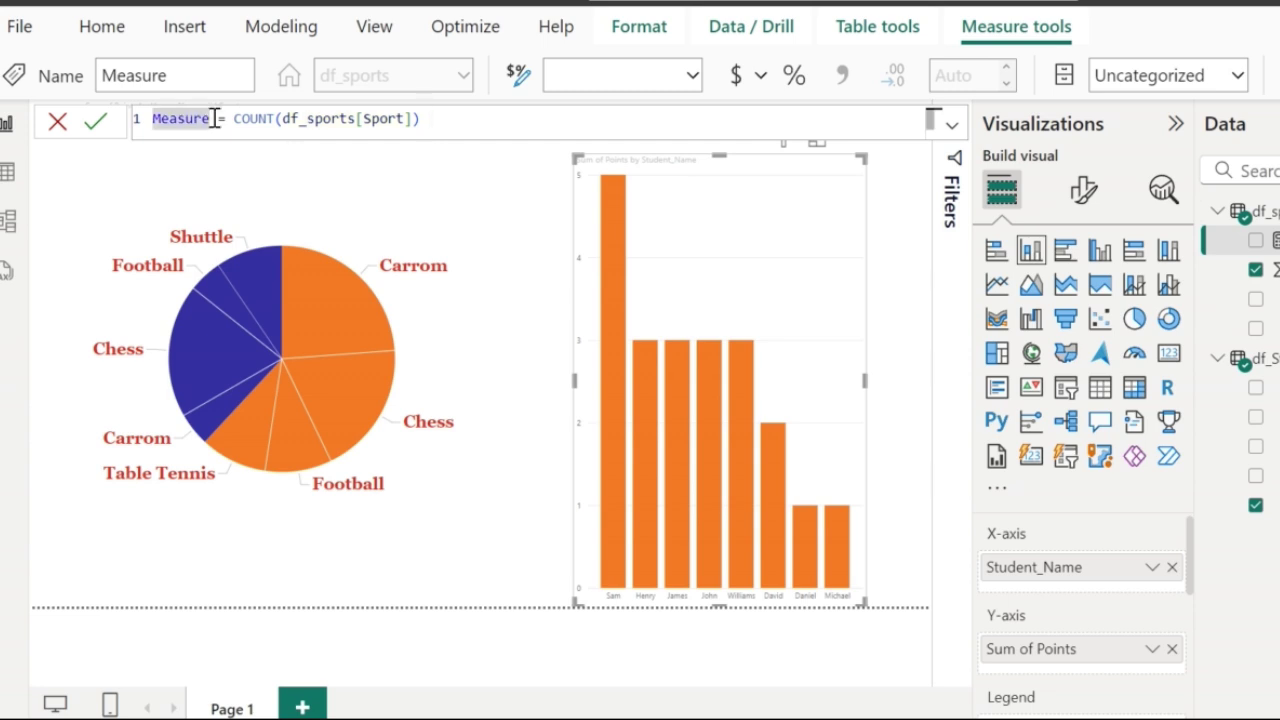
key("Home")
type("No_of_Games_Played")
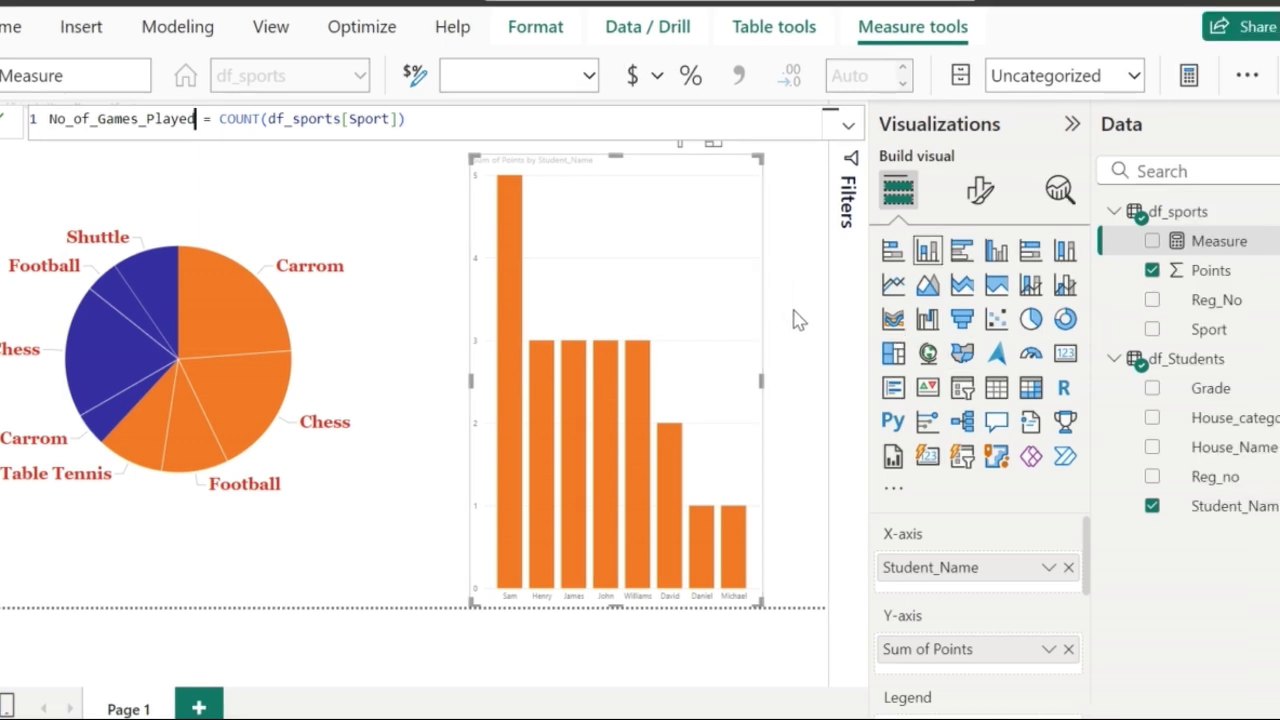
left_click(1214, 241)
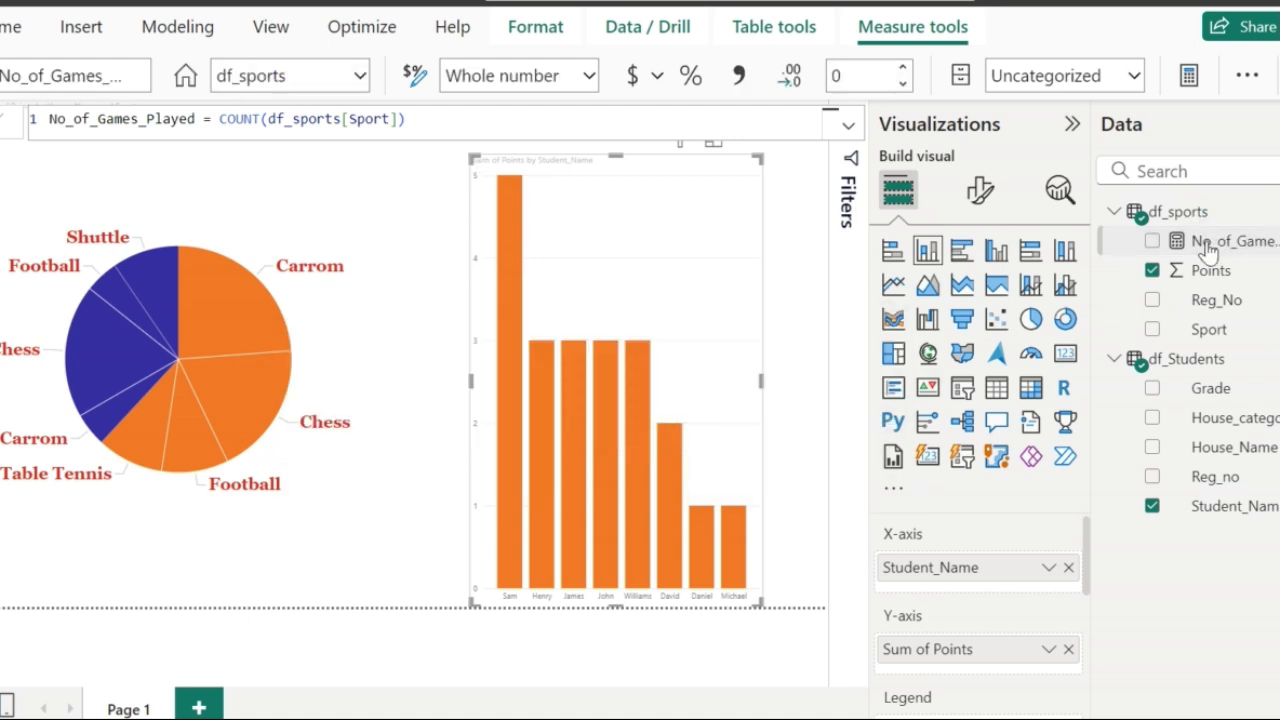
Create the df_sports measure Sports_Captain_Position = IF(SUM(df_sports[Points])>2,"Eligible","Ineligible")
left_click(1175, 212)
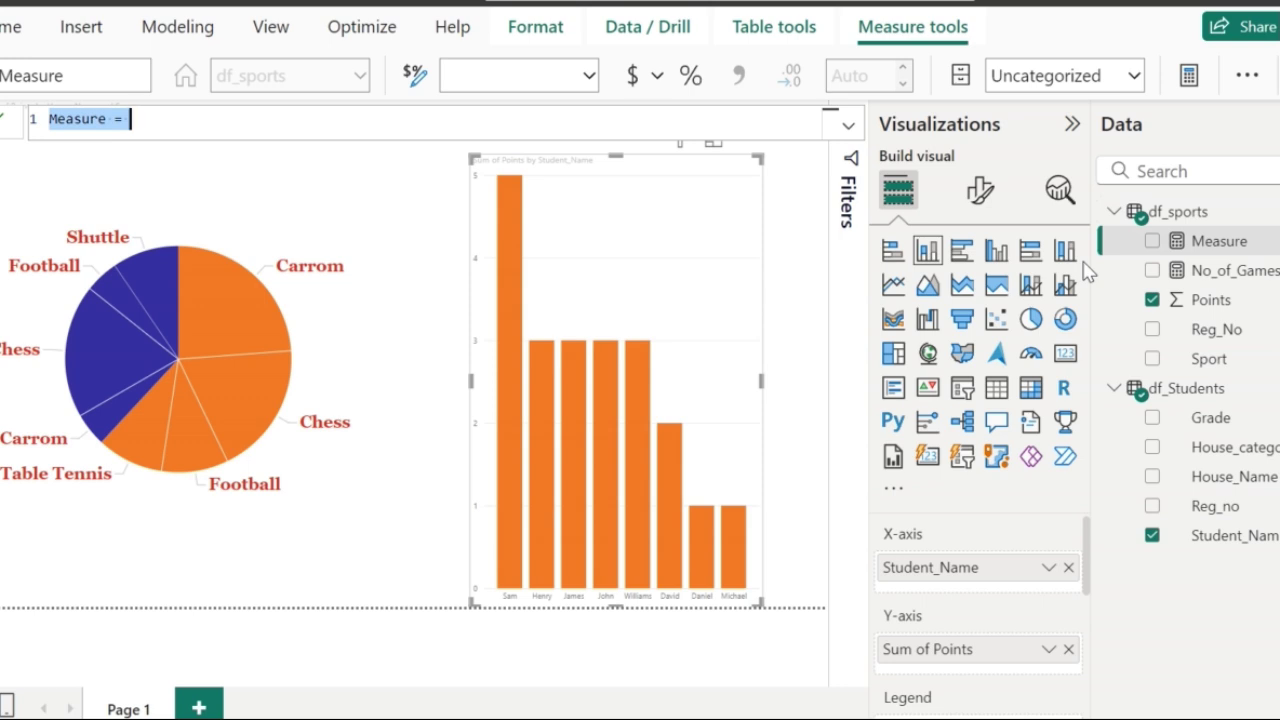
type("Sports_Captain_Position = IF(SUM(df_sports[Points])>2,\"Eligible\",\"Ineligible\")")
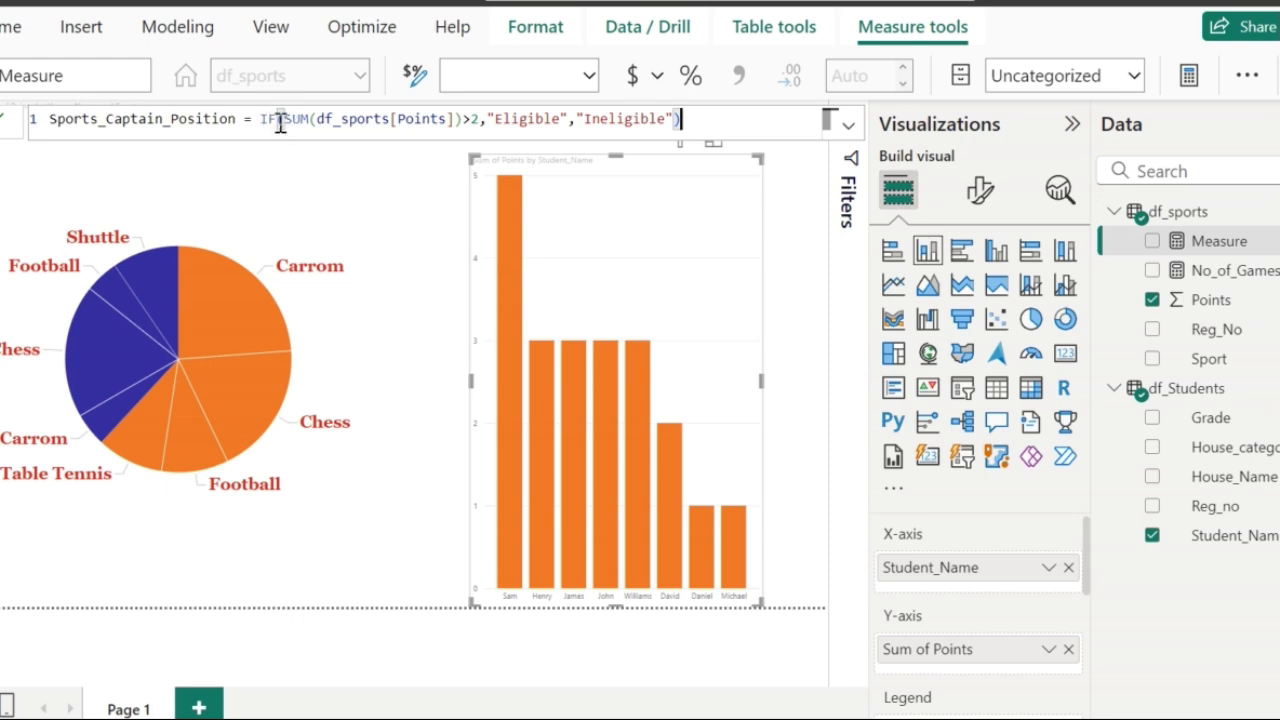
double_click(432, 118)
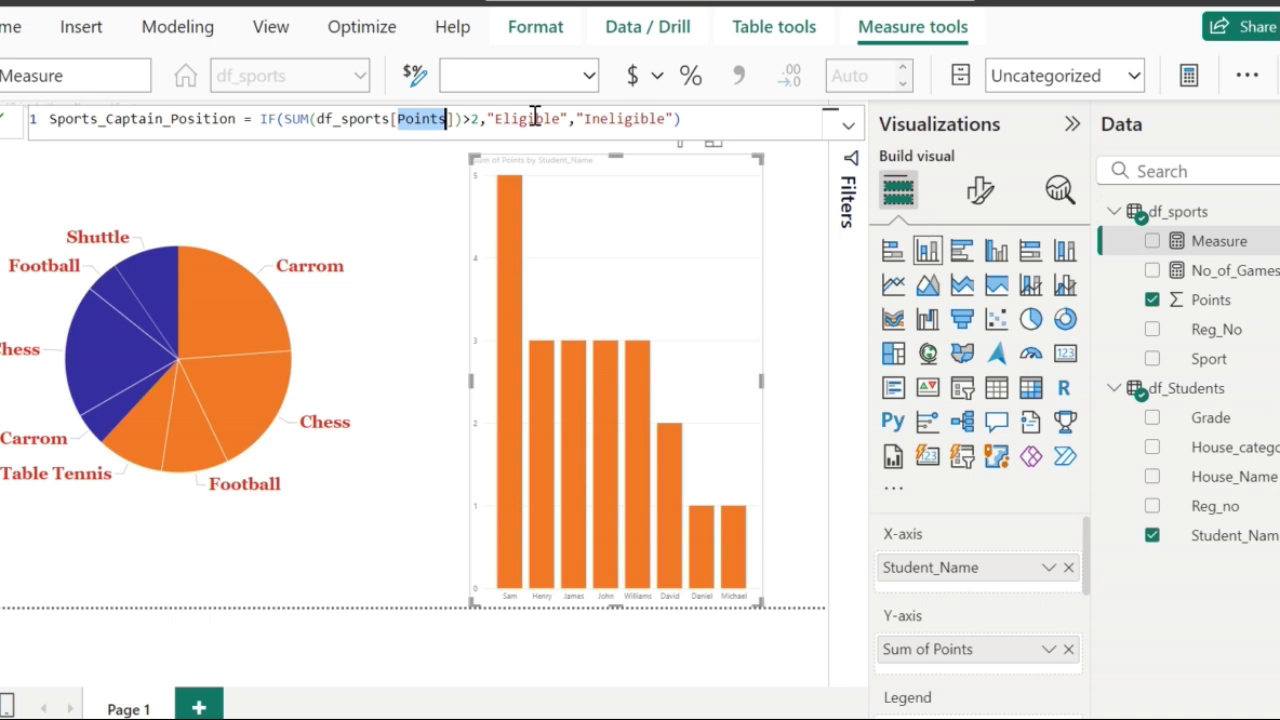
left_click(352, 181)
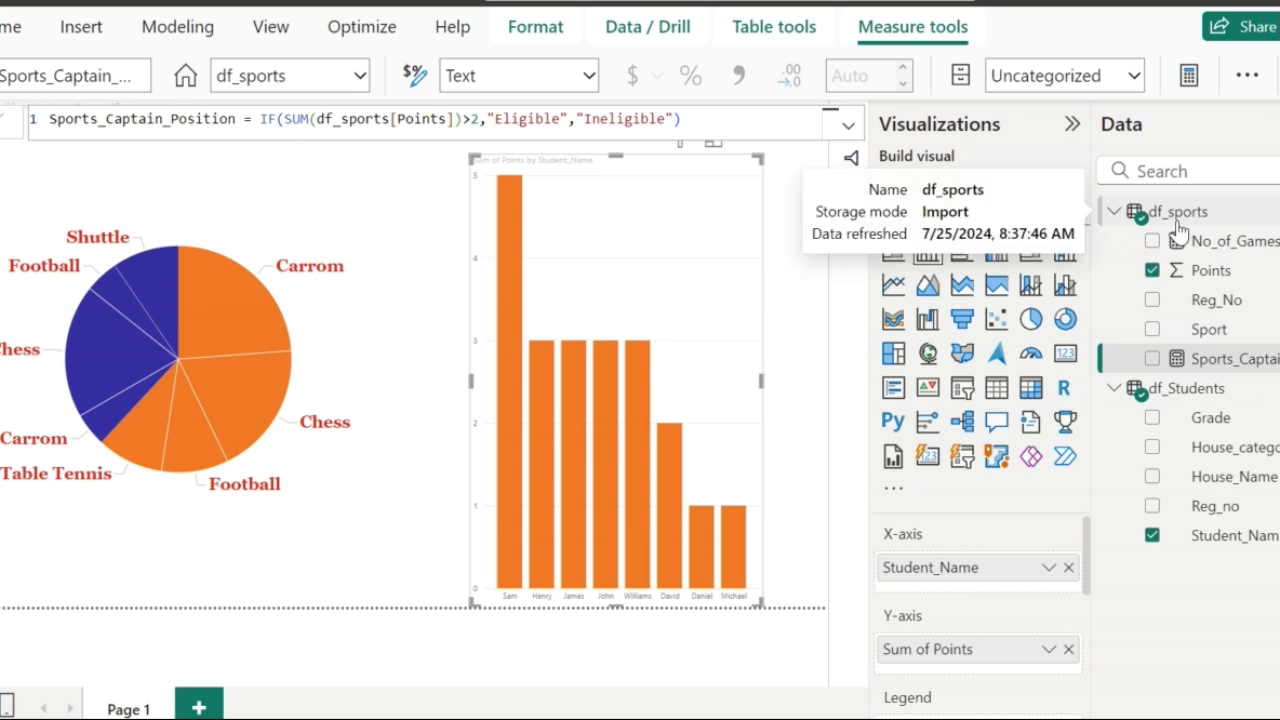
Add No_of_Games_Played and Sports_Captain_Position to the column chart's tooltips and check the tooltips of several bars
mouse_move(612, 445)
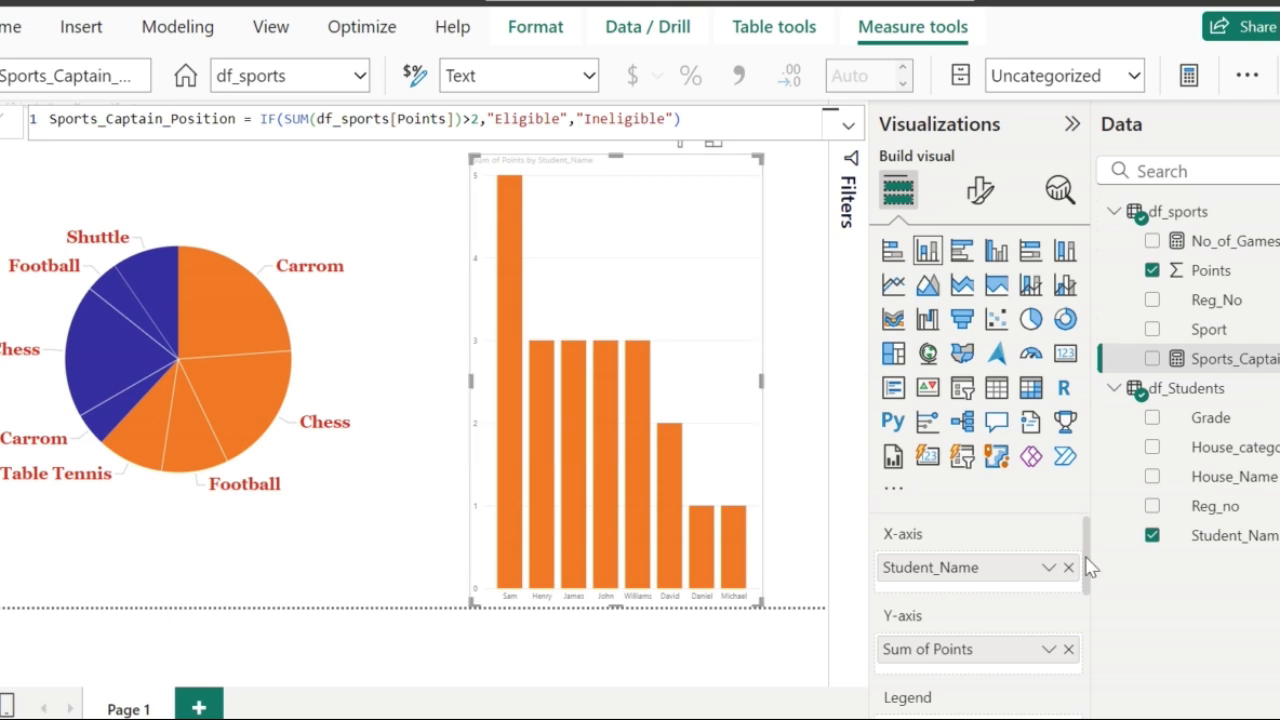
left_click_drag(1090, 567, 1085, 675)
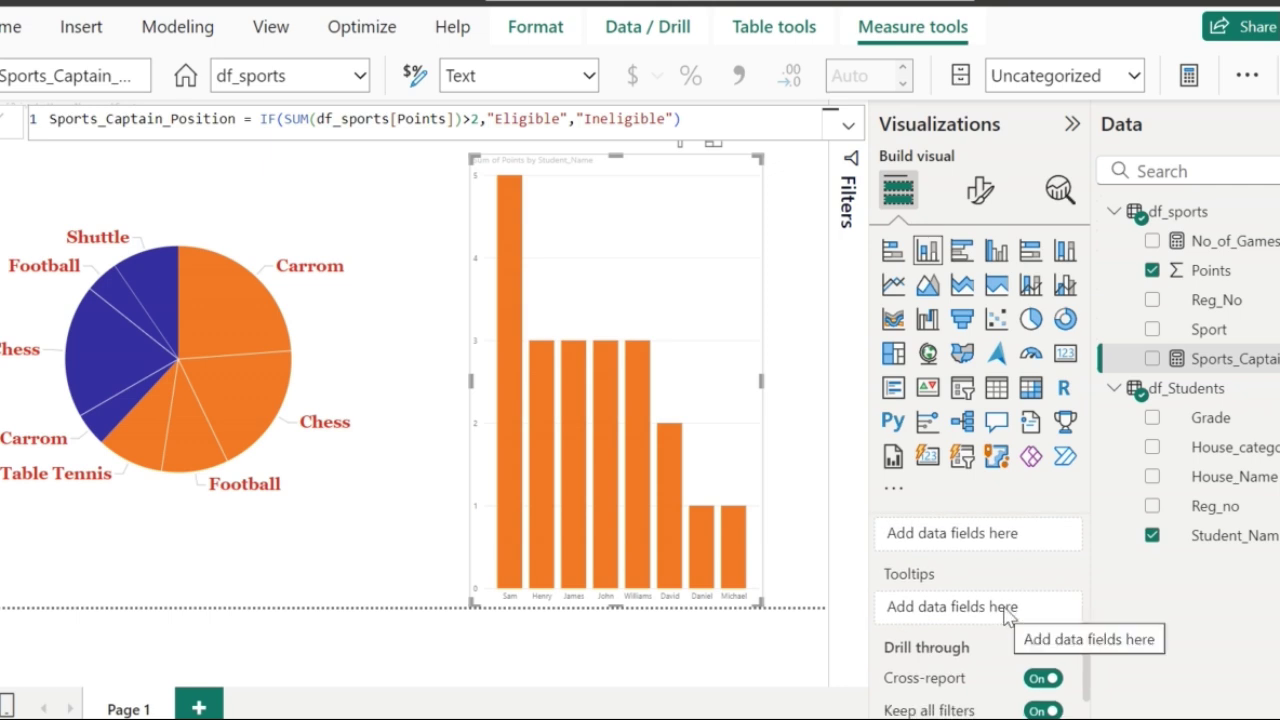
left_click_drag(1225, 243, 1000, 606)
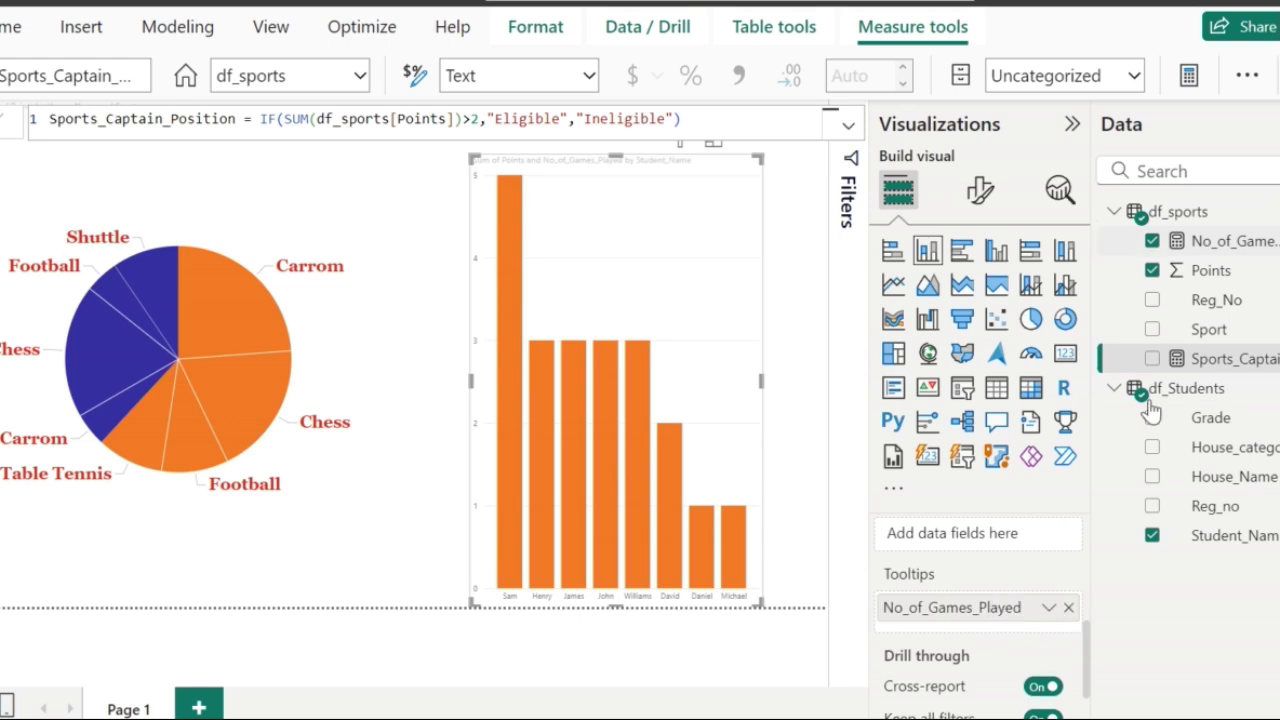
left_click_drag(1210, 360, 975, 638)
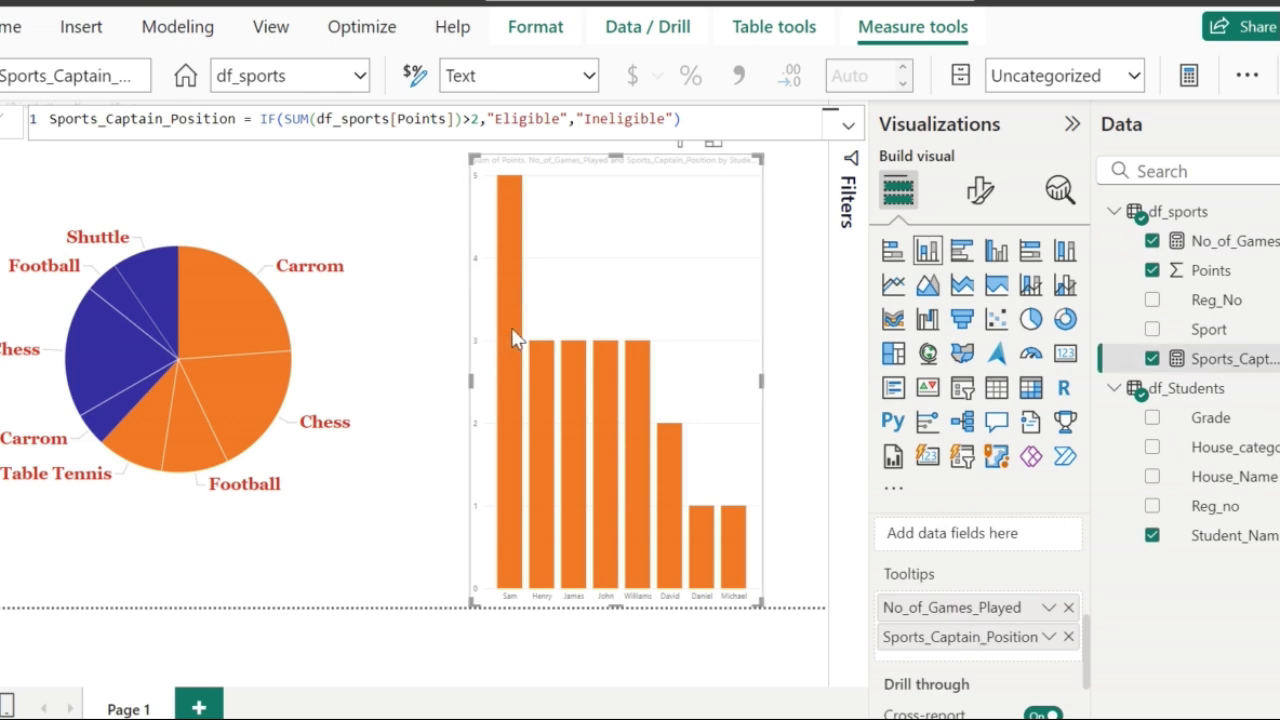
mouse_move(513, 338)
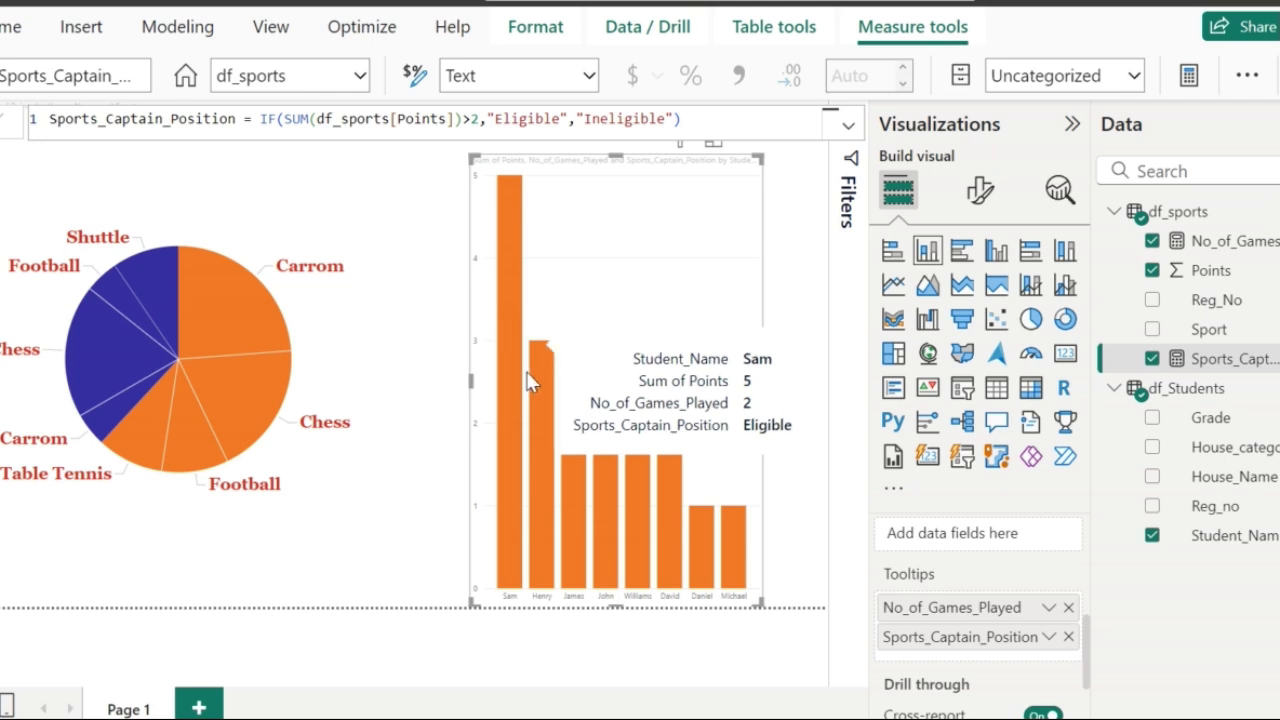
mouse_move(633, 467)
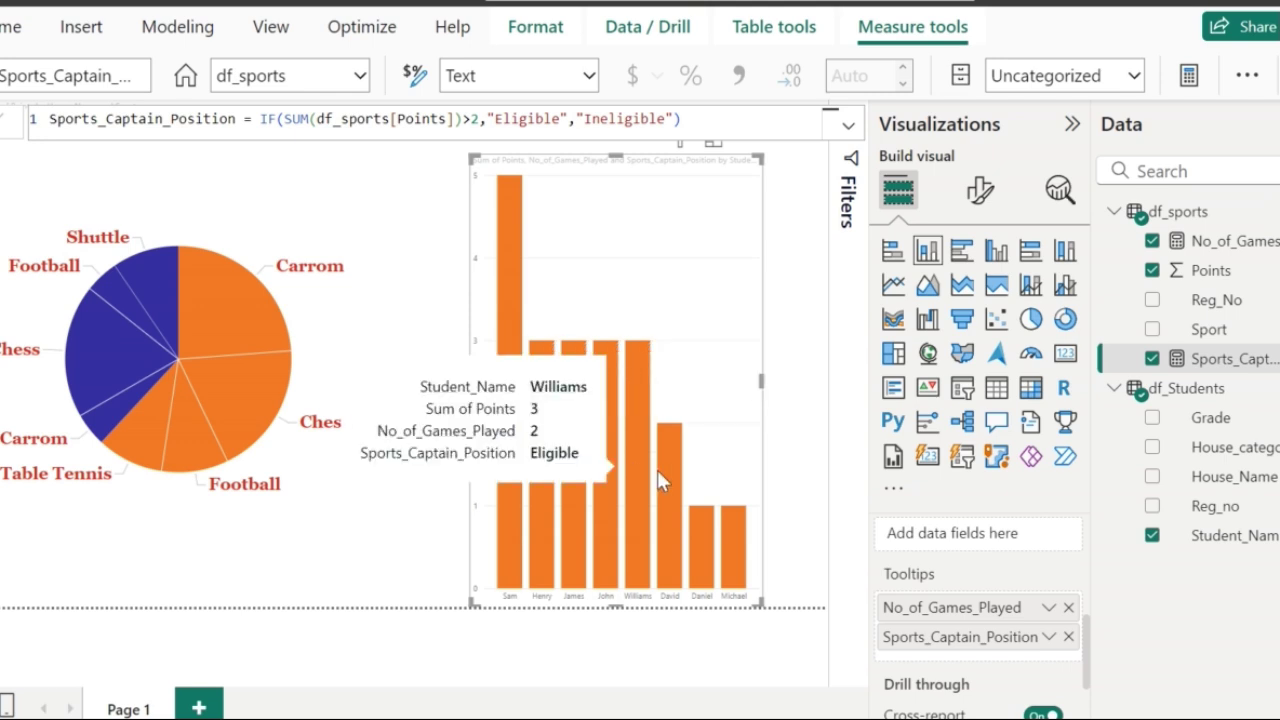
mouse_move(680, 480)
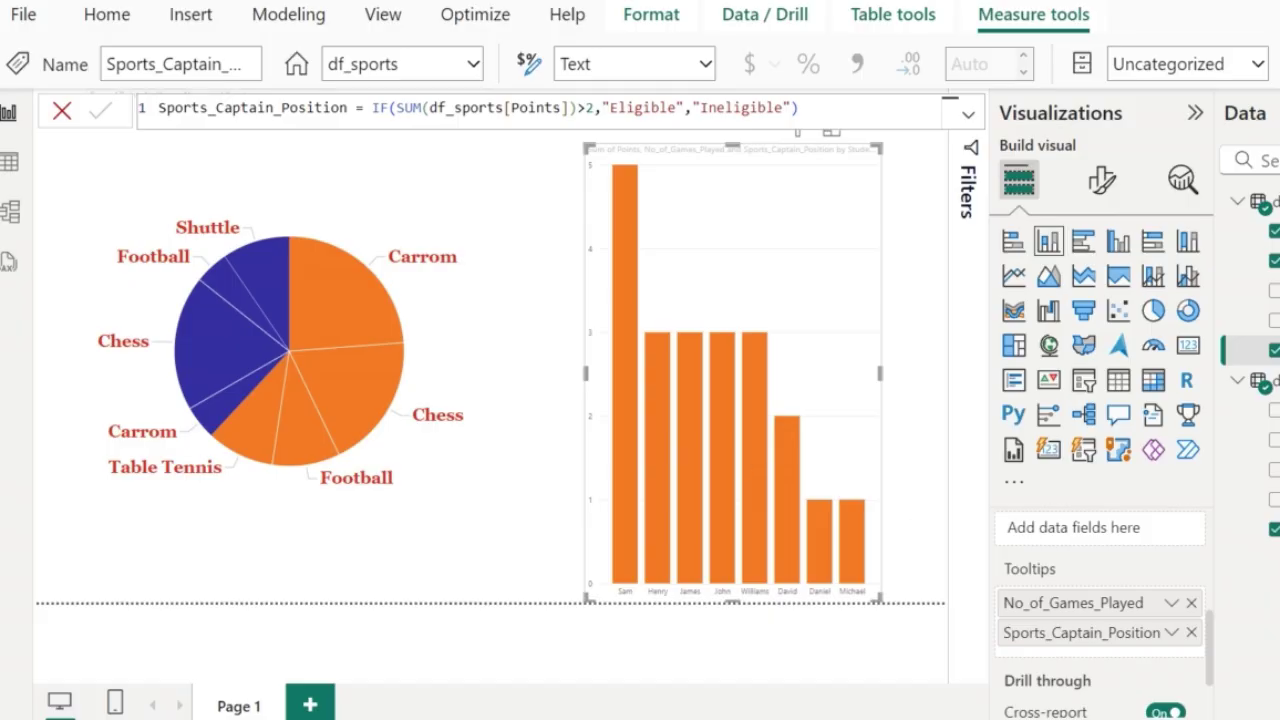
In the DAX query view, write the query EVALUATE df_sports in Query 3, run it and review the result rows
left_click(10, 270)
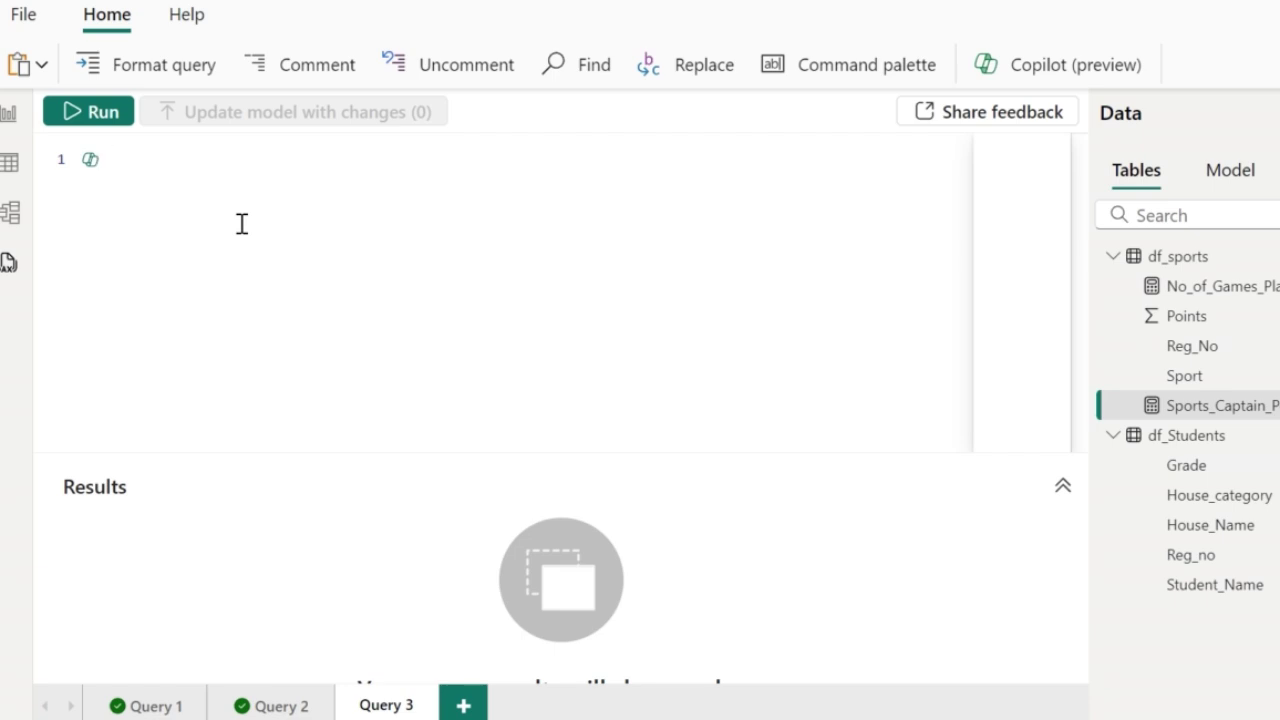
type("EV")
key("Tab")
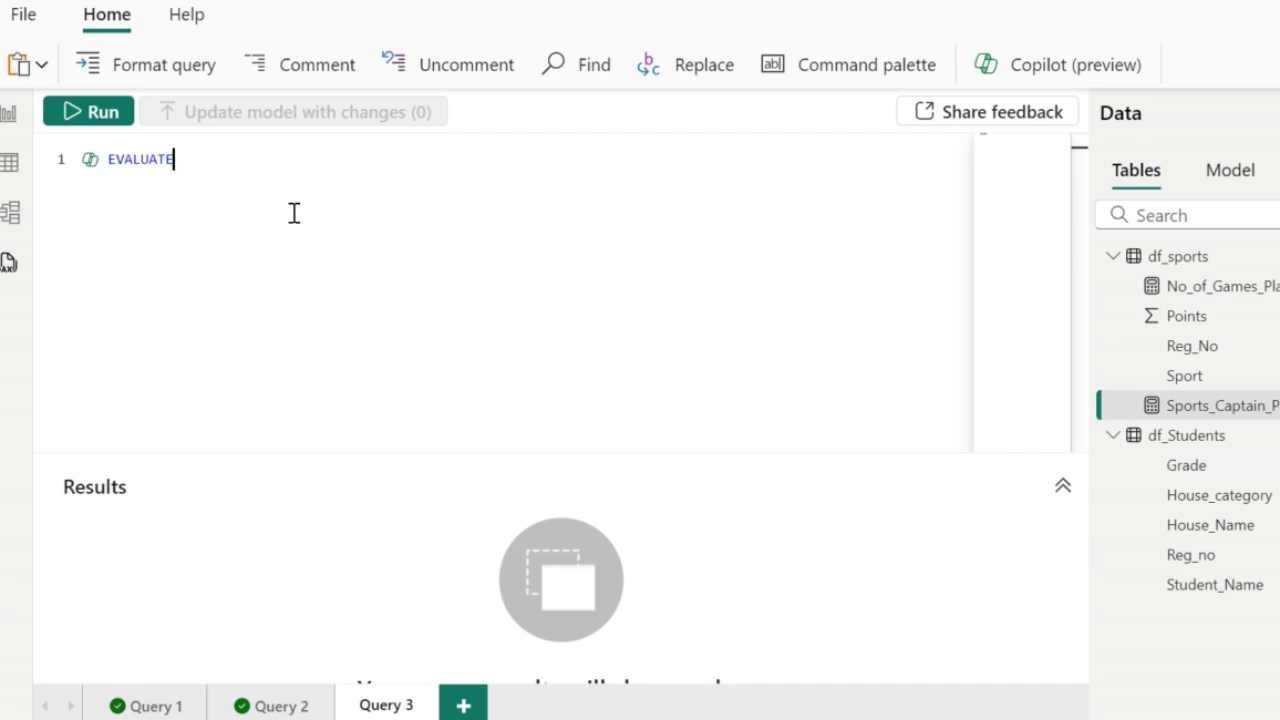
key("Return")
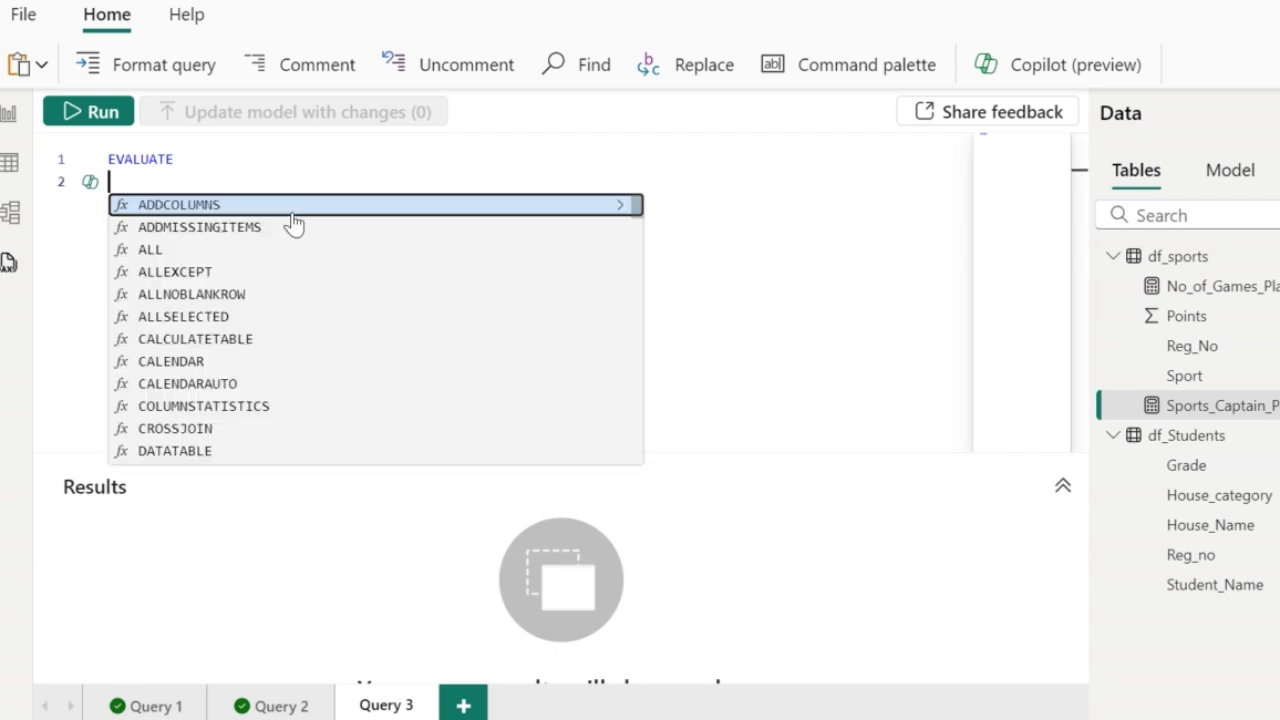
type("df_sports")
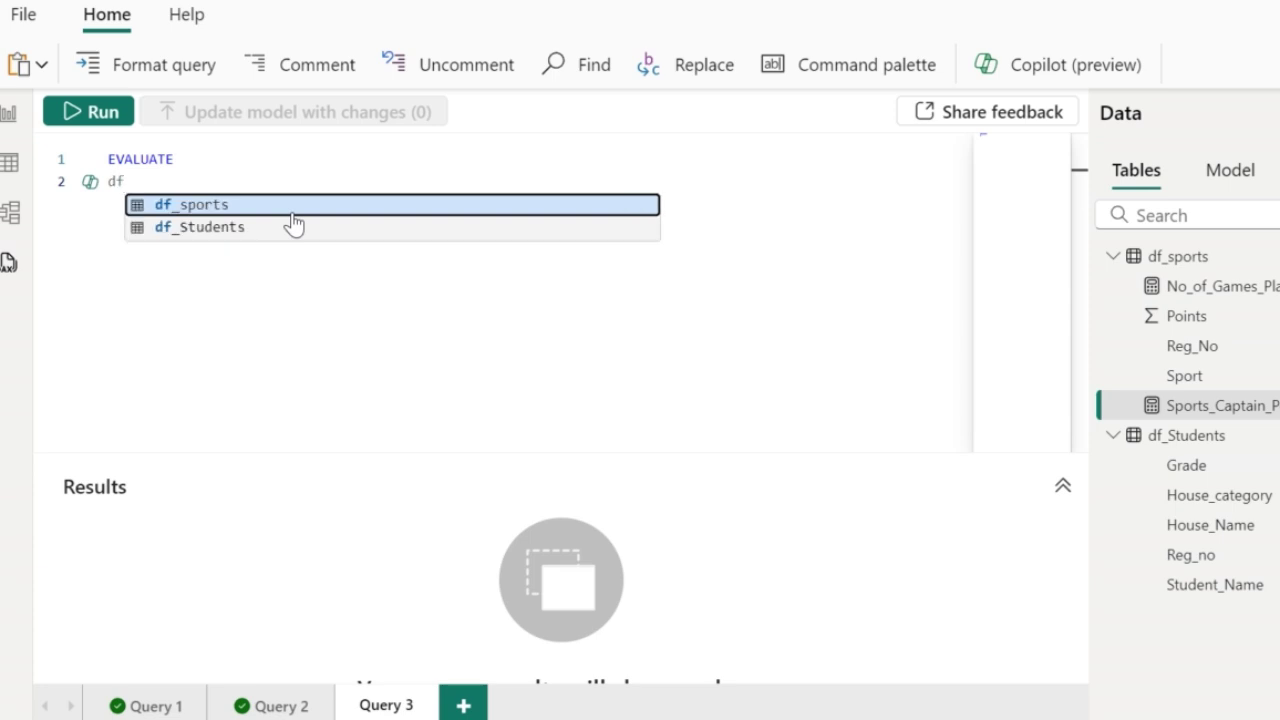
left_click(93, 114)
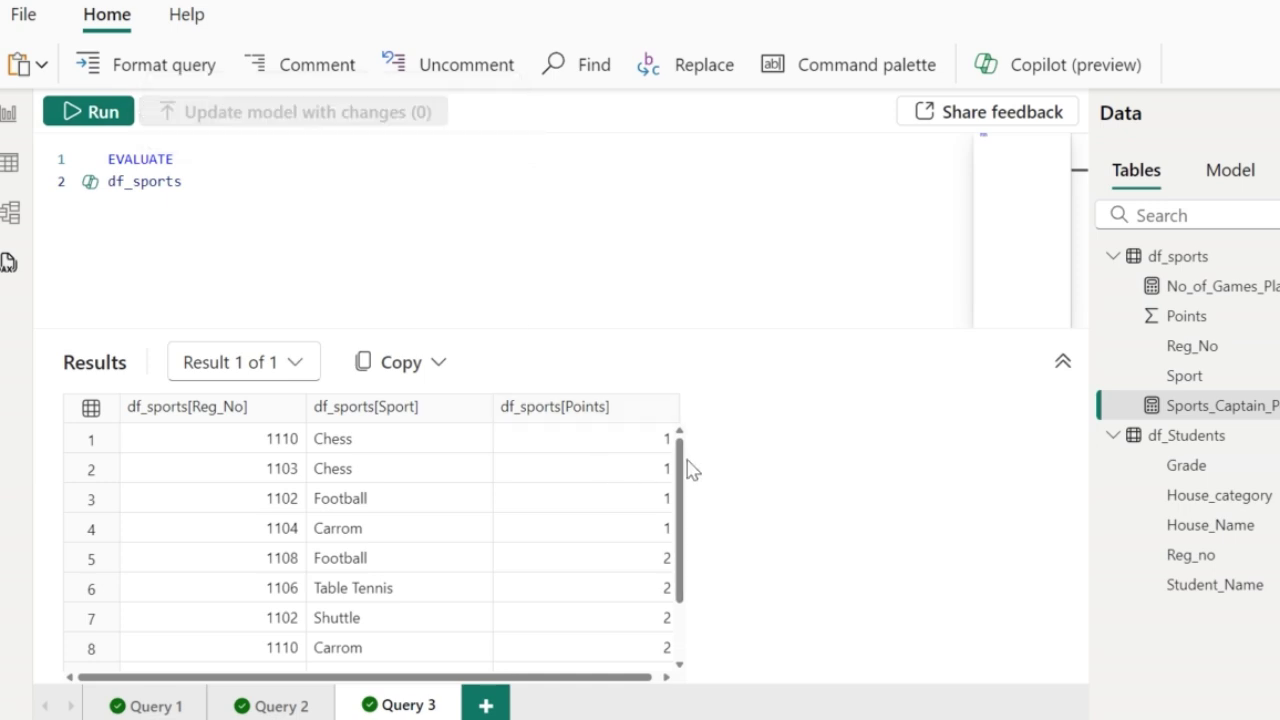
left_click_drag(683, 466, 694, 594)
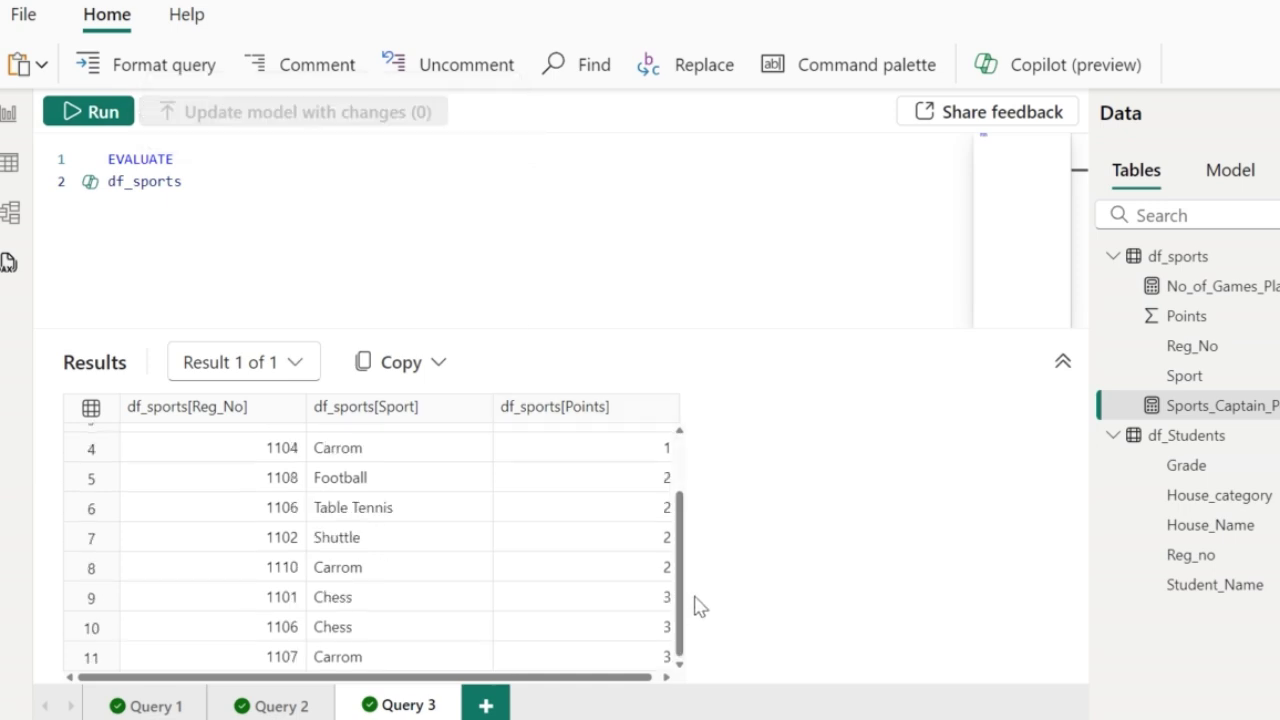
Remove the df_sports table reference from the line below EVALUATE in Query 3
mouse_move(1193, 268)
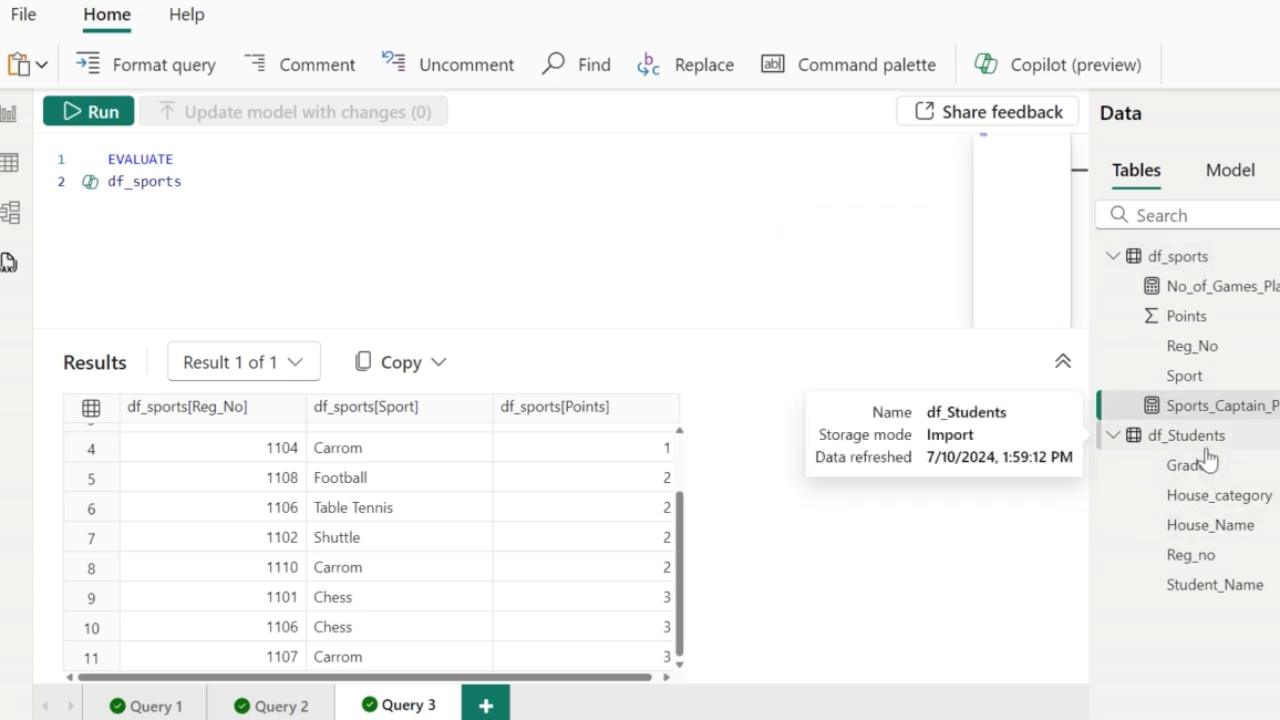
key("ctrl+BackSpace")
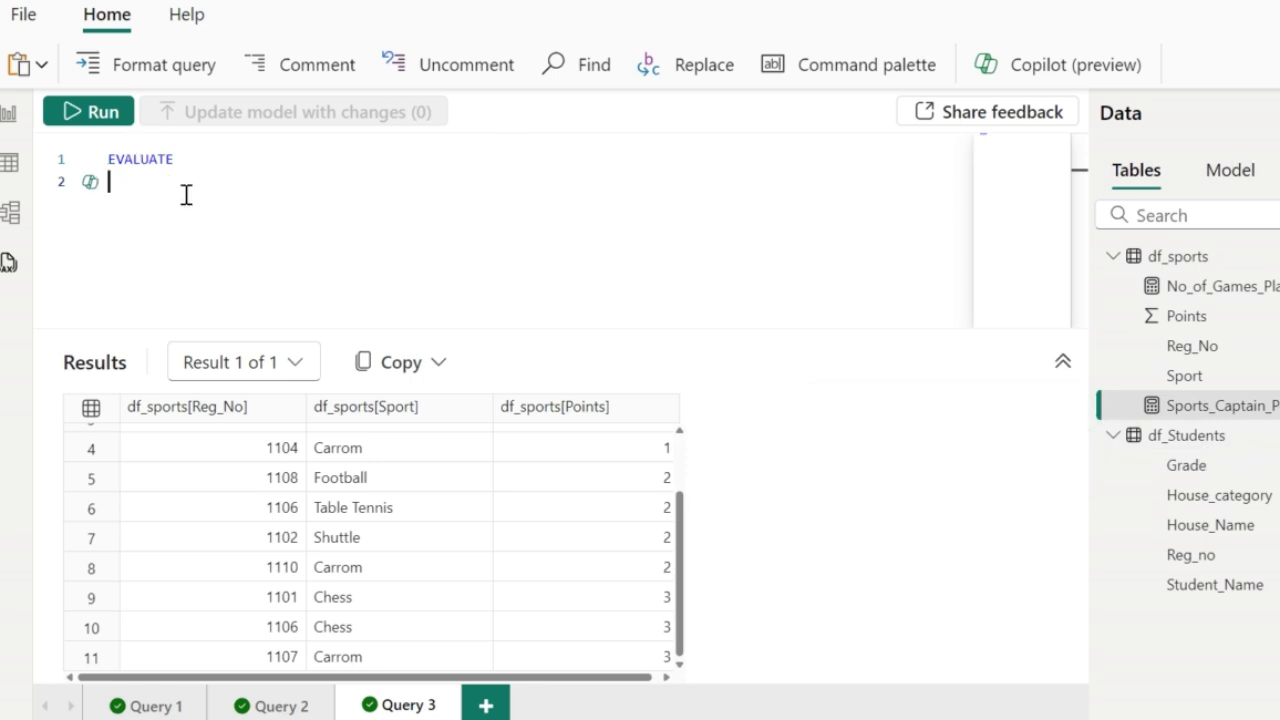
type("nat")
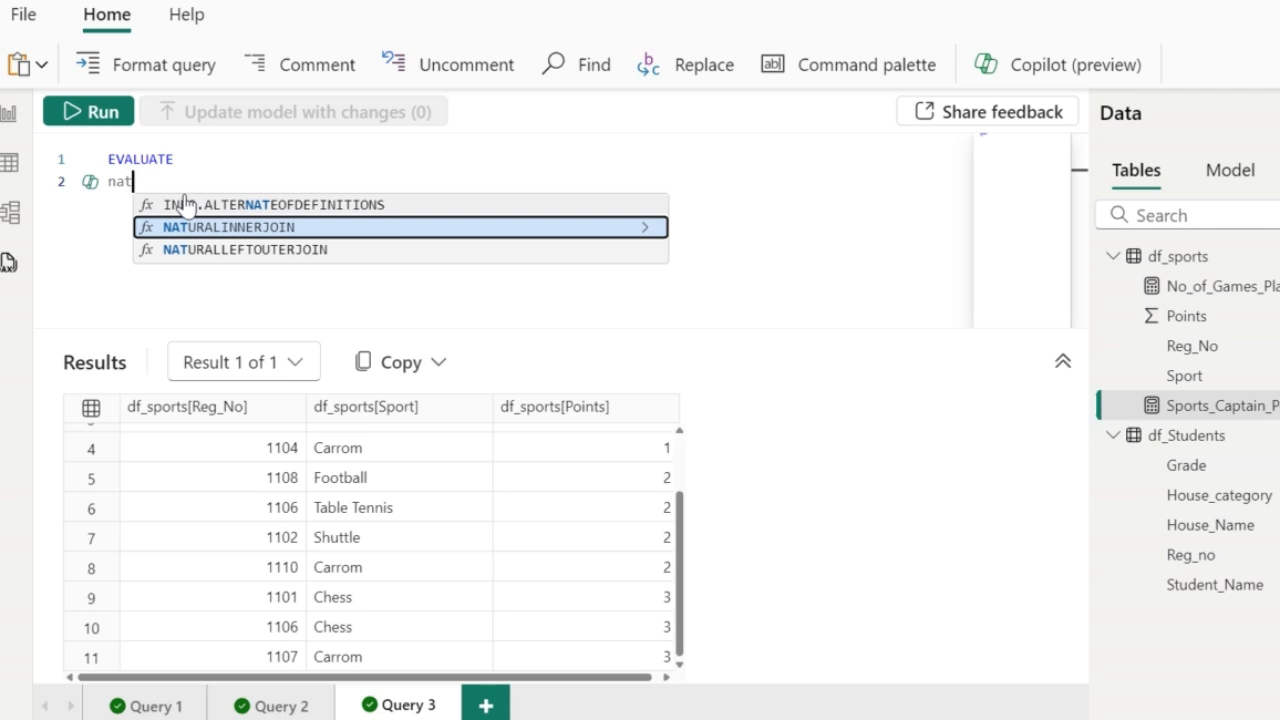
key("Down")
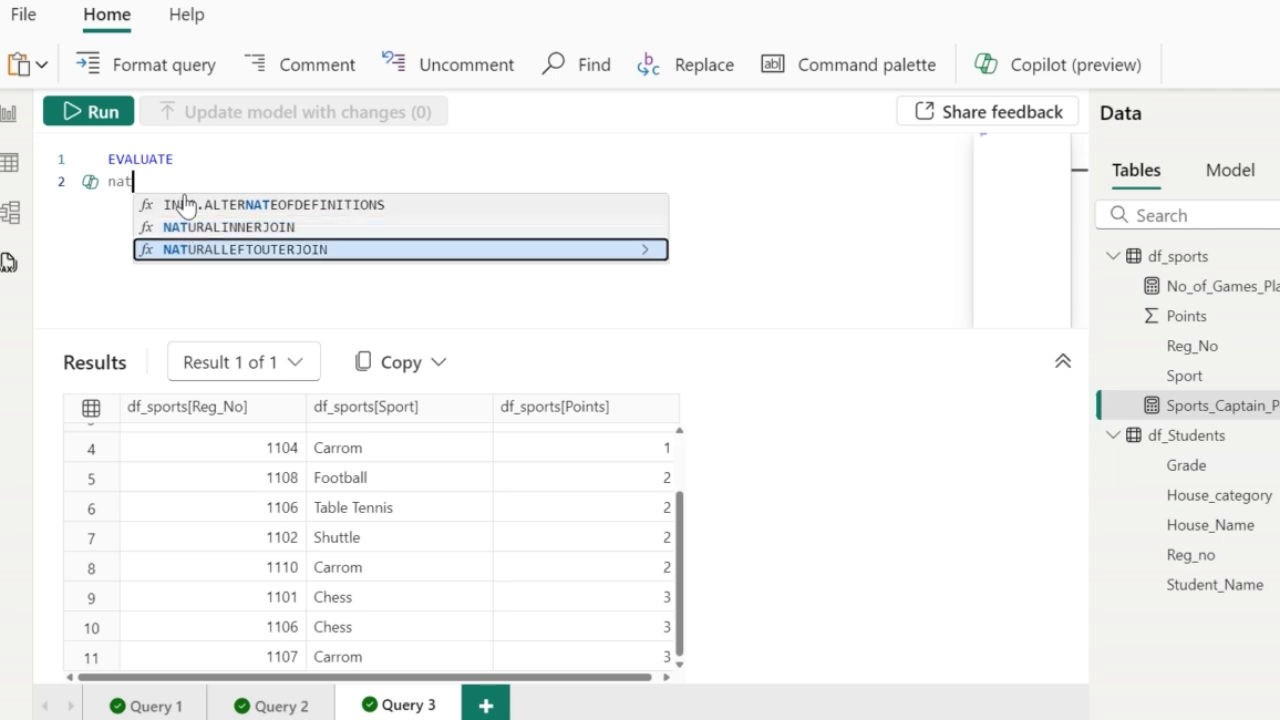
key("BackSpace")
key("BackSpace")
key("BackSpace")
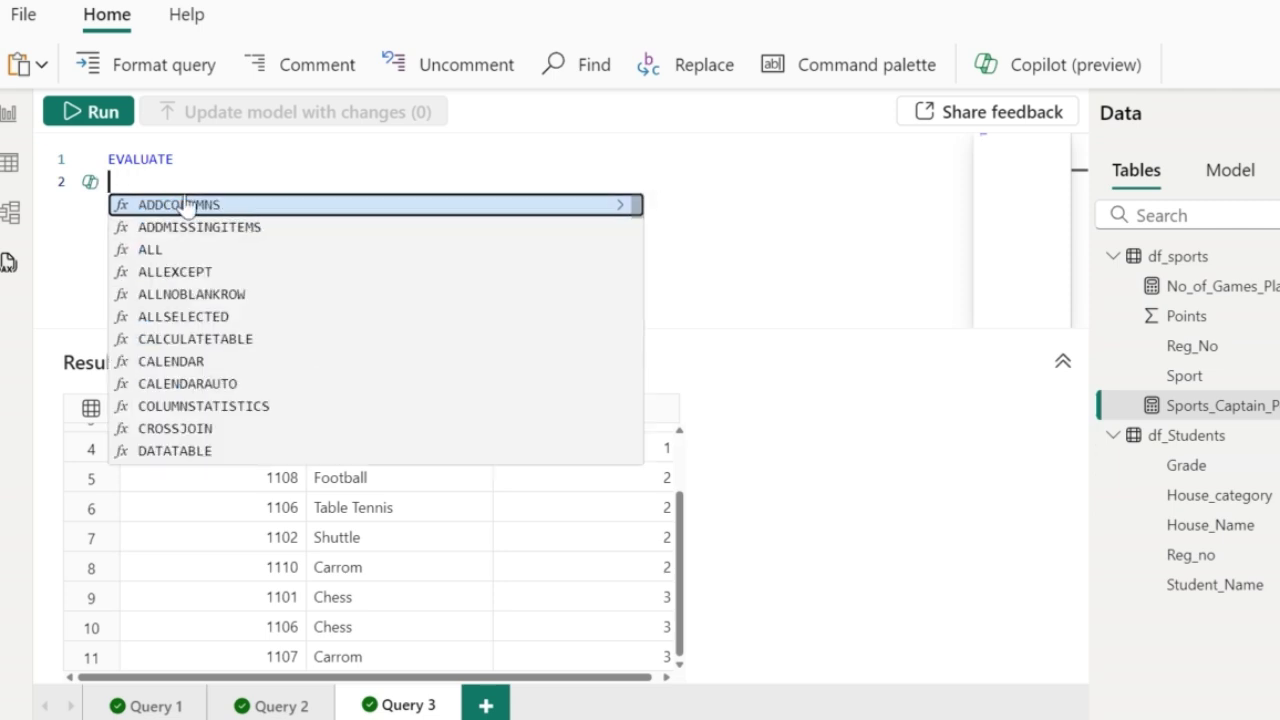
type("cros")
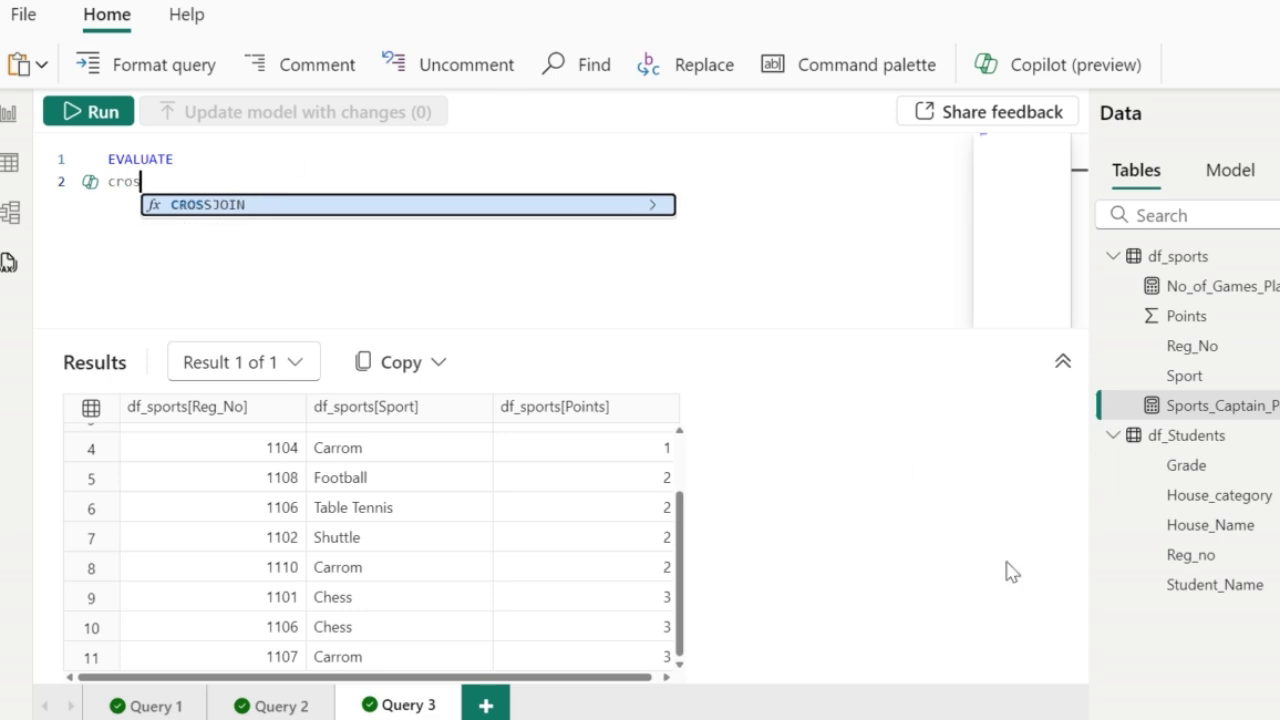
key("BackSpace")
key("BackSpace")
key("BackSpace")
key("BackSpace")
Complete Query 3 as EVALUATE NATURALINNERJOIN(df_Students,df_sports) to join the students and sports tables
type("nat")
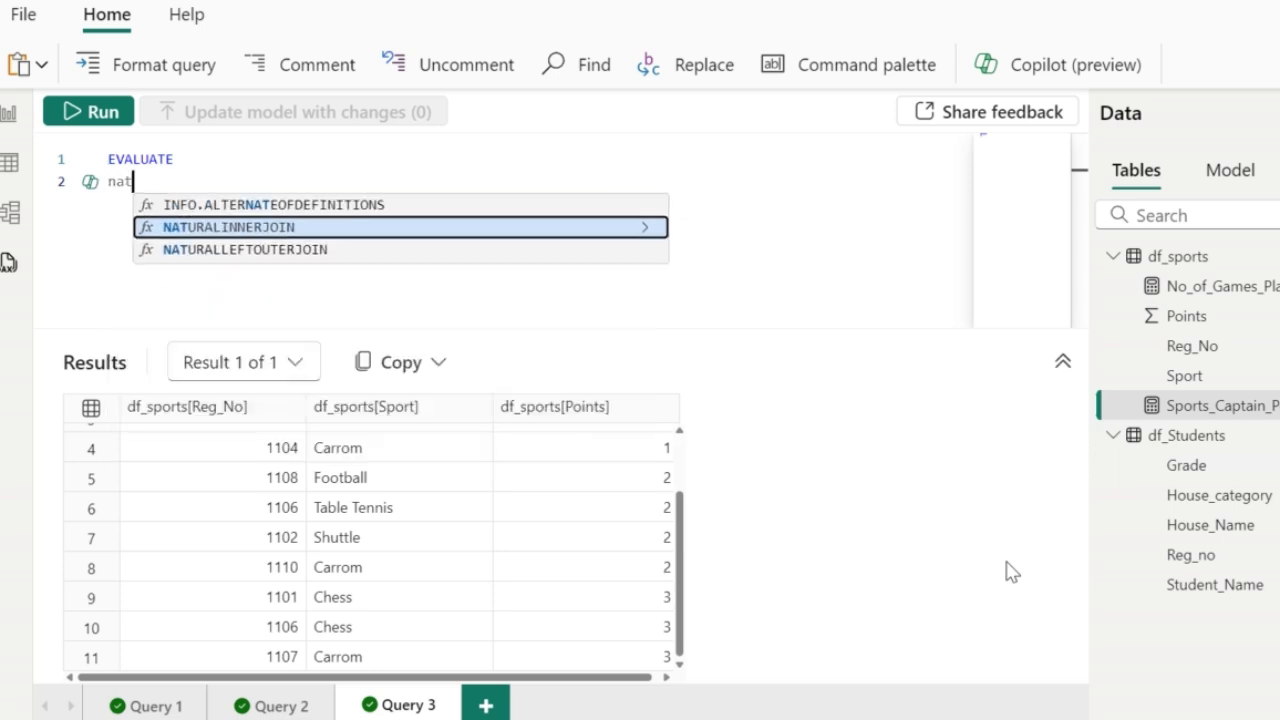
key("Tab")
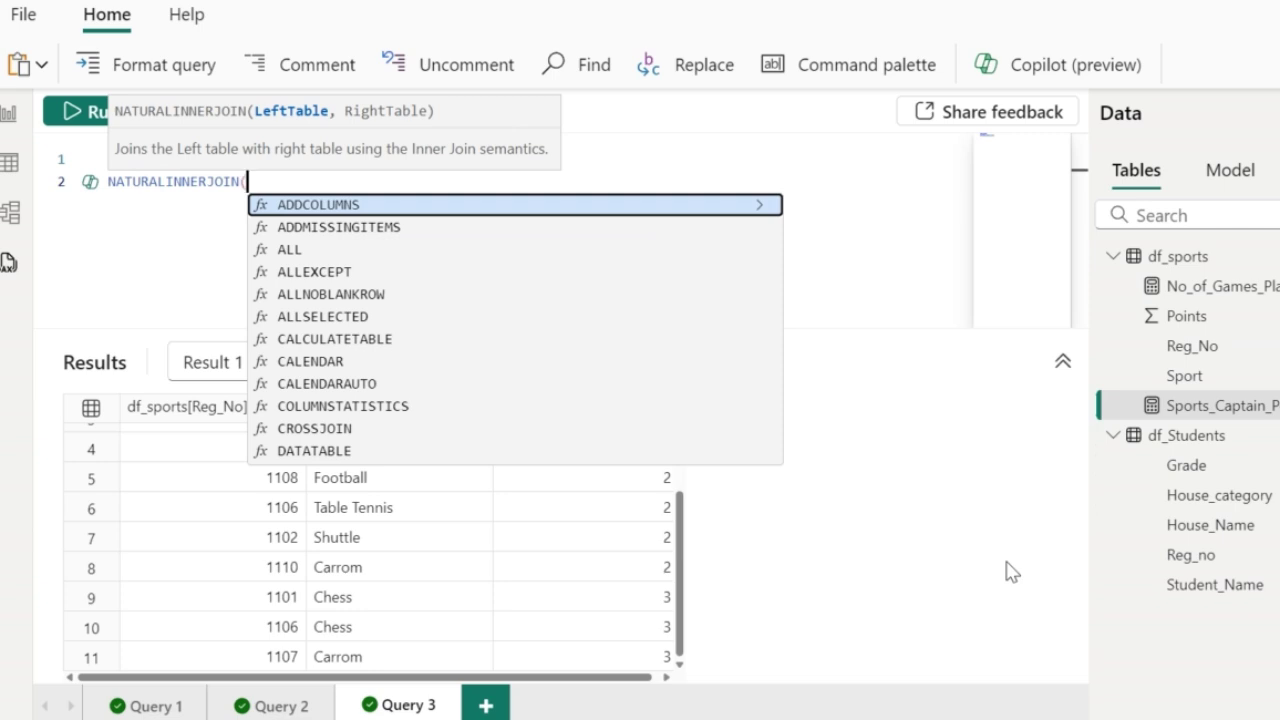
type("df")
key("Down")
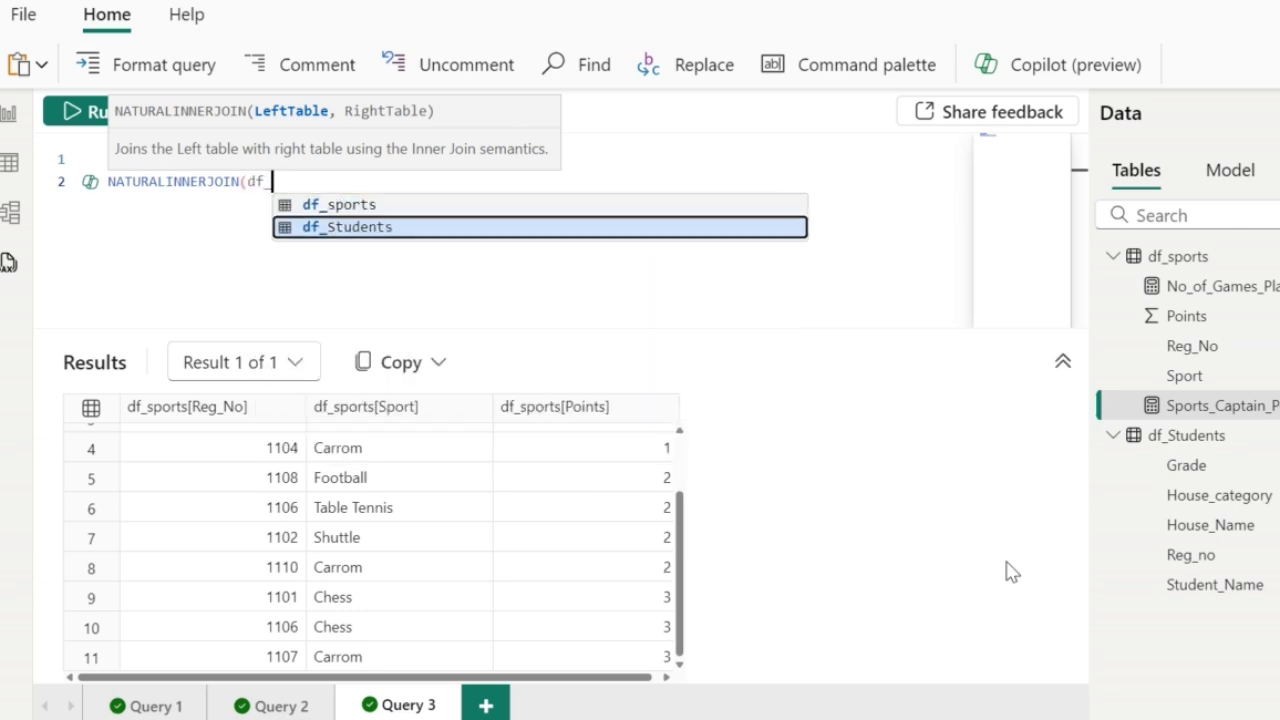
key("Tab")
type(",")
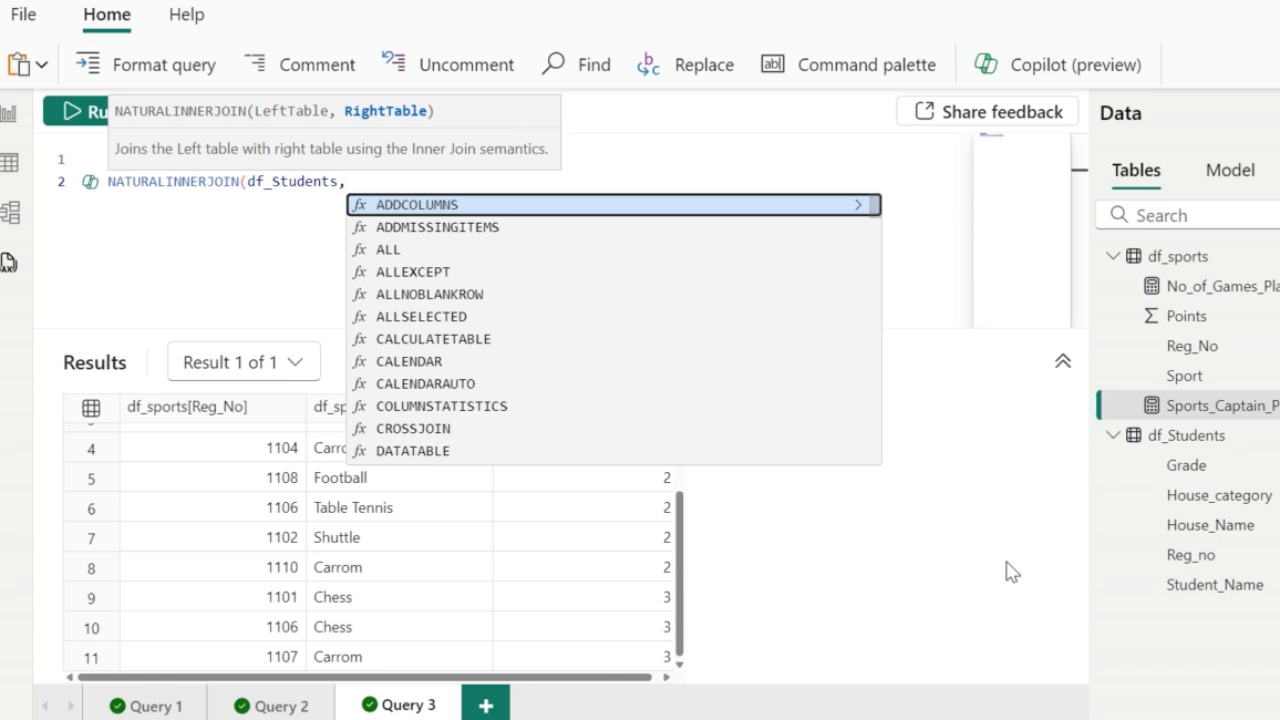
type("df")
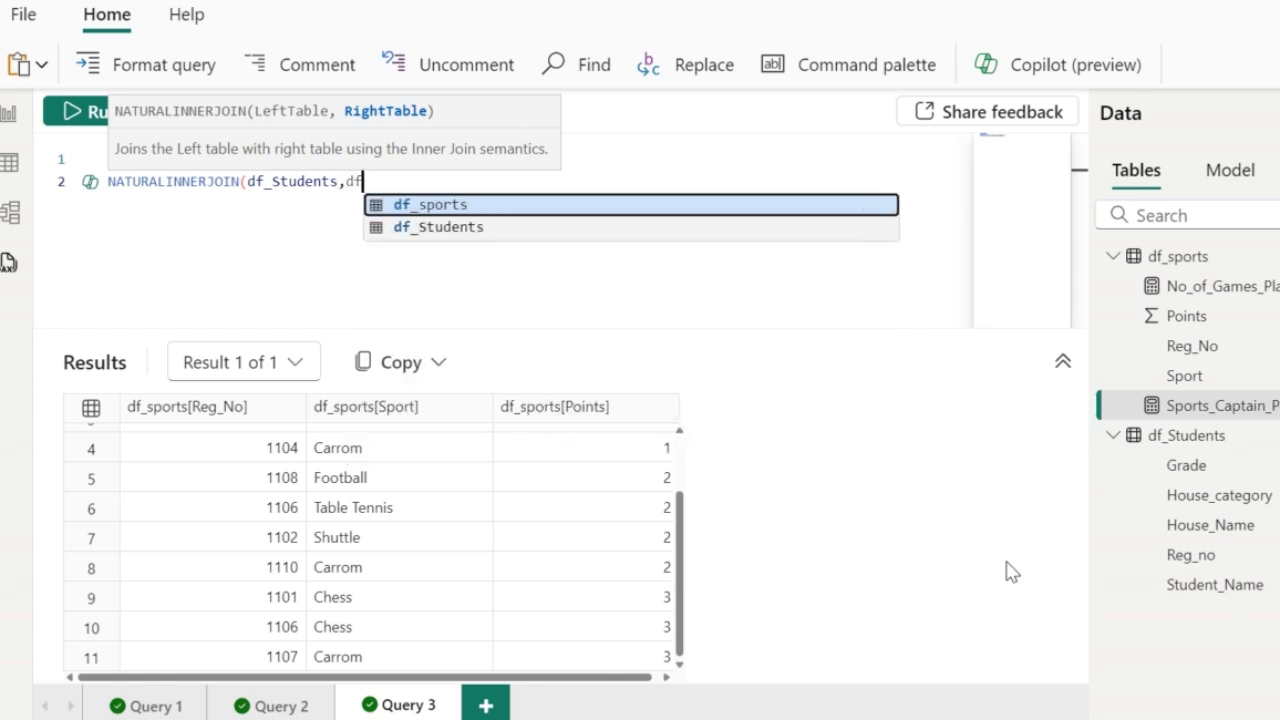
key("Tab")
type(")")
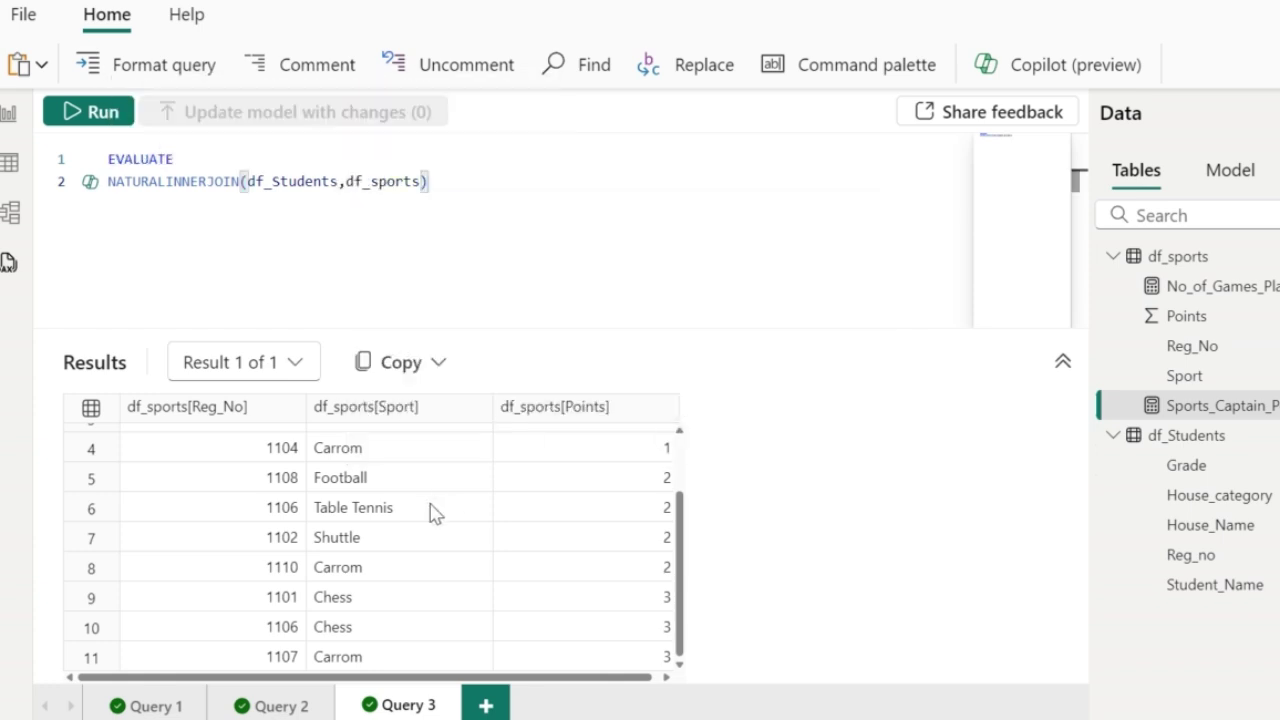
Run the inner join query and review the joined columns across to df_sports[Points], including the Reg_no key
left_click(93, 116)
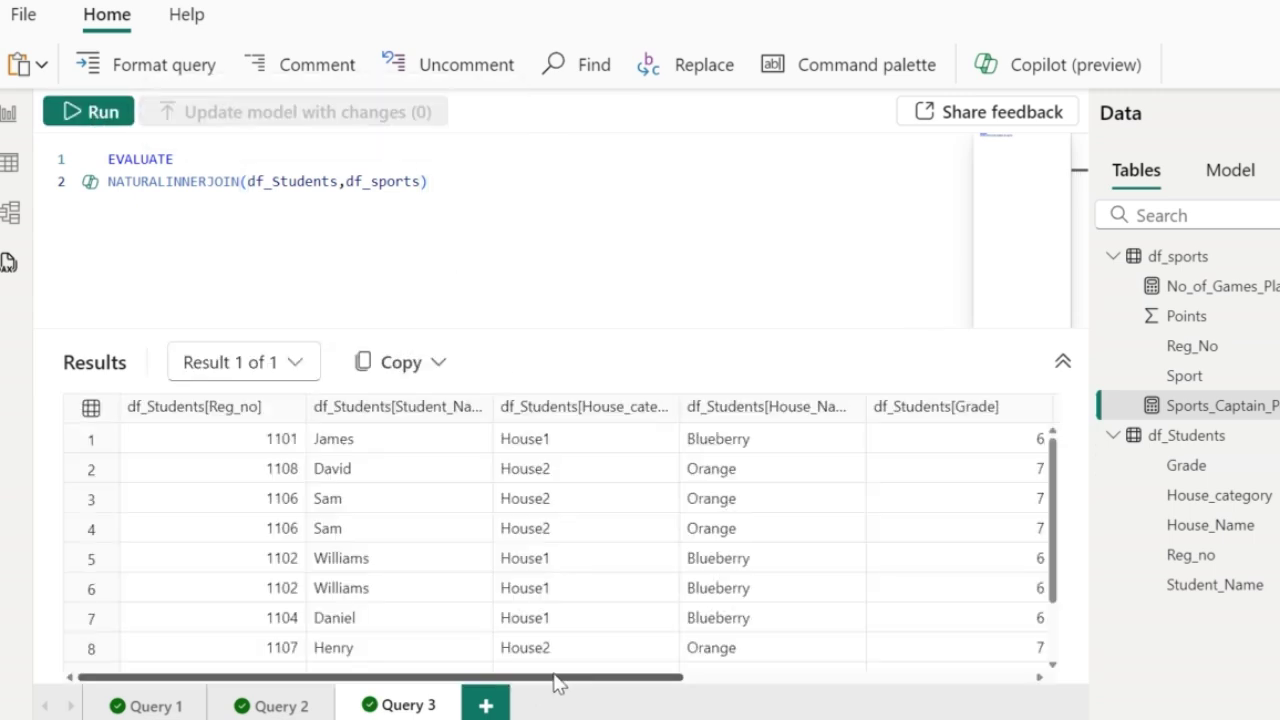
left_click_drag(560, 683, 1045, 692)
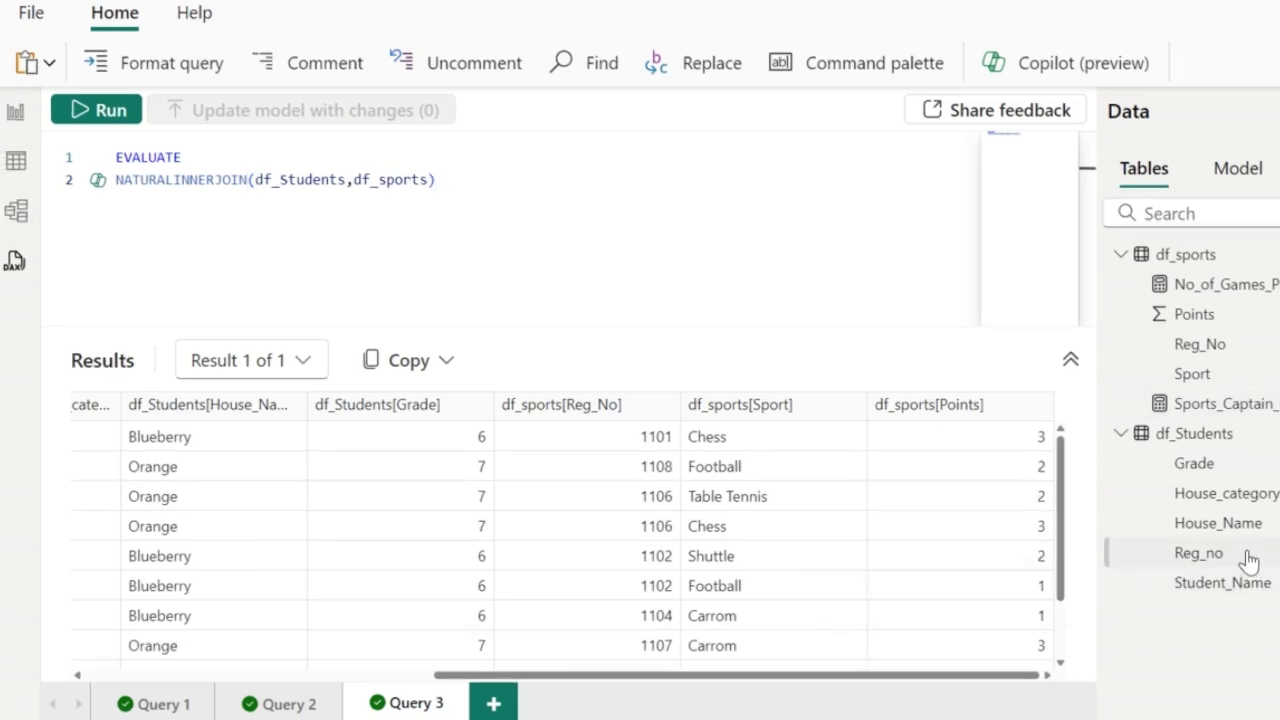
left_click(1249, 558)
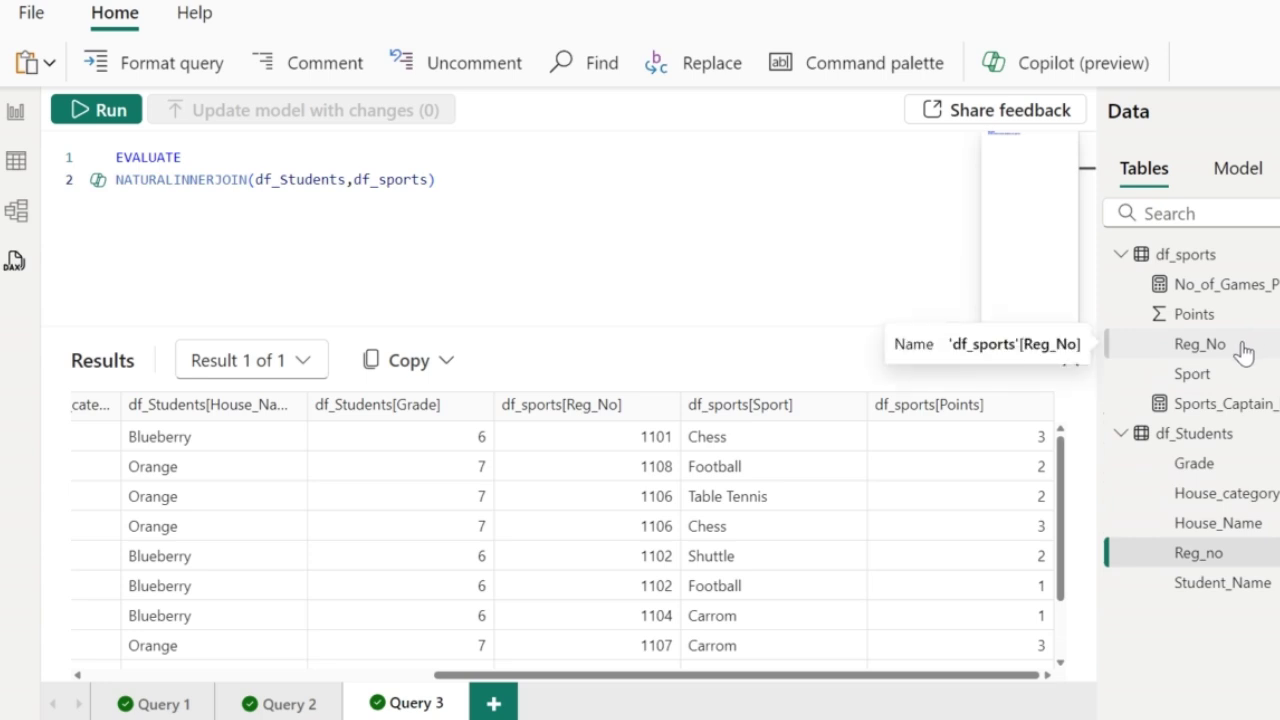
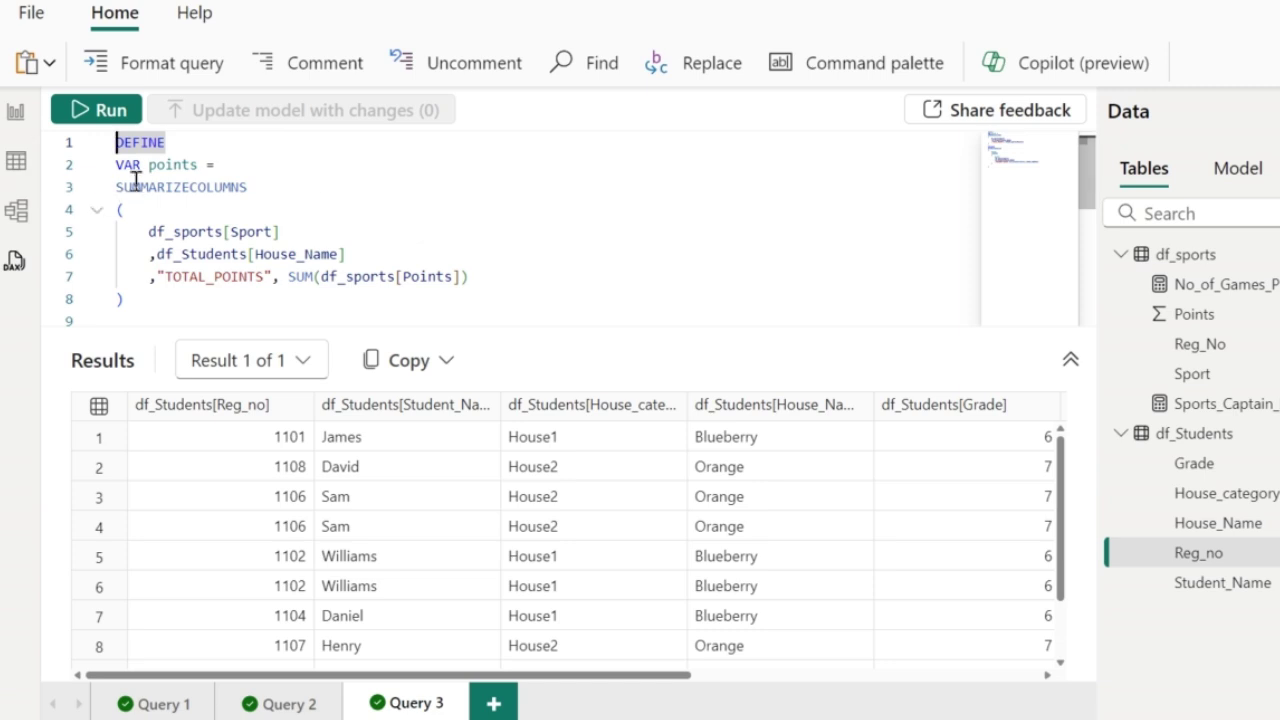
Examine the SUMMARIZECOLUMNS expression: the df_sports[Sport] and df_Students[House_Name] grouping columns and the TOTAL_POINTS sum of df_sports[Points]
double_click(170, 188)
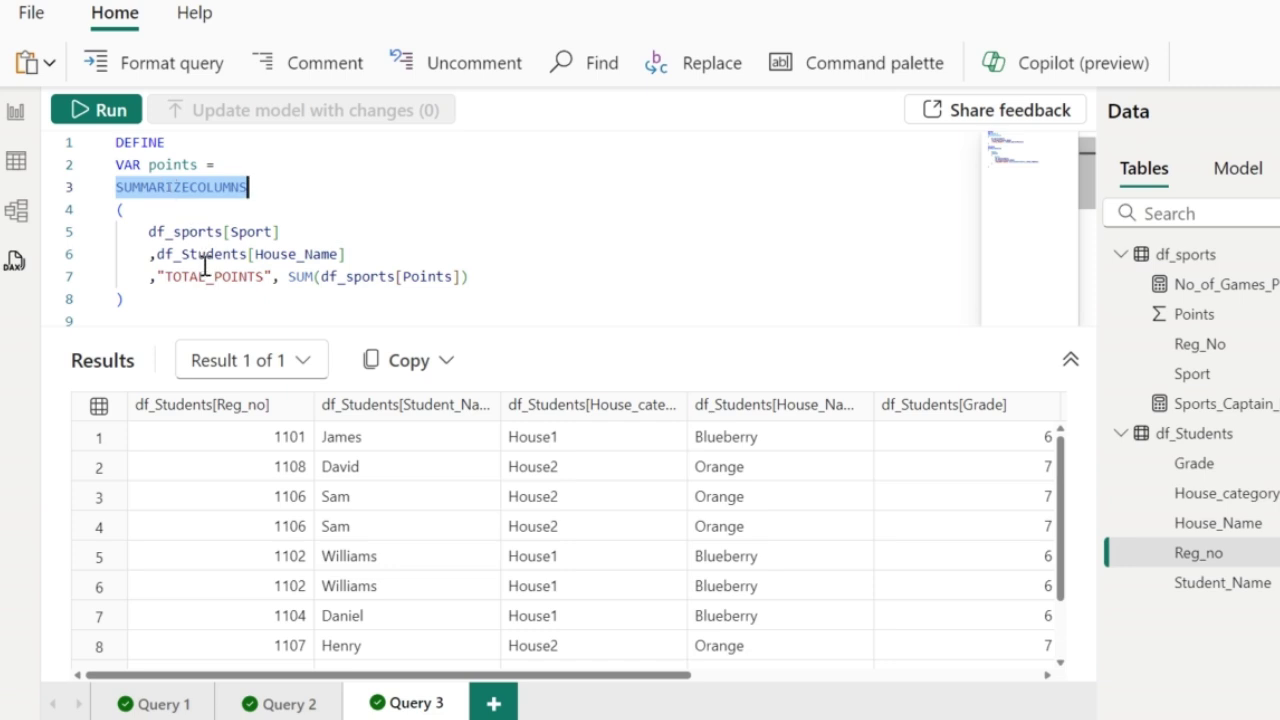
double_click(262, 234)
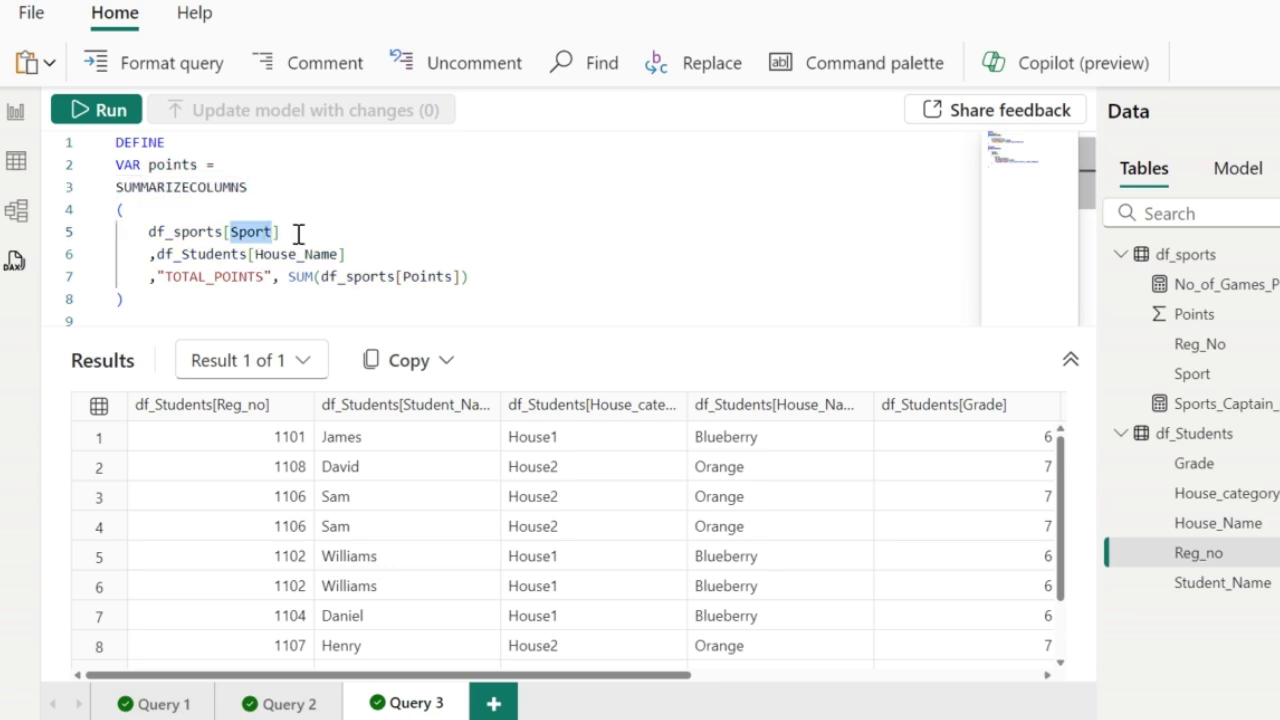
triple_click(180, 234)
left_click(174, 232)
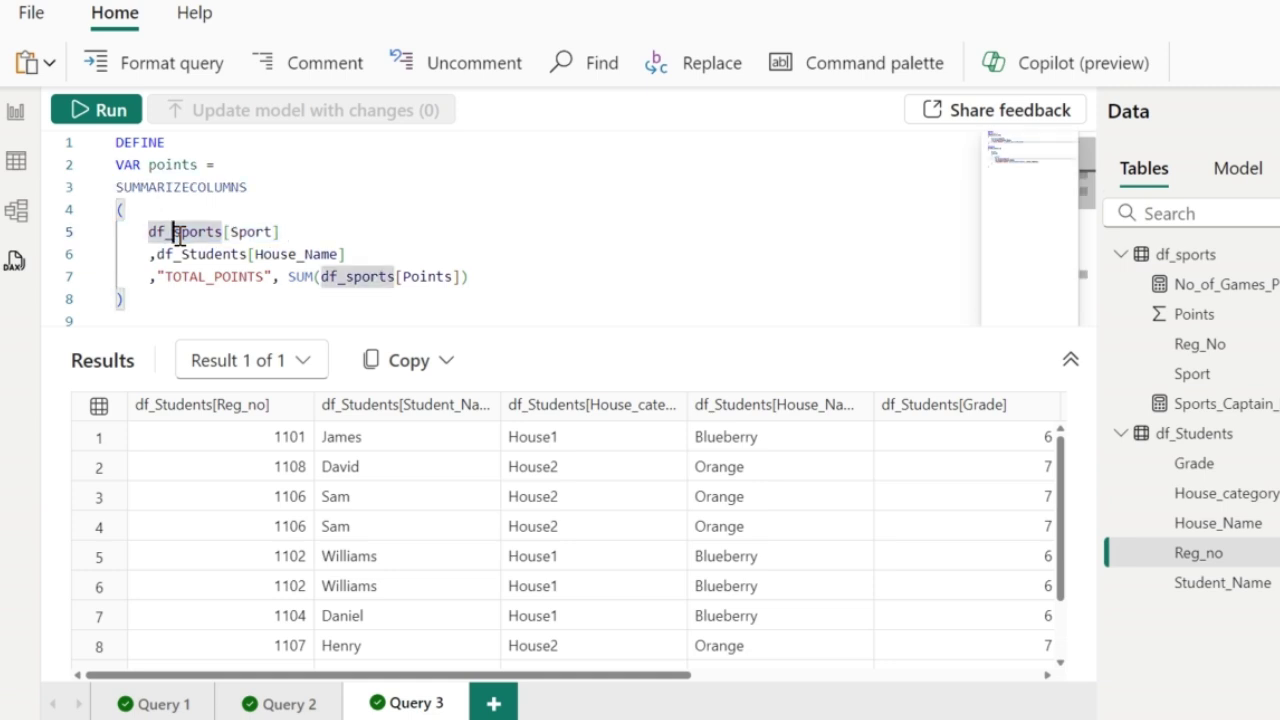
double_click(263, 230)
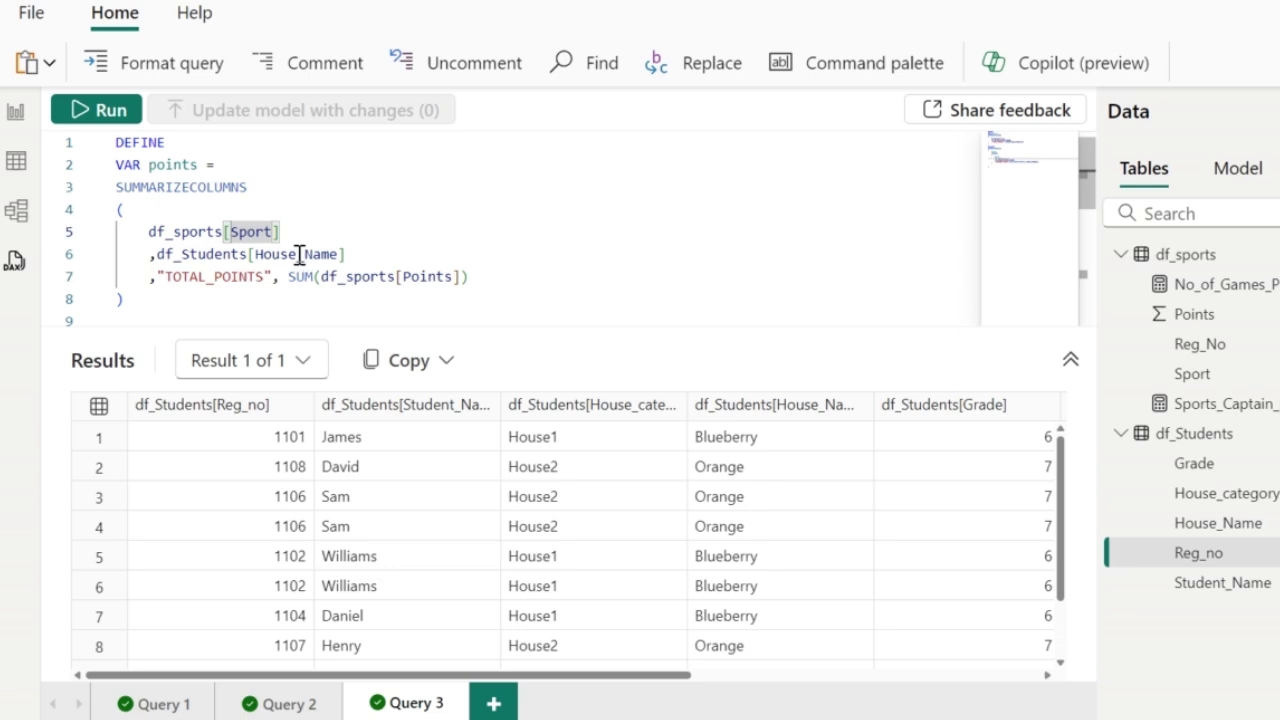
left_click(298, 254)
double_click(299, 254)
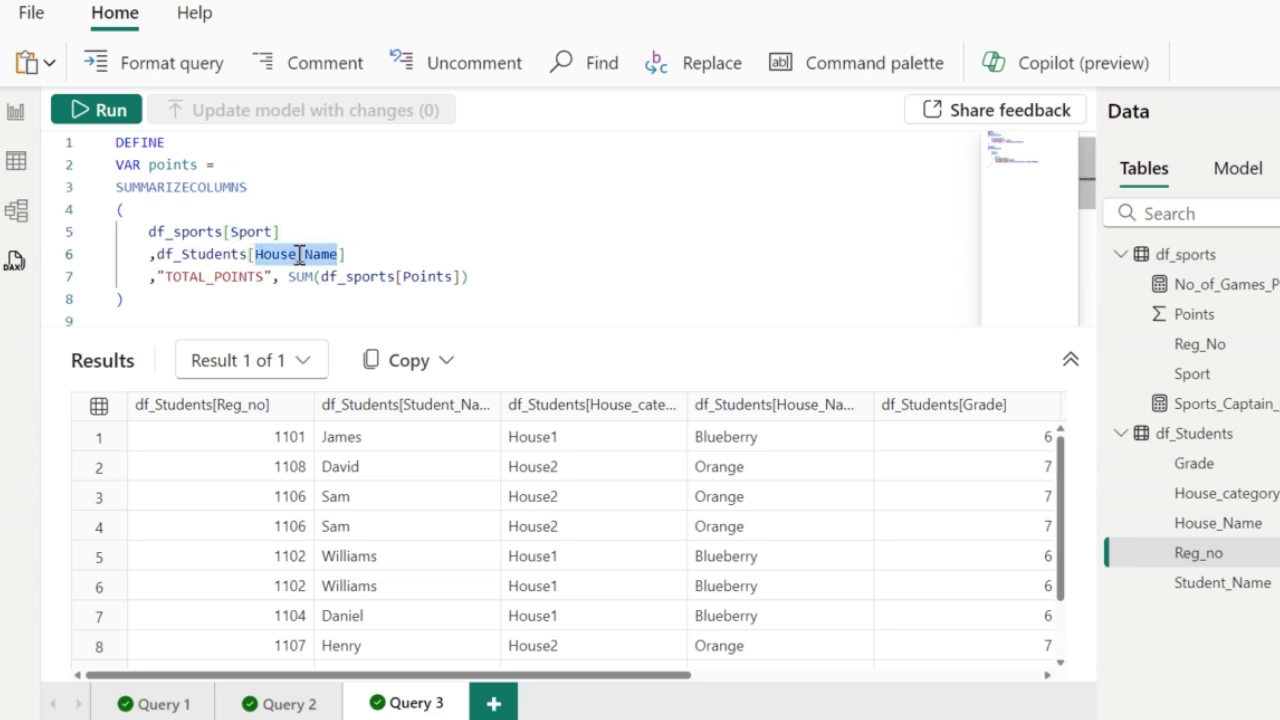
left_click(200, 254)
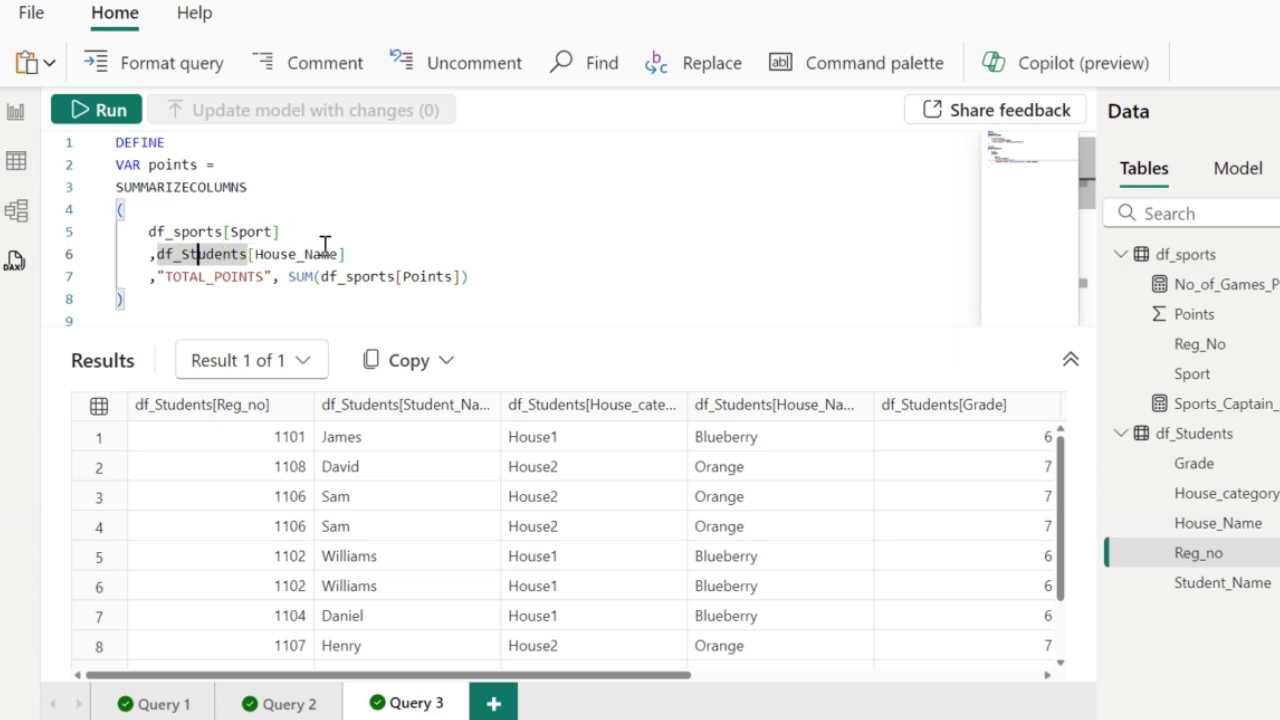
left_click(420, 277)
double_click(420, 277)
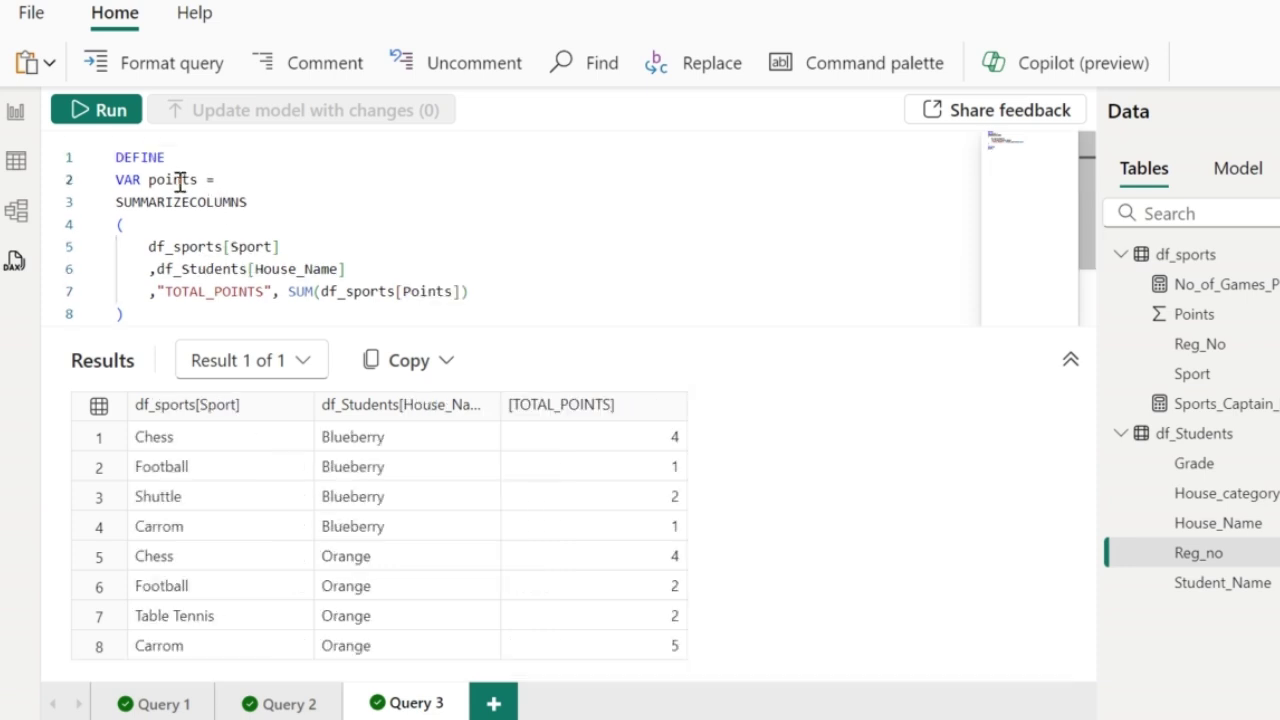
Examine how the query defines the points variable and returns it with EVALUATE on its last lines
double_click(178, 180)
left_click(364, 215)
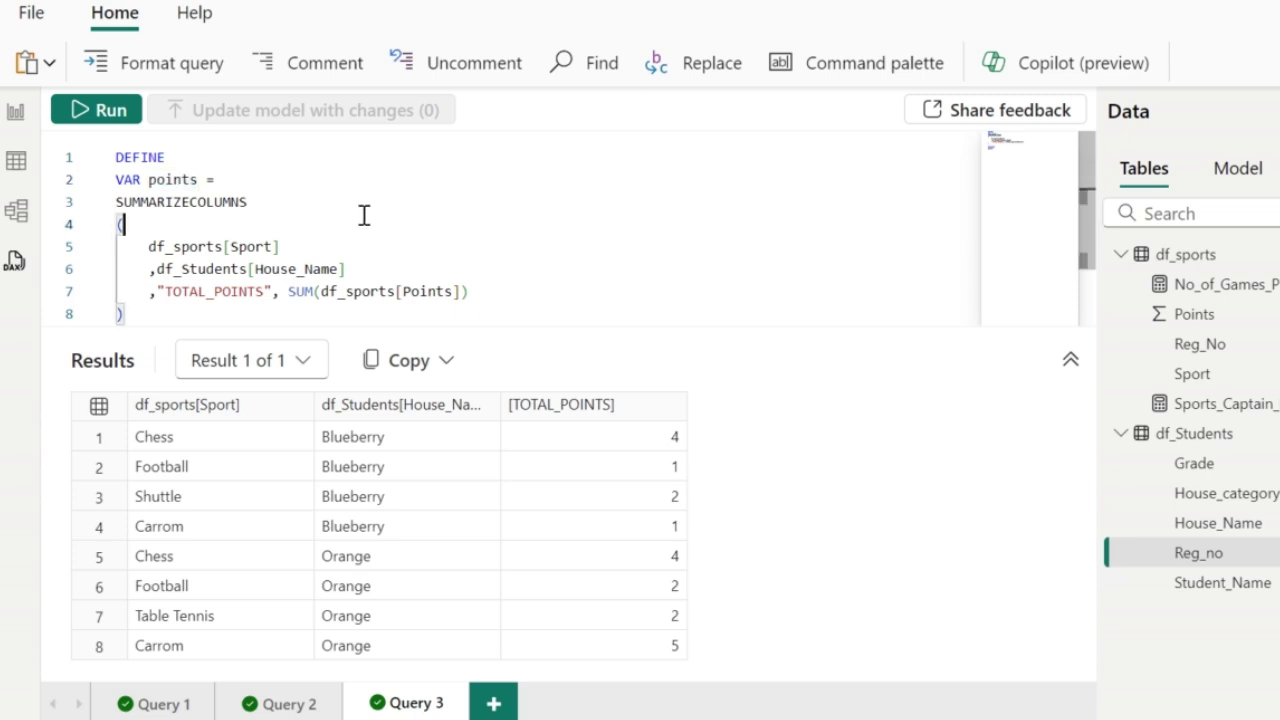
key("Down")
key("Down")
key("Down")
key("Down")
key("Down")
key("Down")
key("Down")
key("Down")
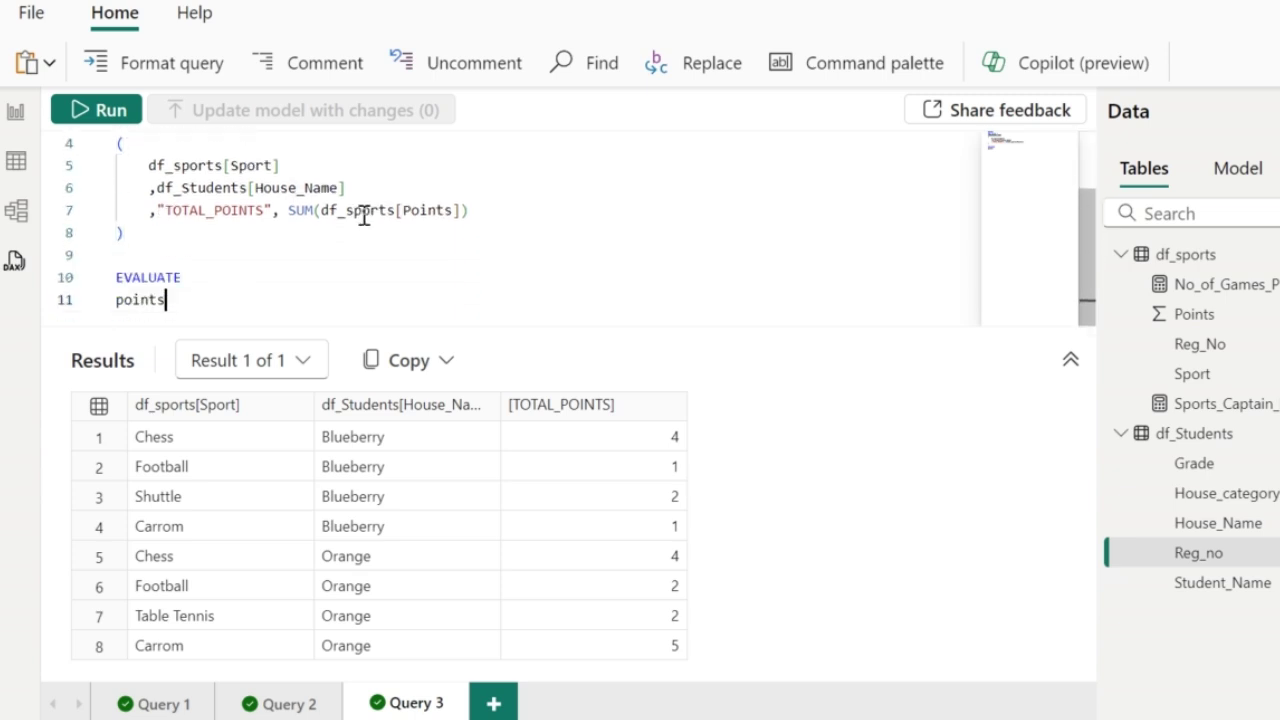
double_click(150, 278)
left_click(147, 299)
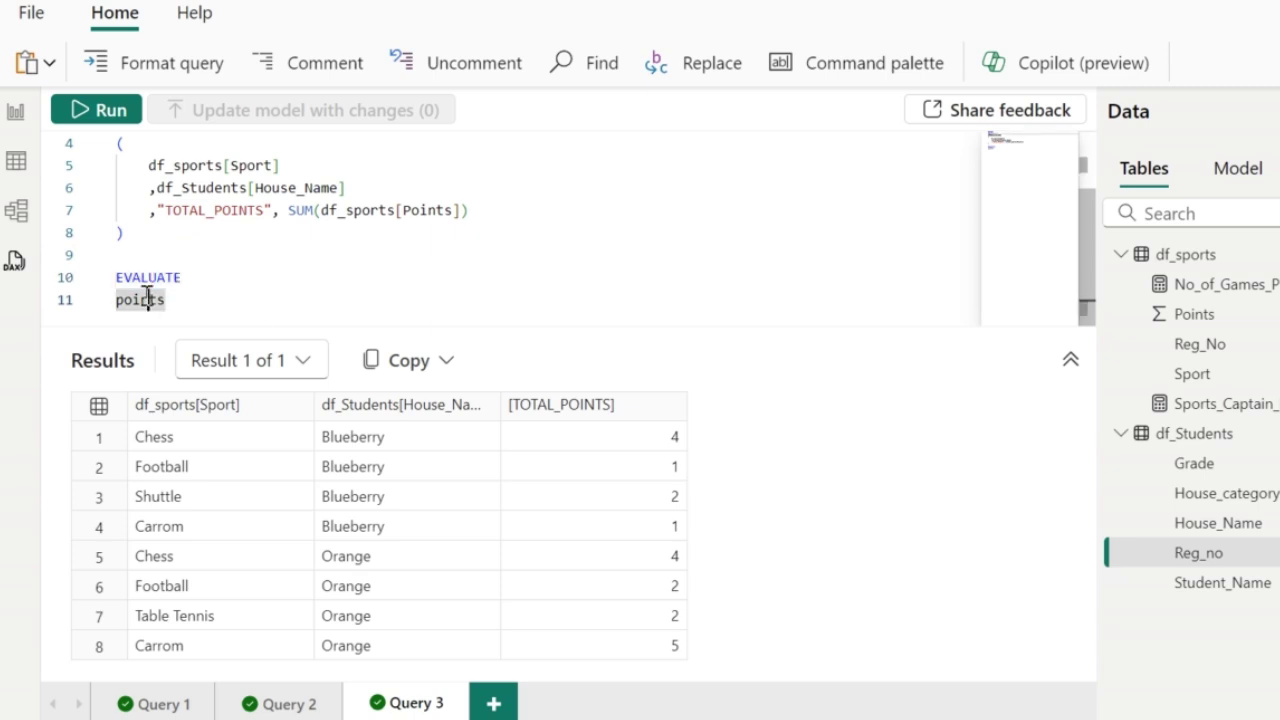
Review the summarized result rows, comparing TOTAL_POINTS per sport and house for Chess and Football
left_click(253, 449)
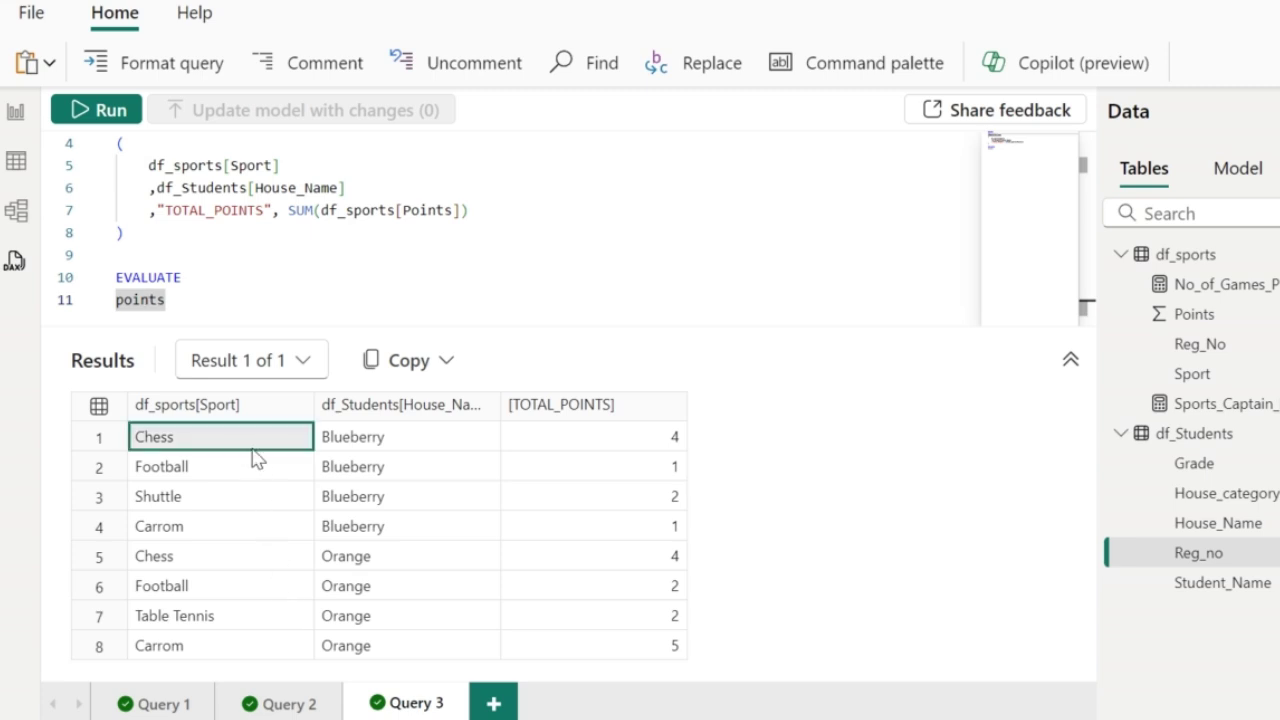
left_click(364, 442)
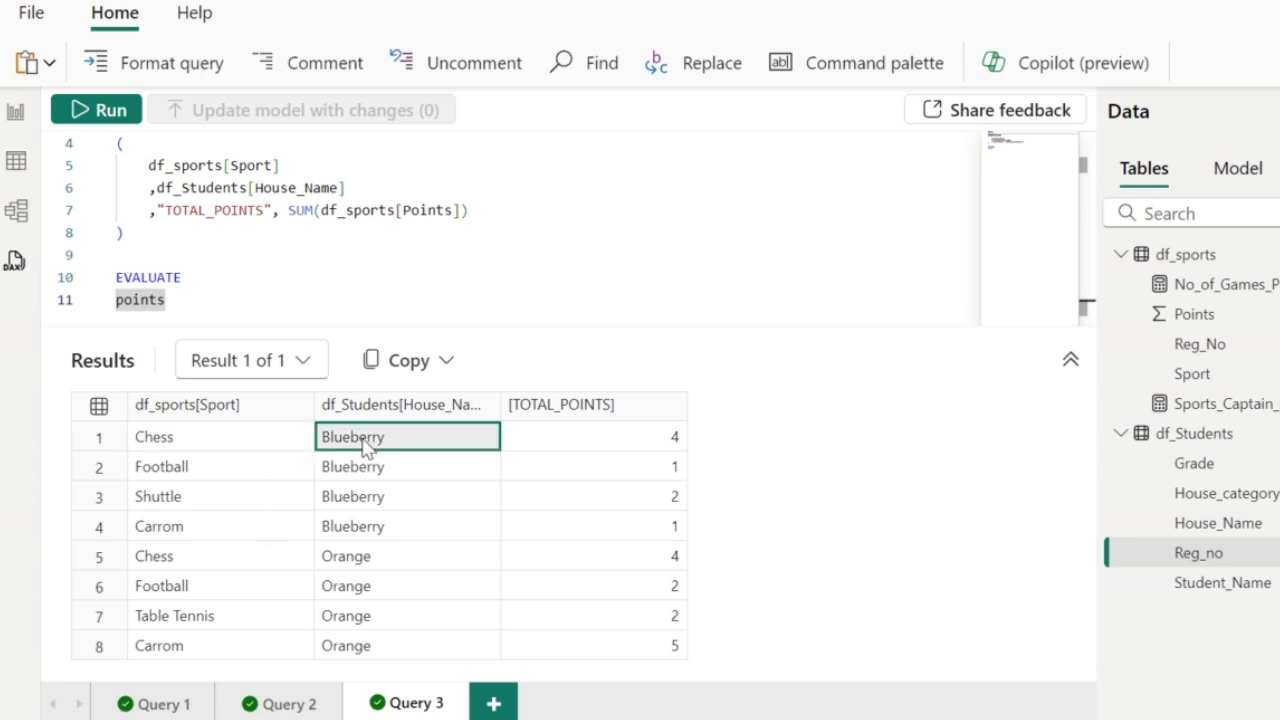
left_click(614, 441)
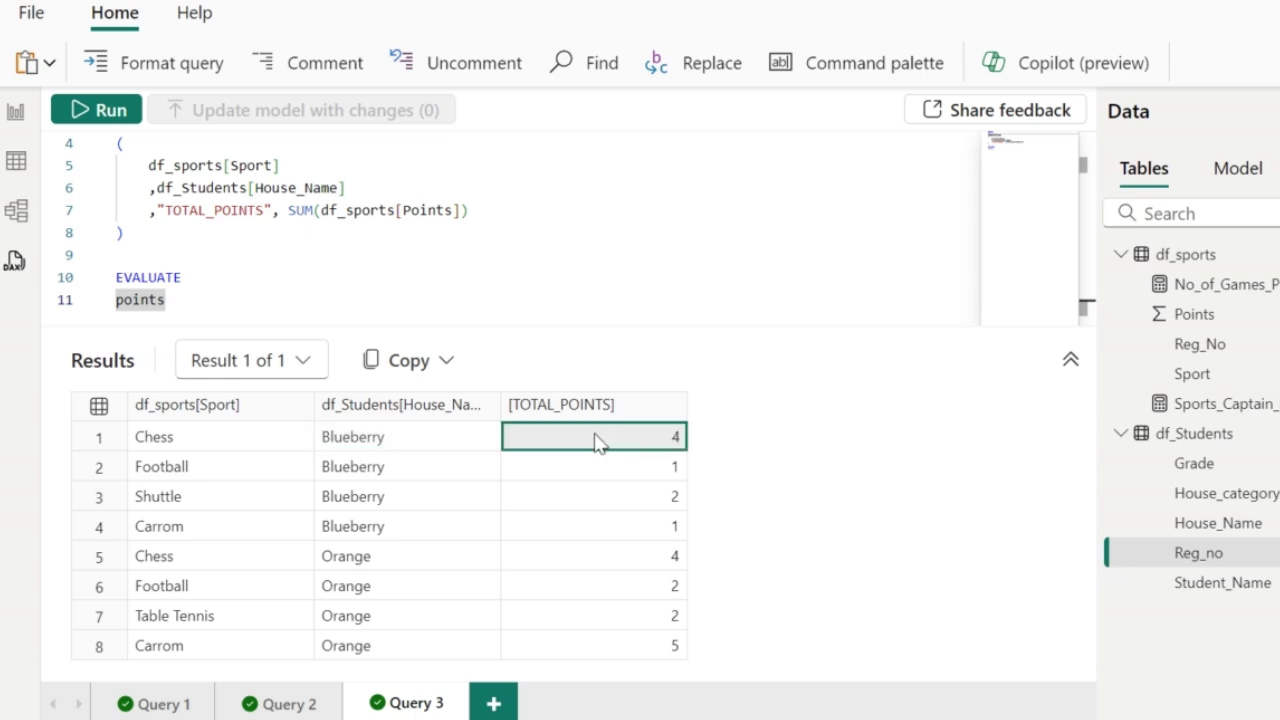
left_click(277, 477)
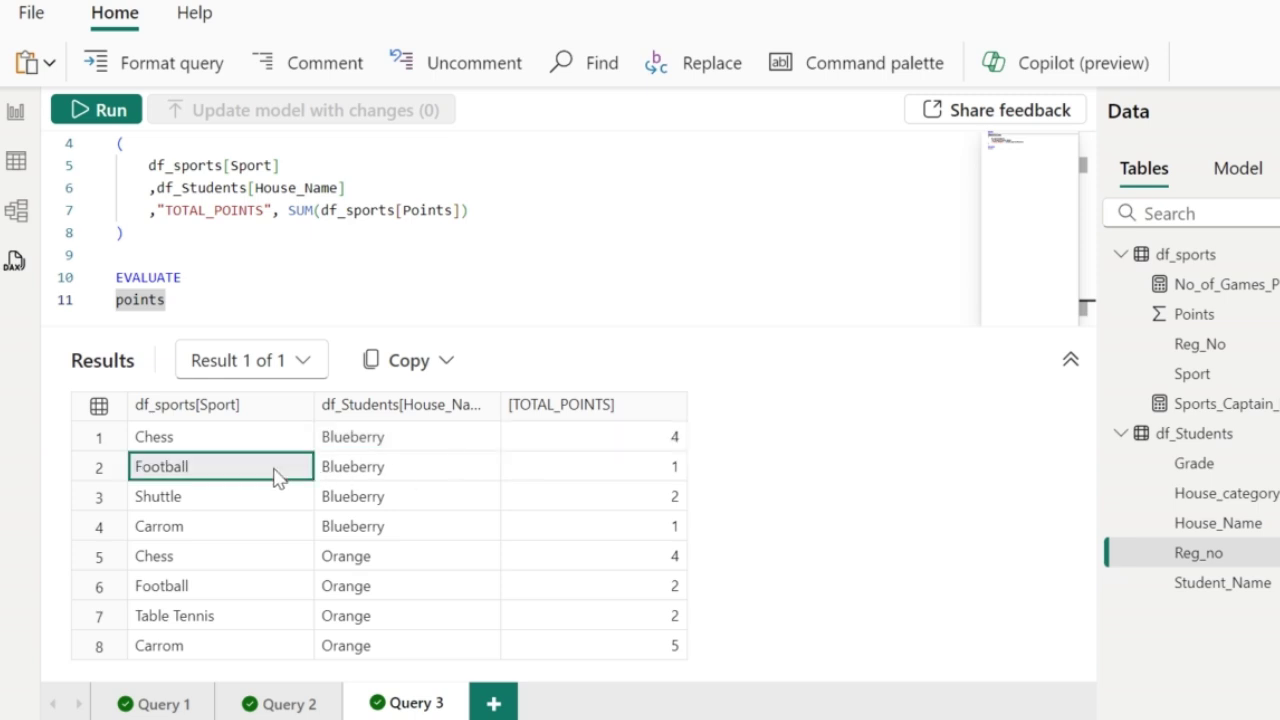
left_click(384, 470)
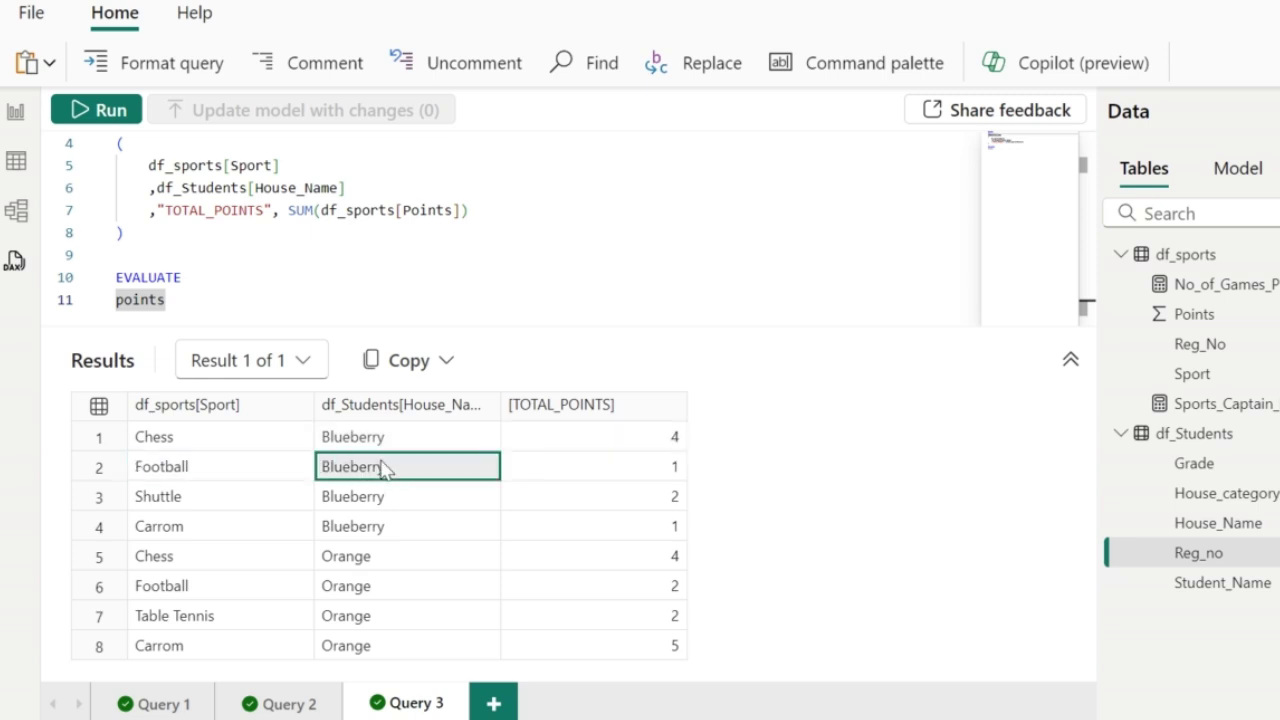
left_click(571, 472)
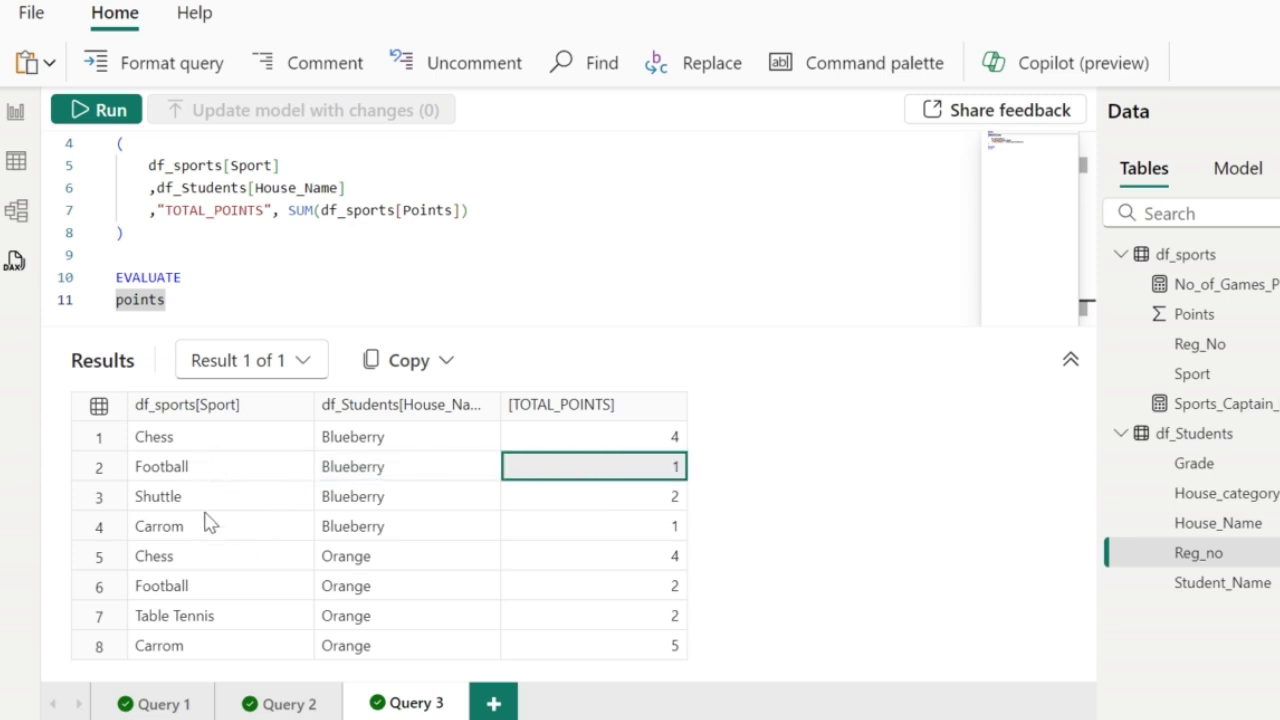
left_click(186, 566)
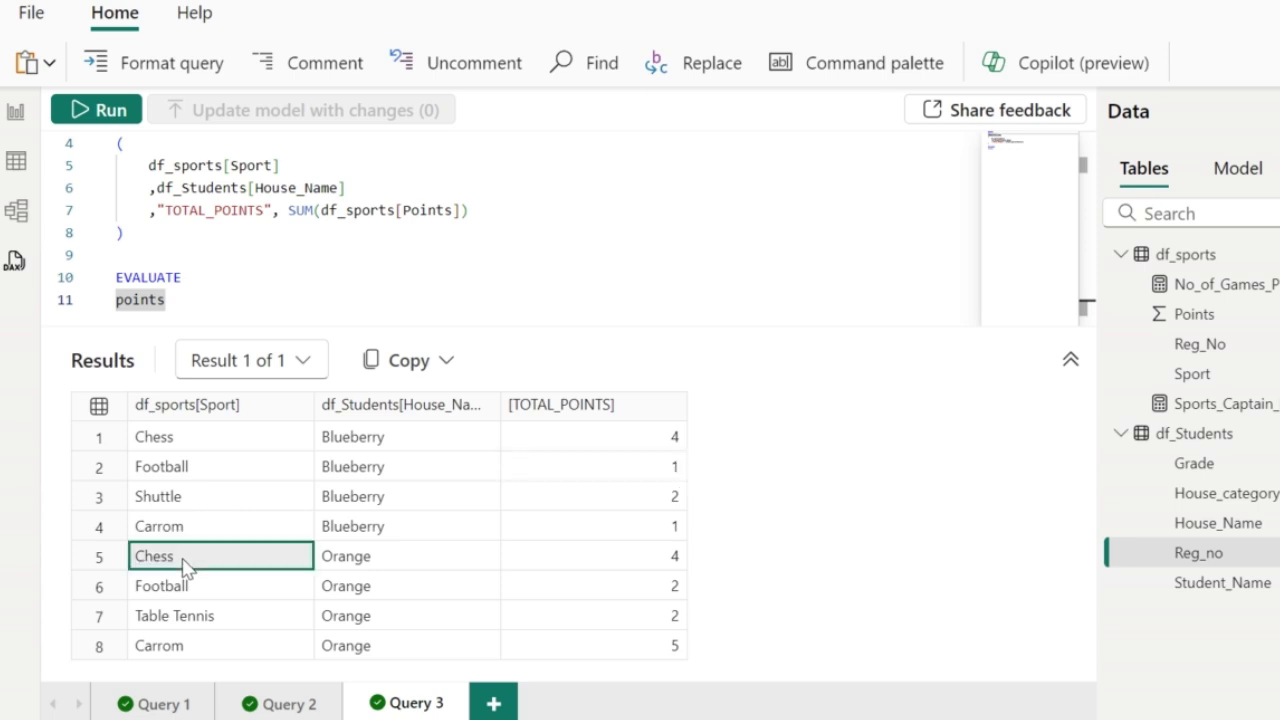
left_click(396, 563)
left_click(600, 564)
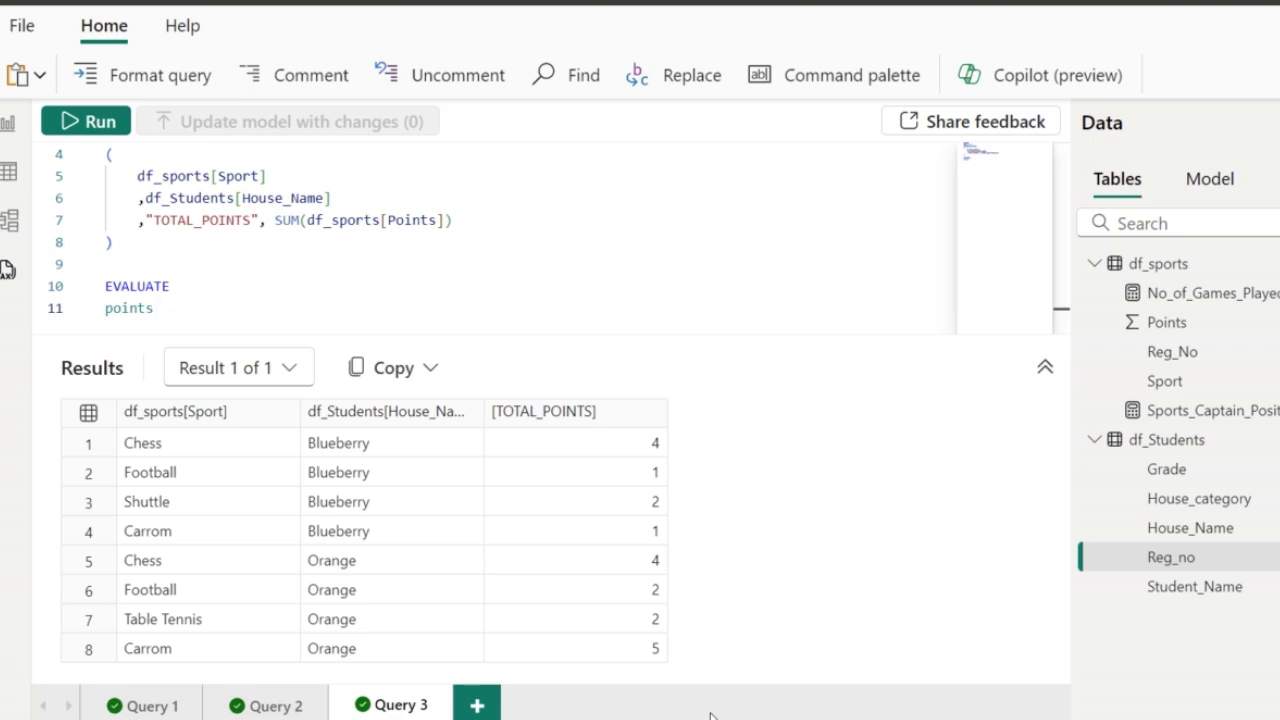
left_click(190, 450)
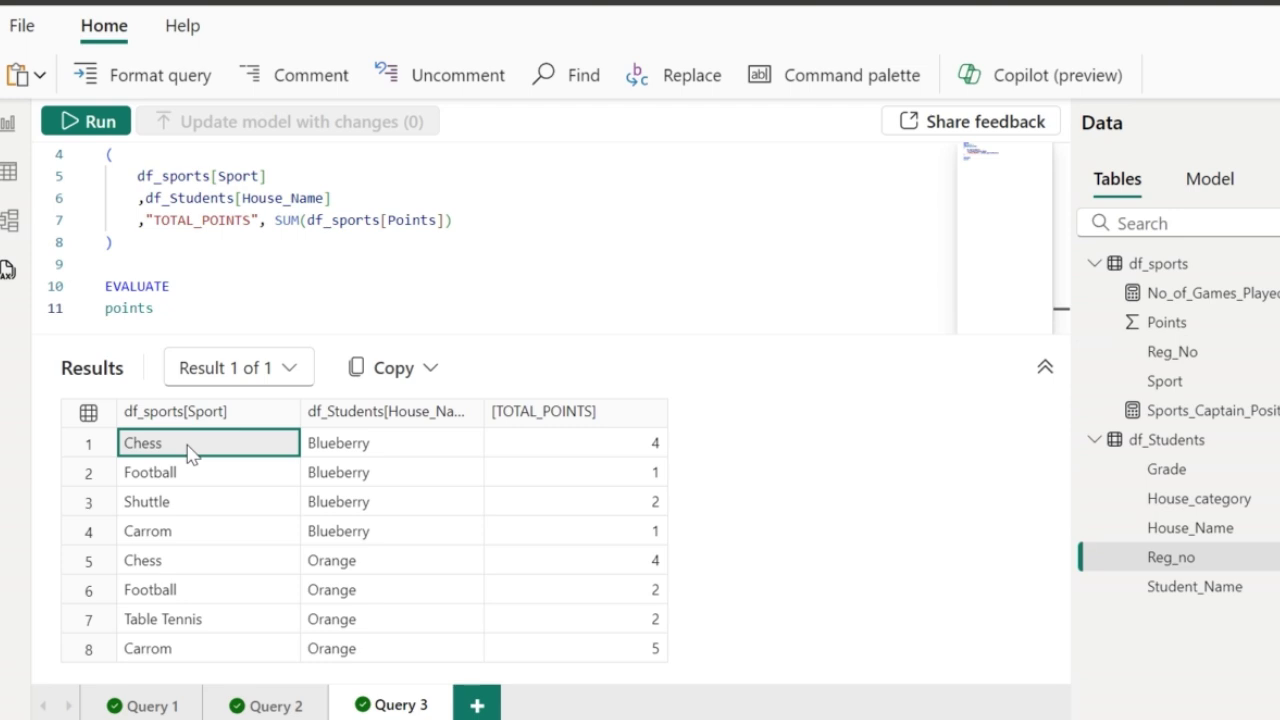
Compare the TOTAL_POINTS of the Chess rows for the Blueberry and Orange houses in the summarized results
left_click(377, 456)
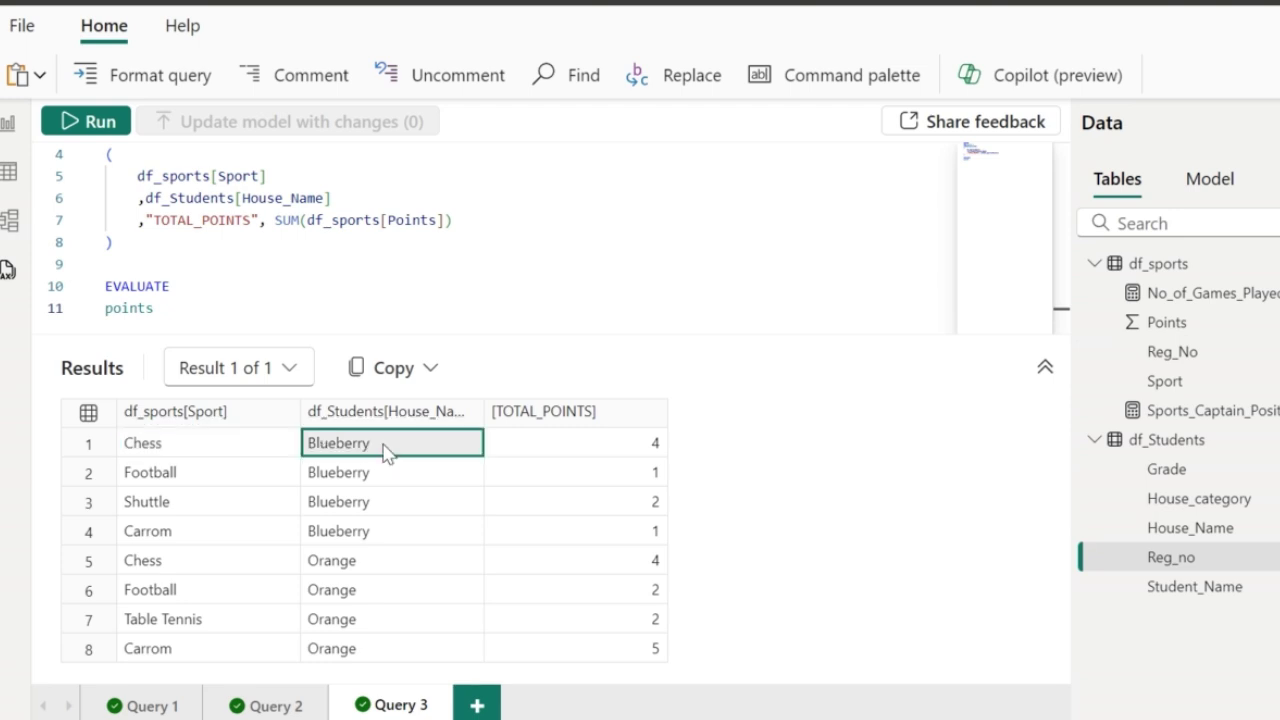
left_click(553, 452)
left_click(305, 549)
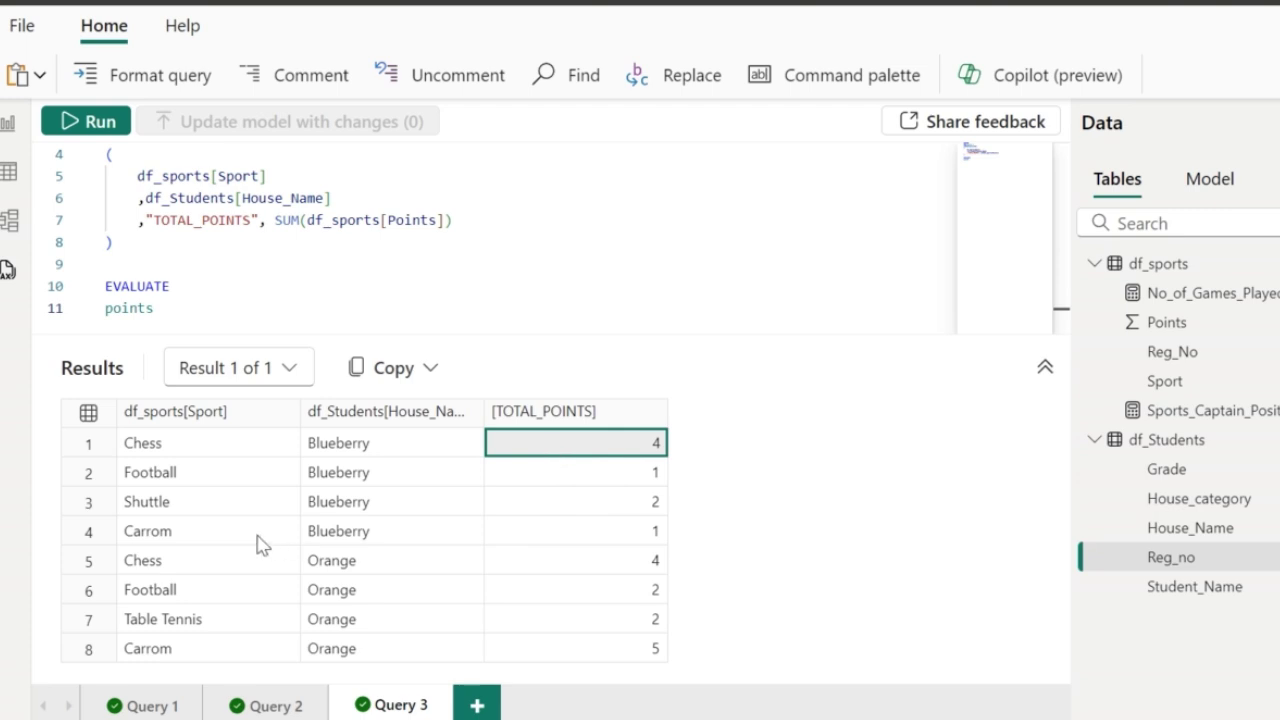
left_click(226, 562)
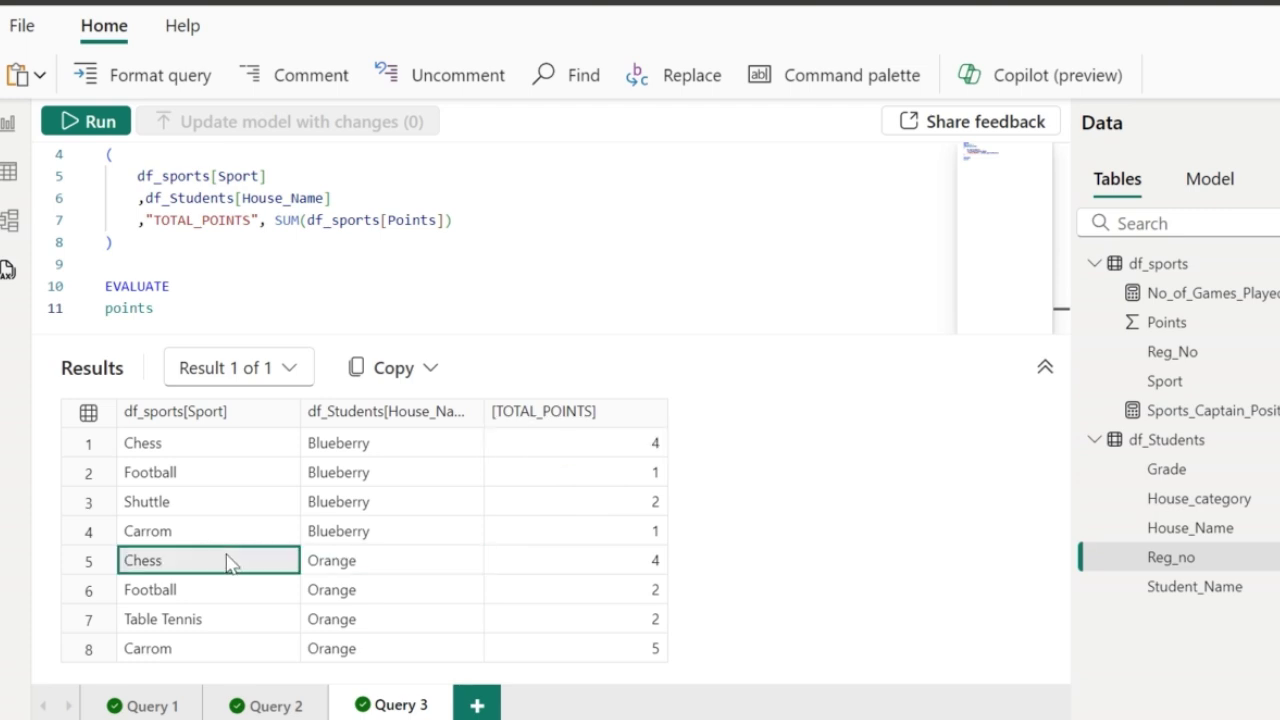
left_click(381, 563)
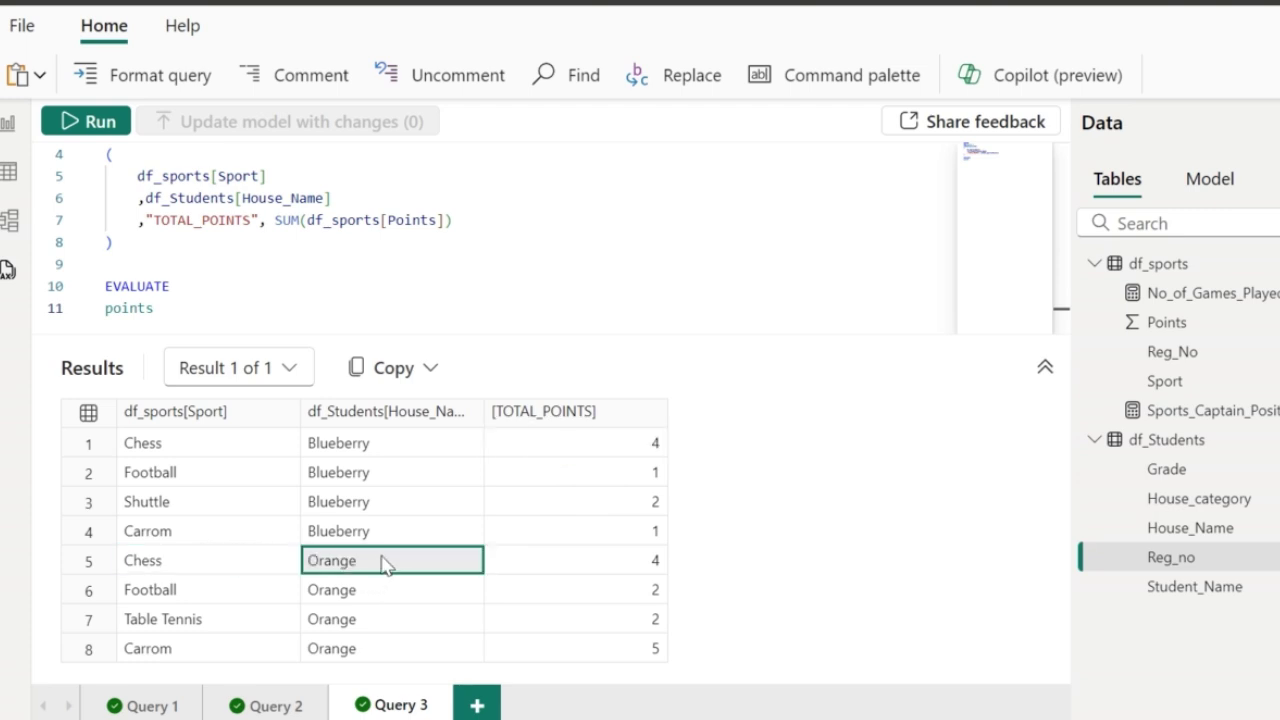
left_click(572, 566)
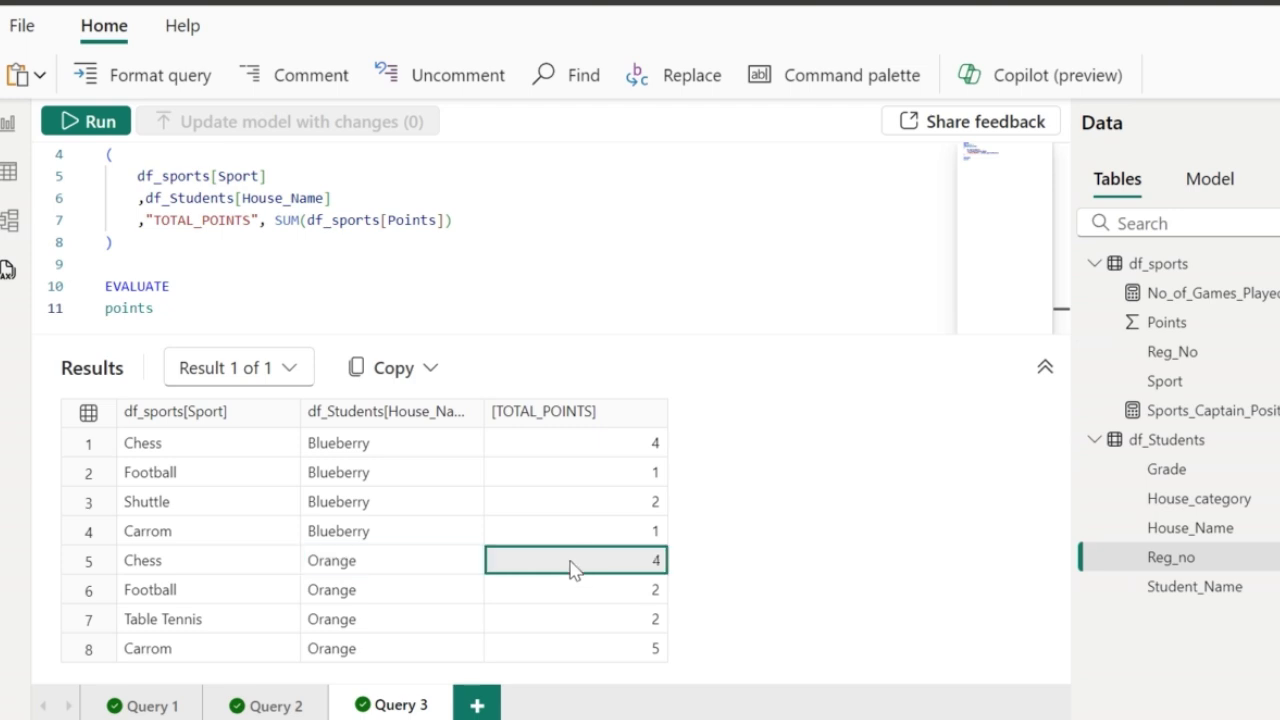
Compare the TOTAL_POINTS of the Football rows for the Blueberry and Orange houses
left_click(184, 474)
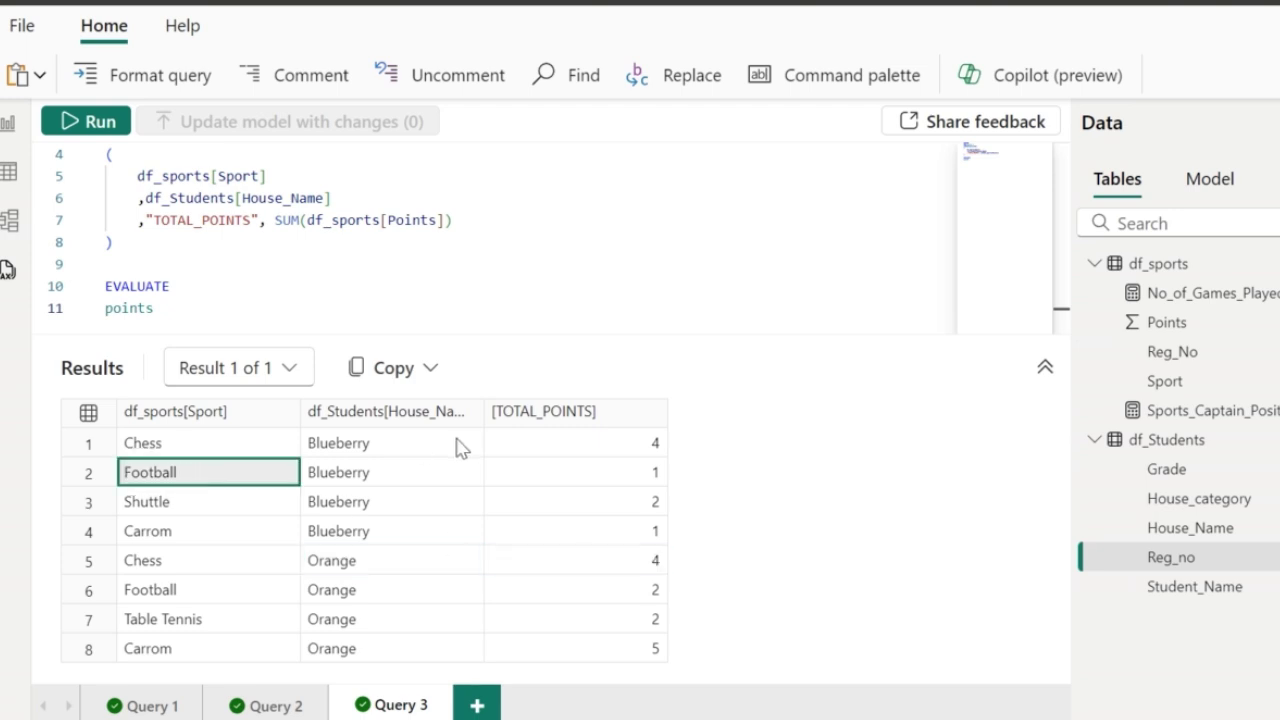
left_click(406, 472)
left_click(569, 476)
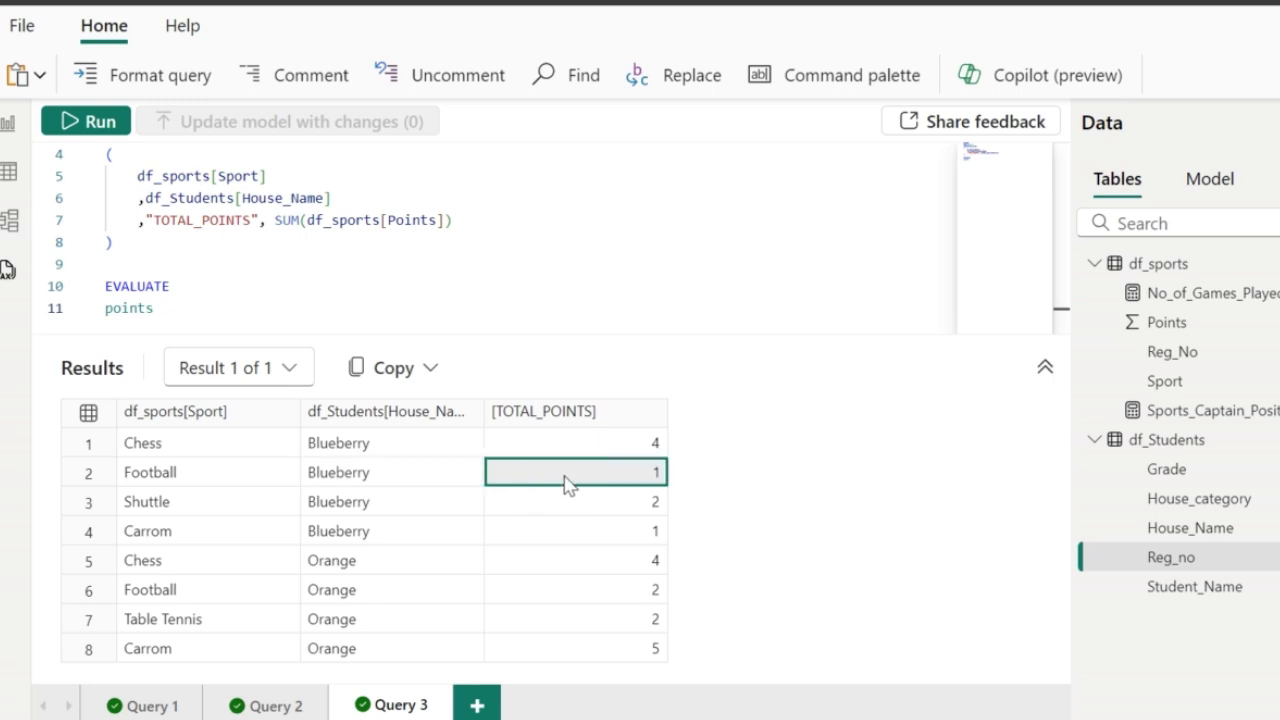
left_click(337, 596)
left_click(563, 597)
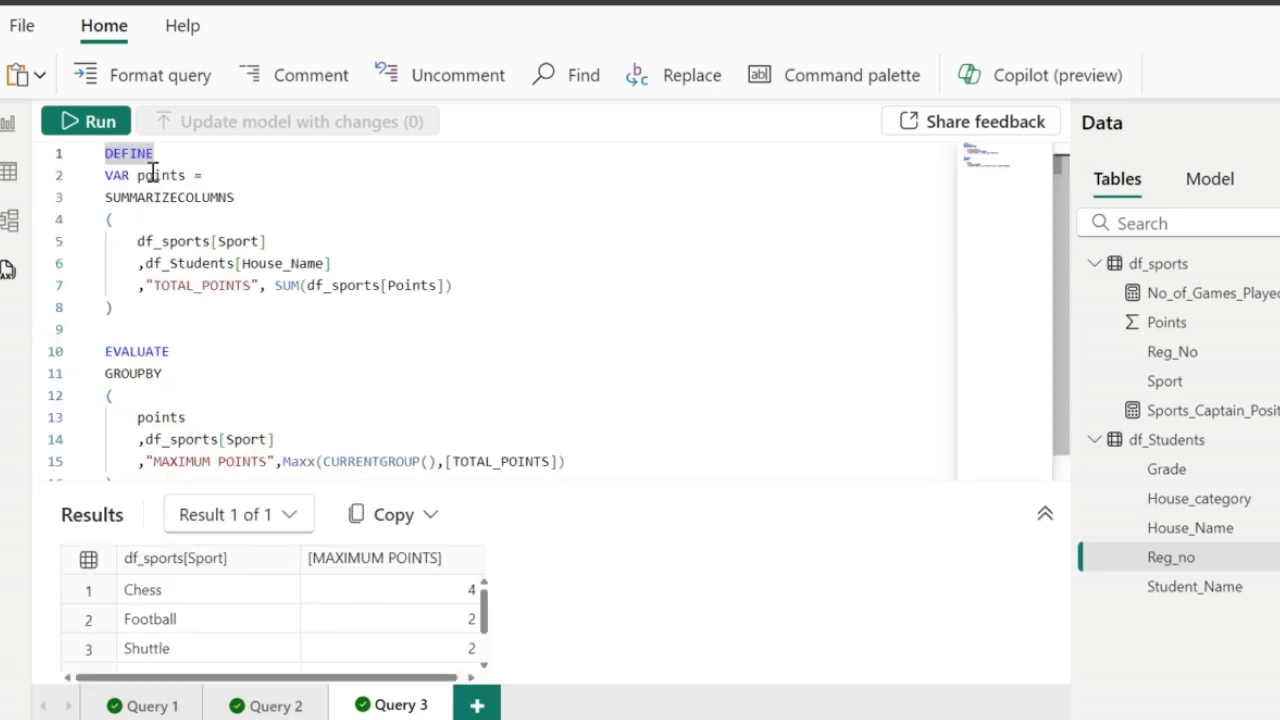
Examine the GROUPBY expression: the points variable, the df_sports[Sport] grouping, and MAXX over CURRENTGROUP() with TOTAL_POINTS from the variable definition
left_click(149, 179)
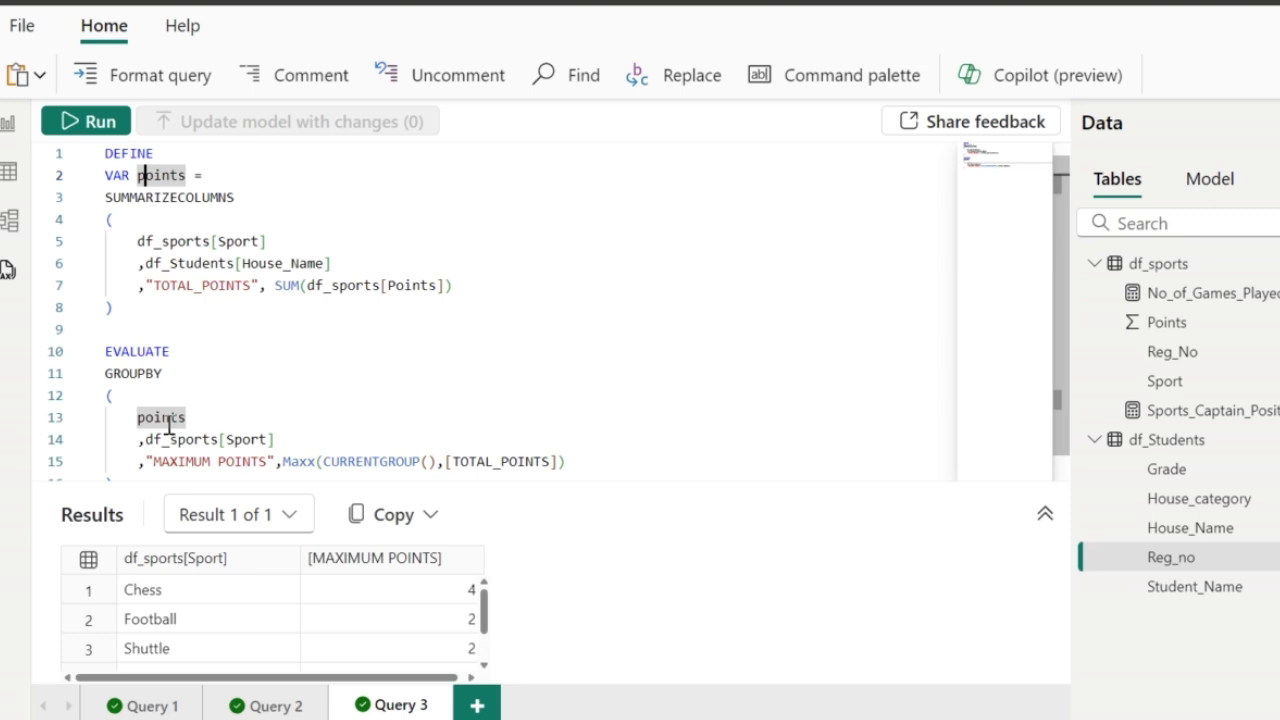
double_click(234, 443)
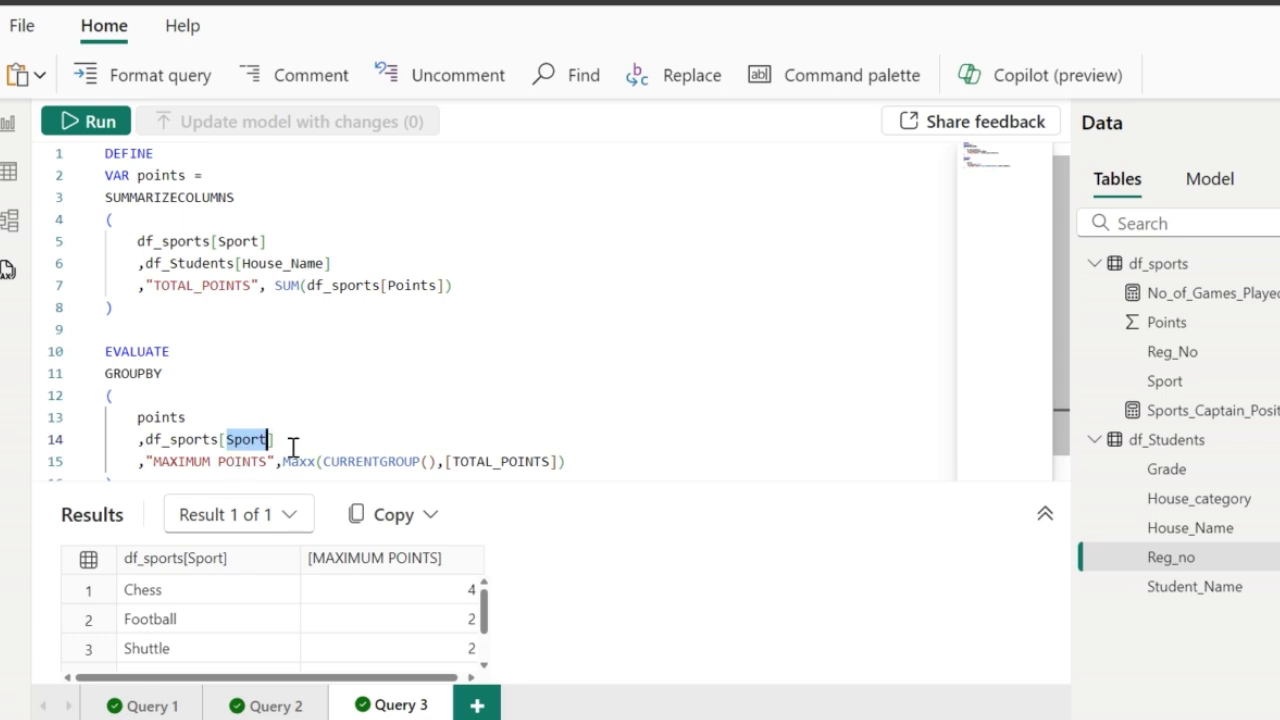
double_click(393, 462)
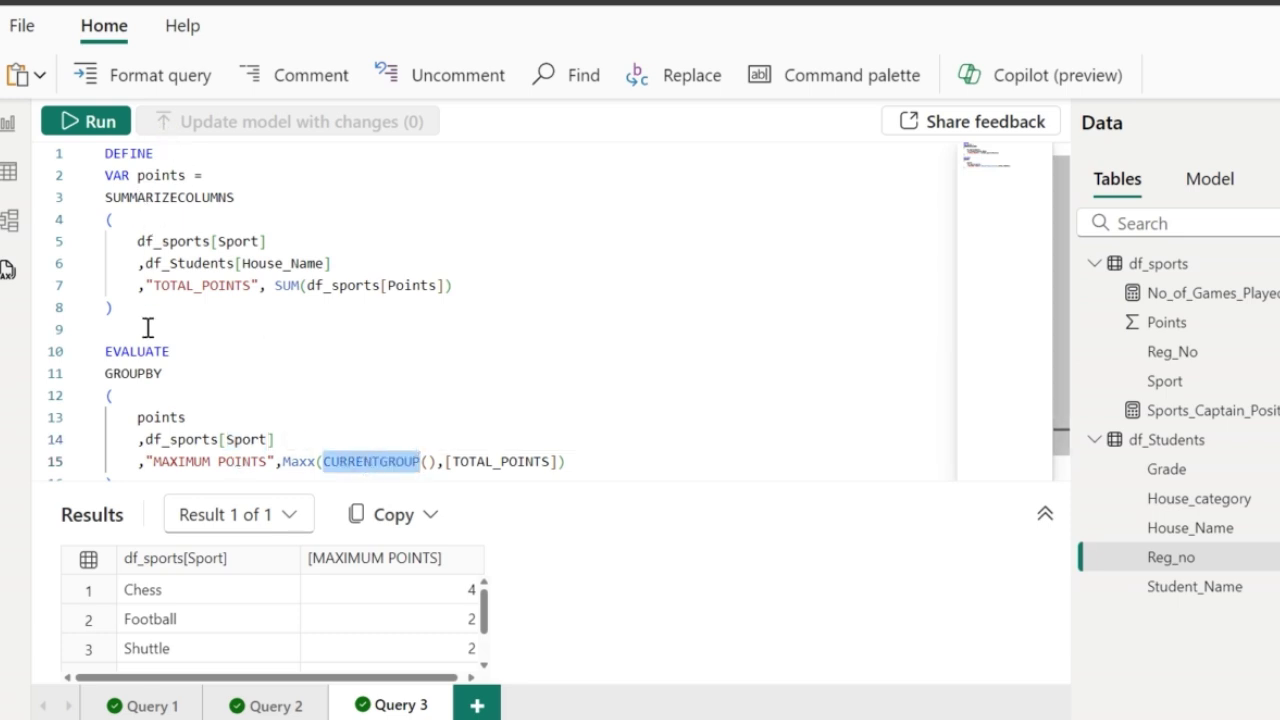
mouse_move(376, 463)
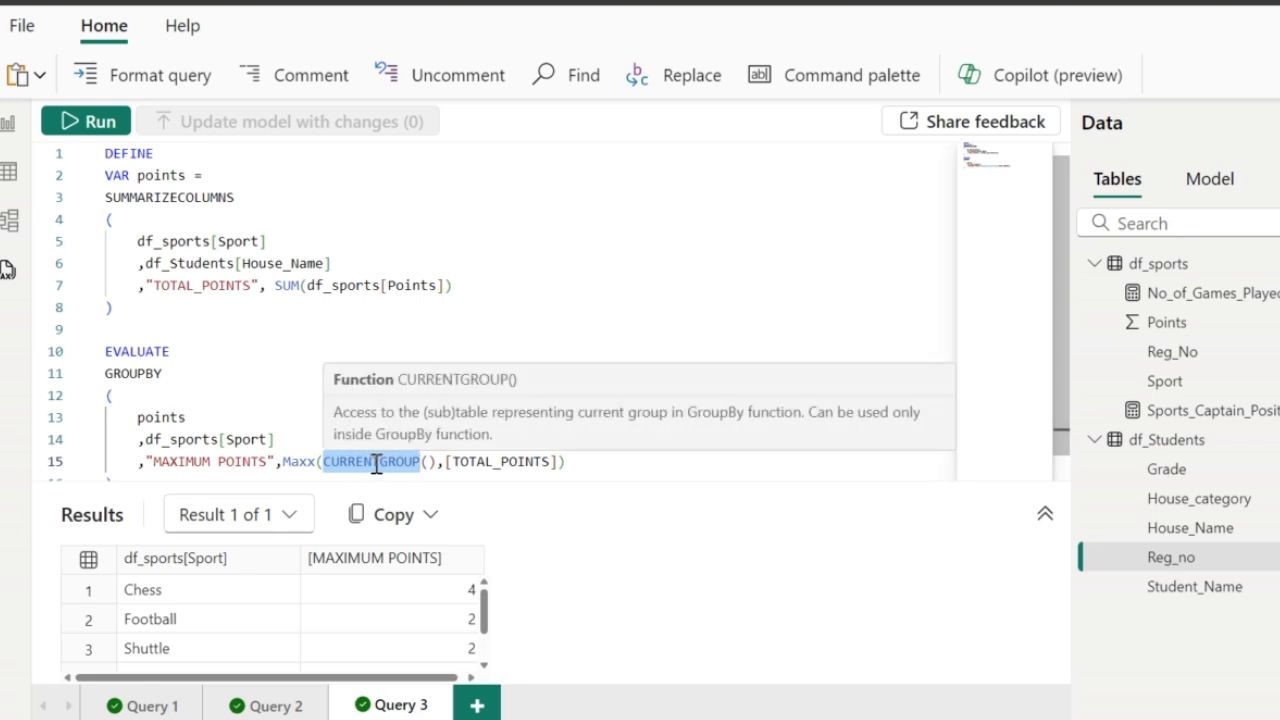
double_click(475, 462)
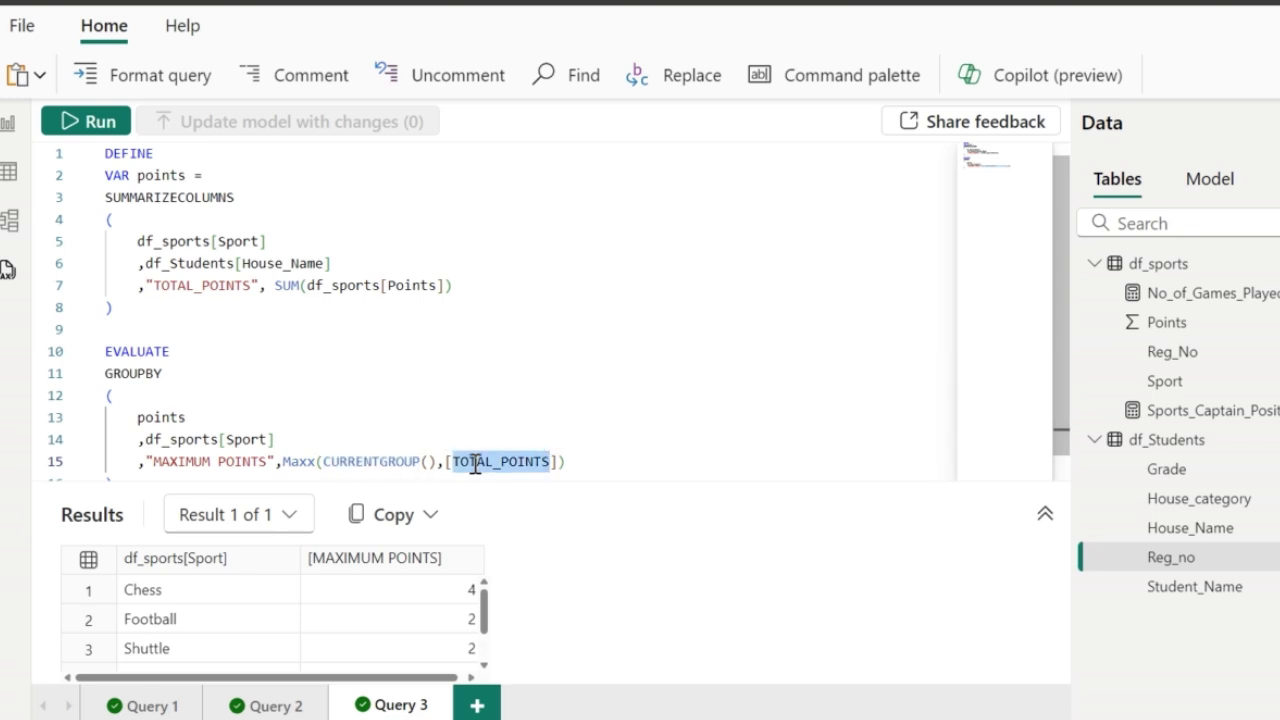
double_click(228, 278)
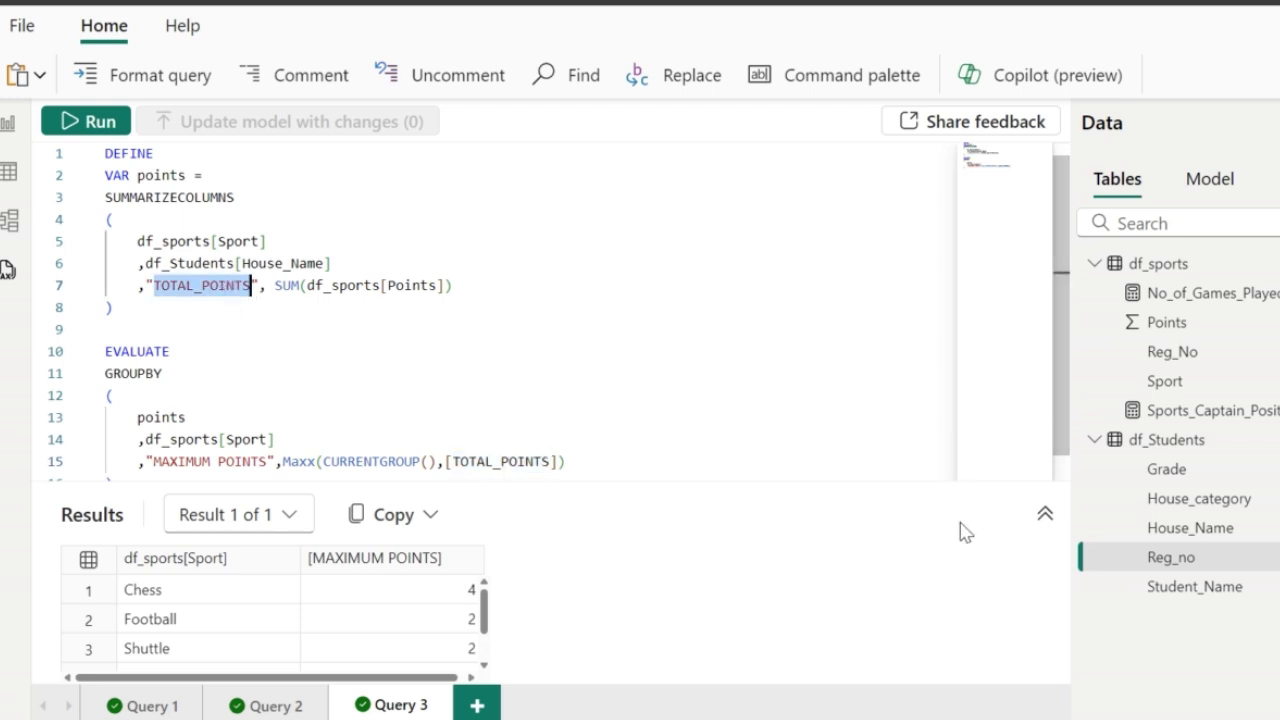
Enlarge the results area and review MAXIMUM POINTS for the Chess, Football and Shuttle rows
left_click(340, 241)
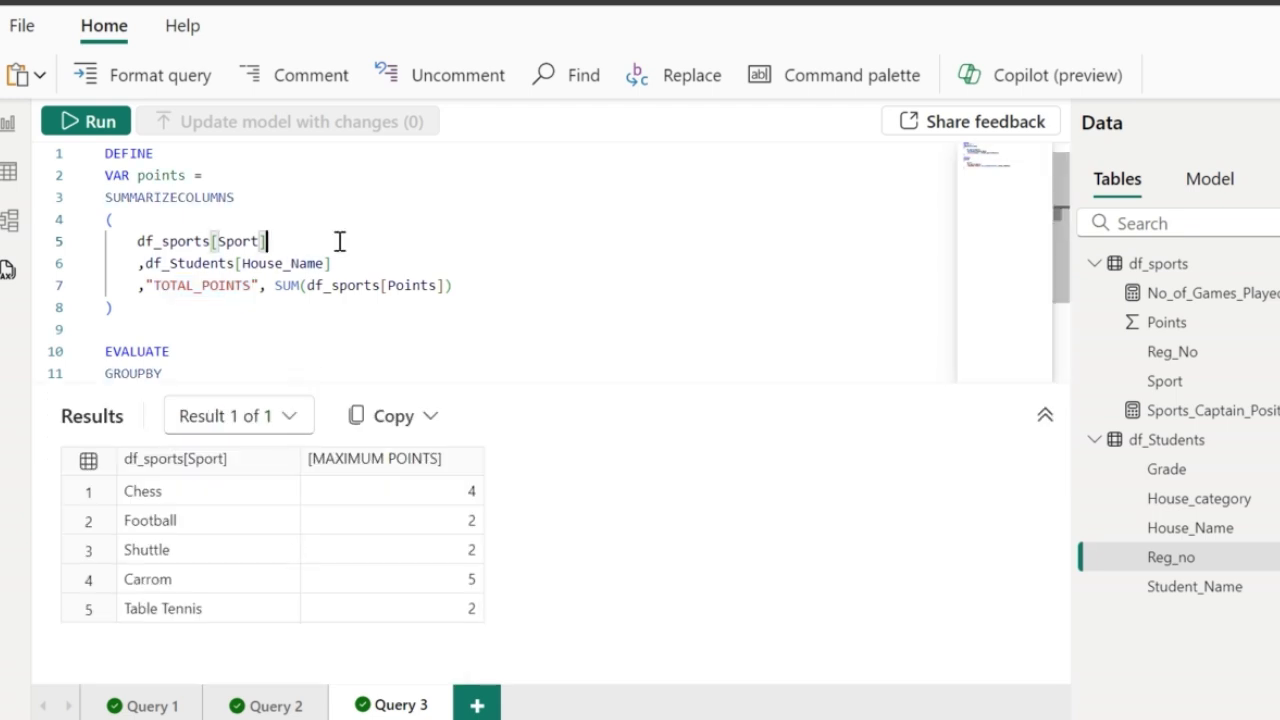
left_click(244, 497)
left_click(389, 503)
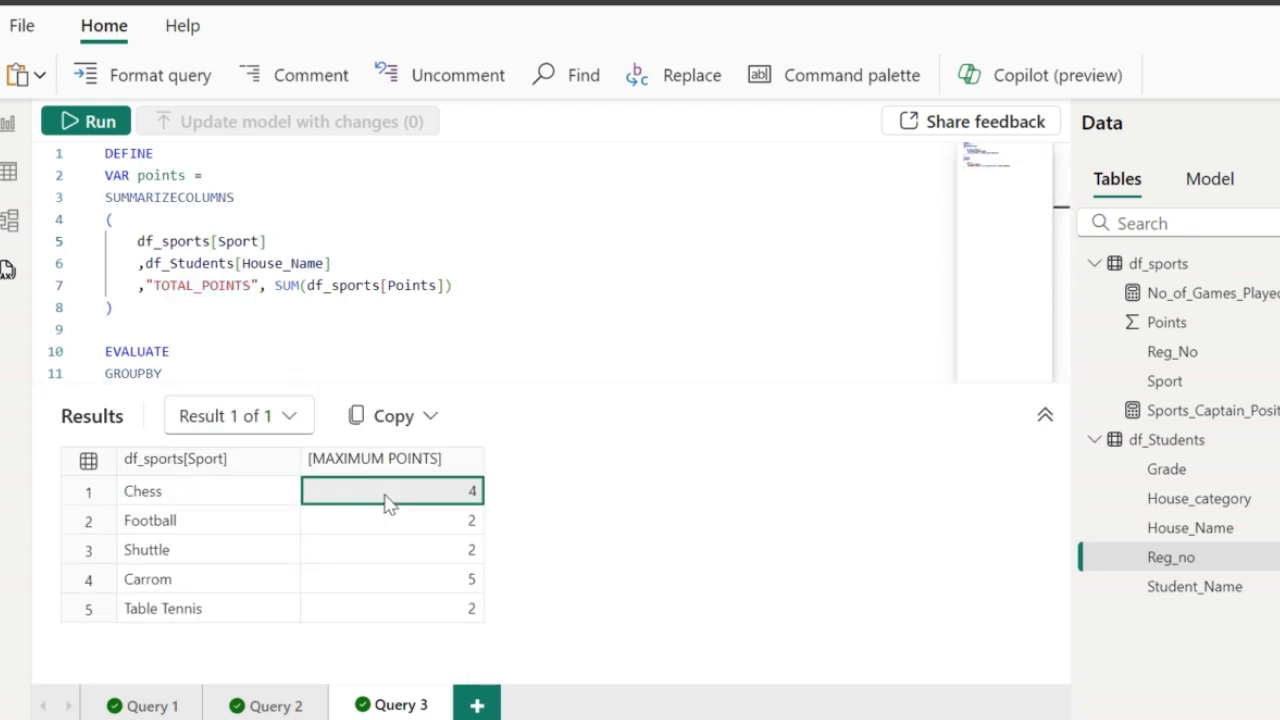
left_click(389, 530)
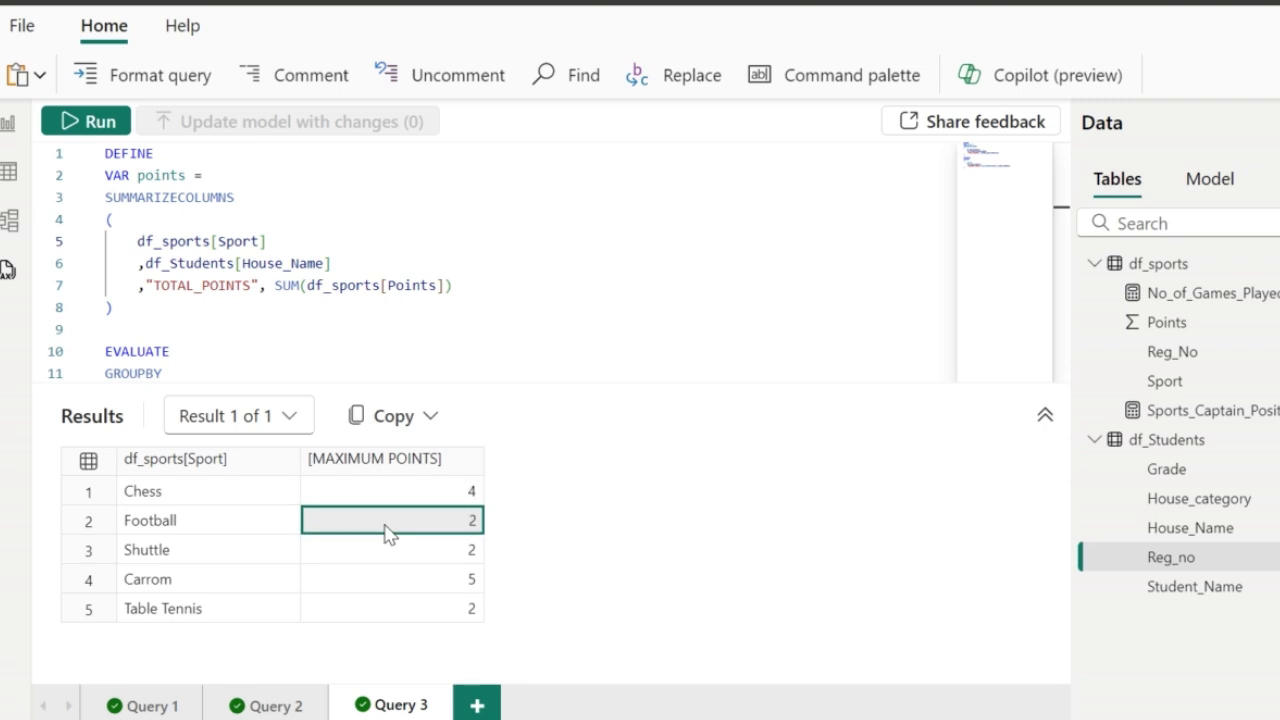
left_click(383, 560)
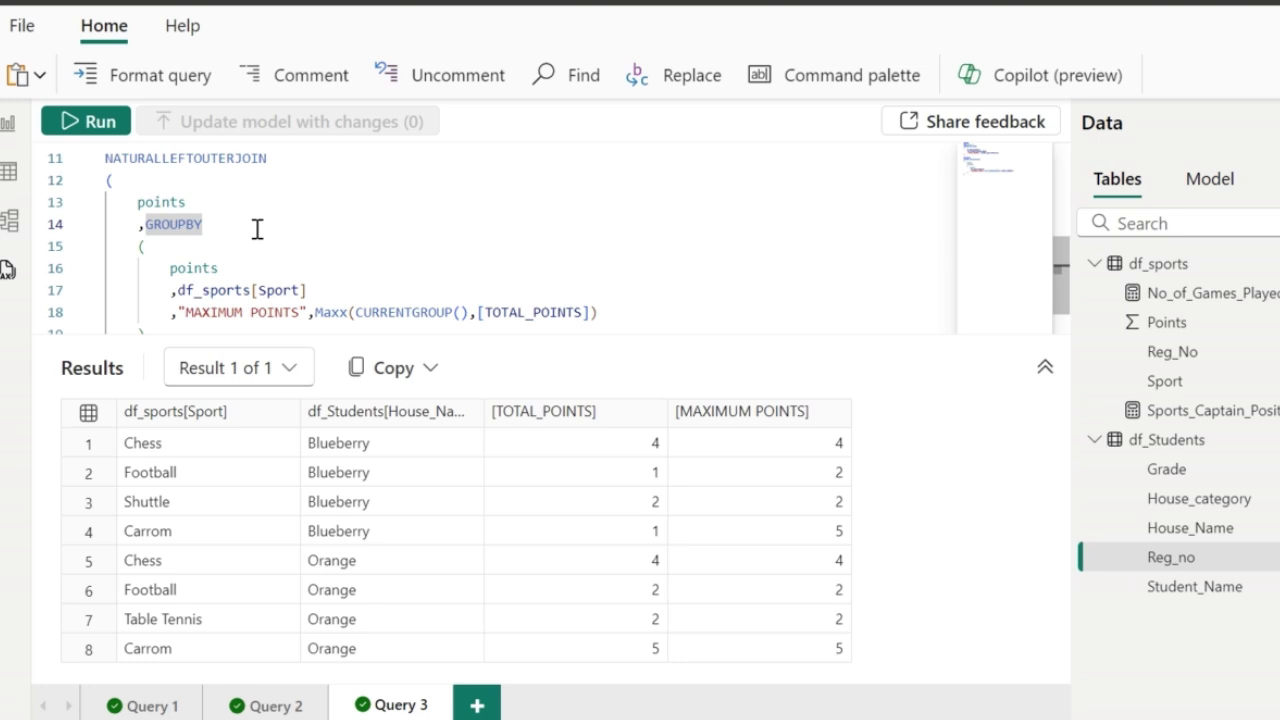
Examine how NATURALLEFTOUTERJOIN combines the points variable with the nested GROUPBY expression, reading through to the query's closing bracket
left_click(240, 163)
key("Up")
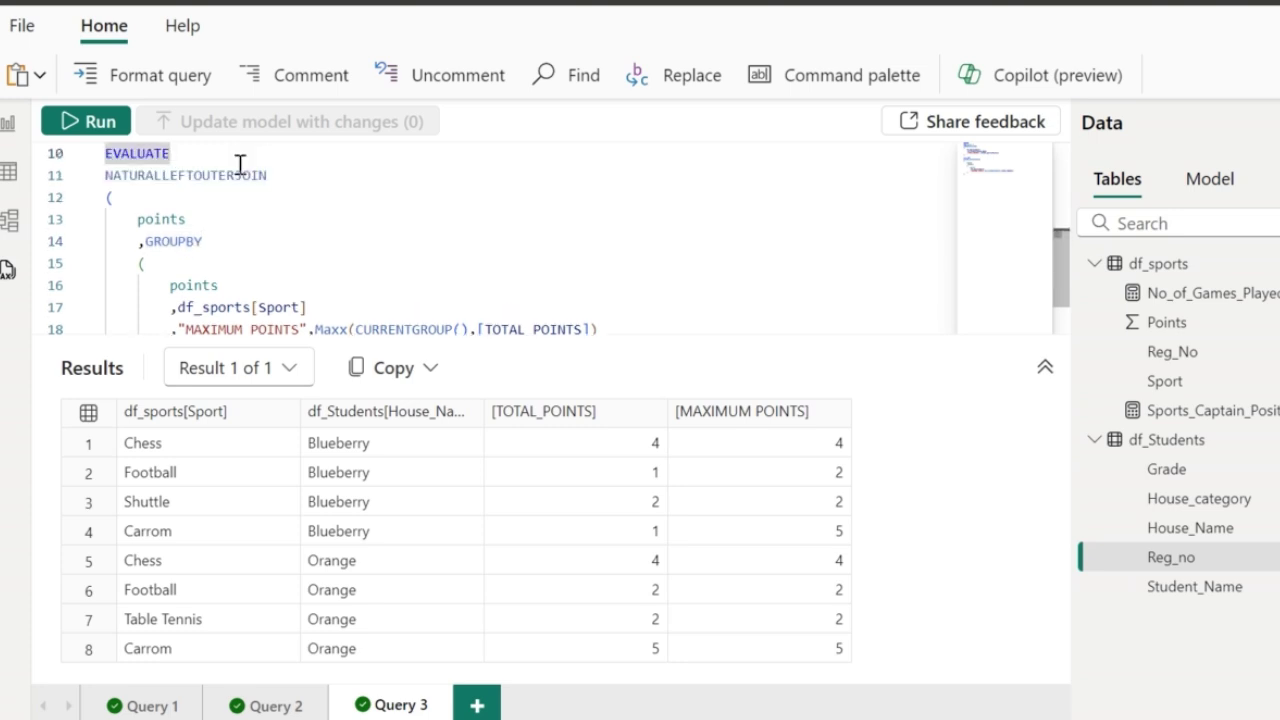
double_click(175, 220)
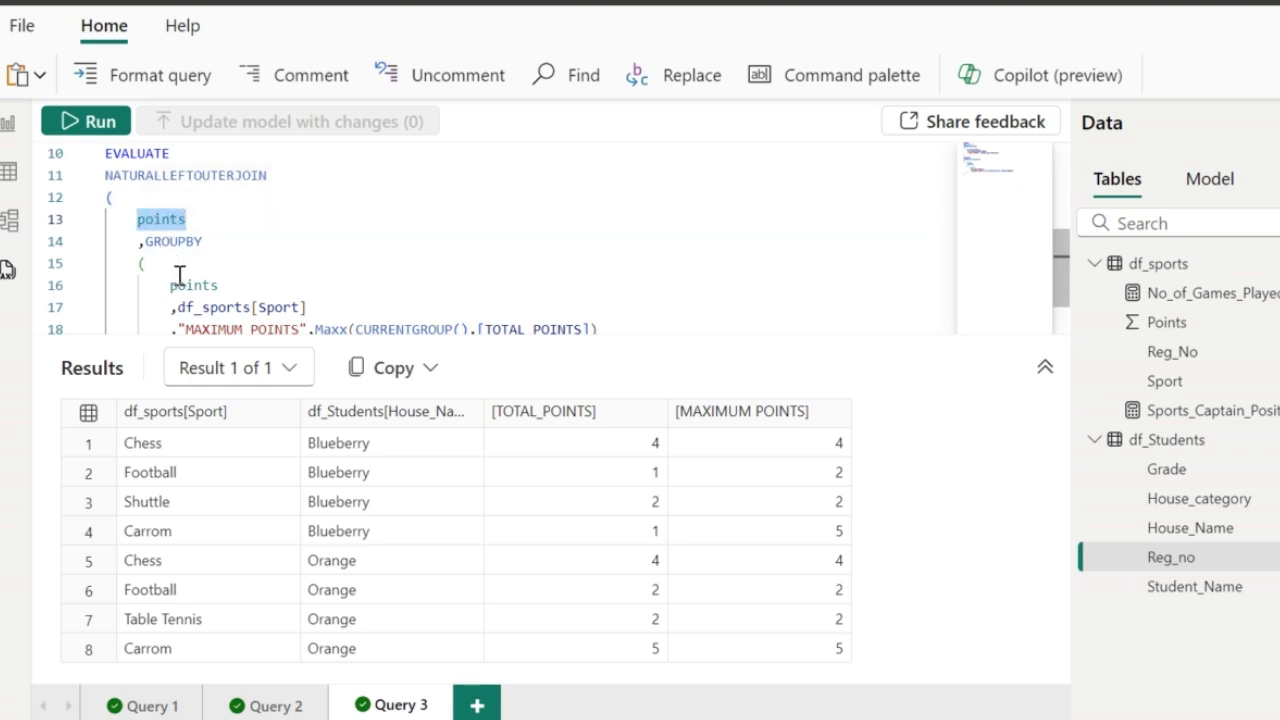
key("Down")
key("Down")
key("Down")
key("Down")
key("Down")
key("Down")
key("Down")
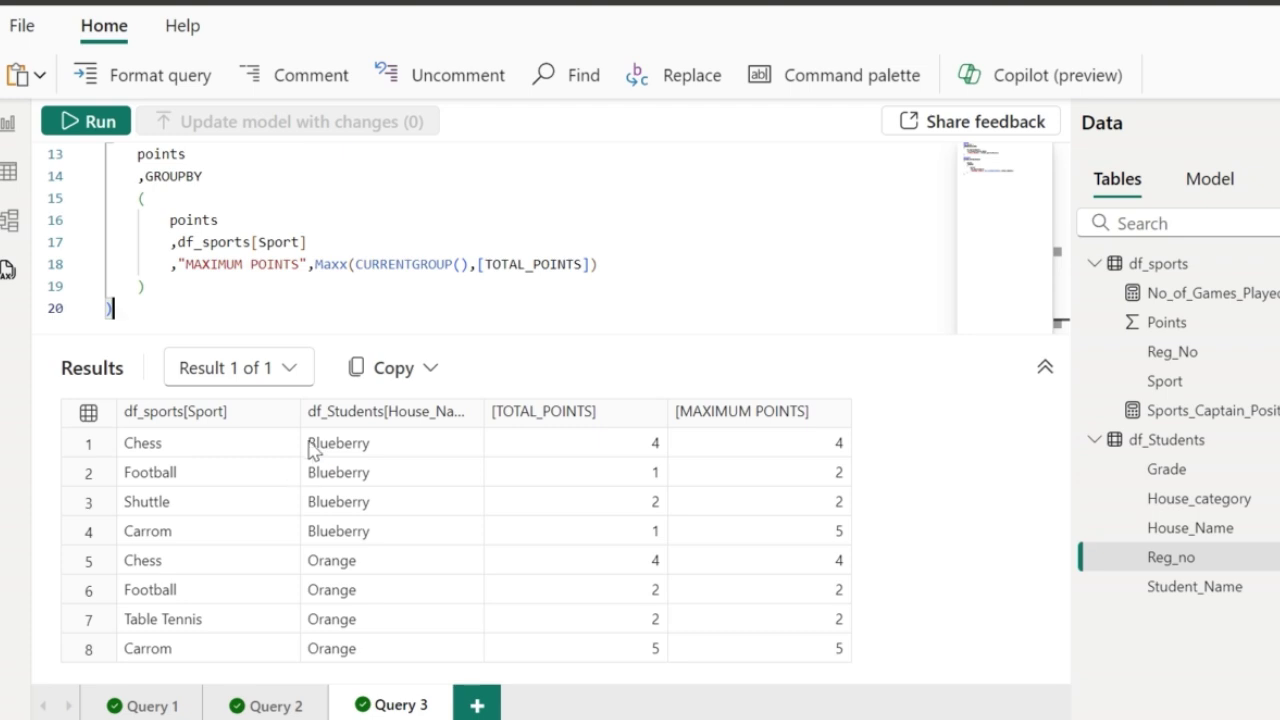
Review the joined Chess row for Blueberry, tracing TOTAL_POINTS to the points variable and MAXIMUM POINTS to the GROUPBY expression
left_click(257, 451)
left_click(360, 452)
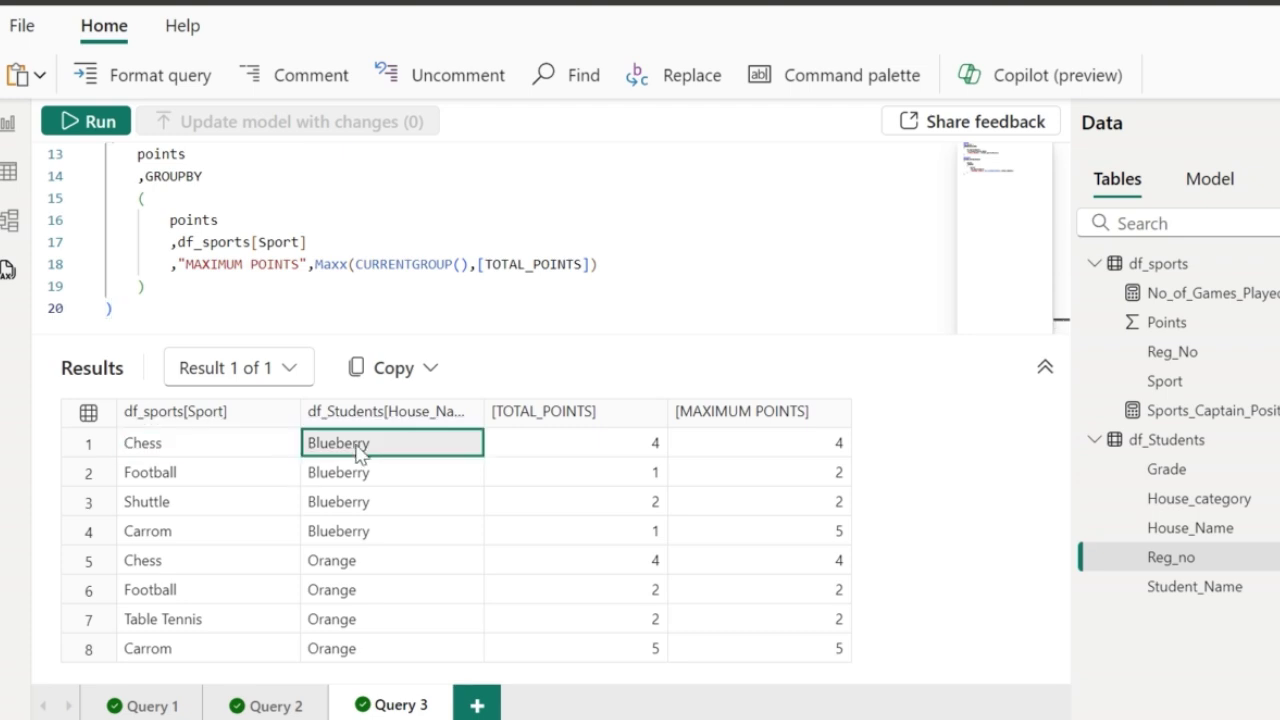
left_click(727, 447)
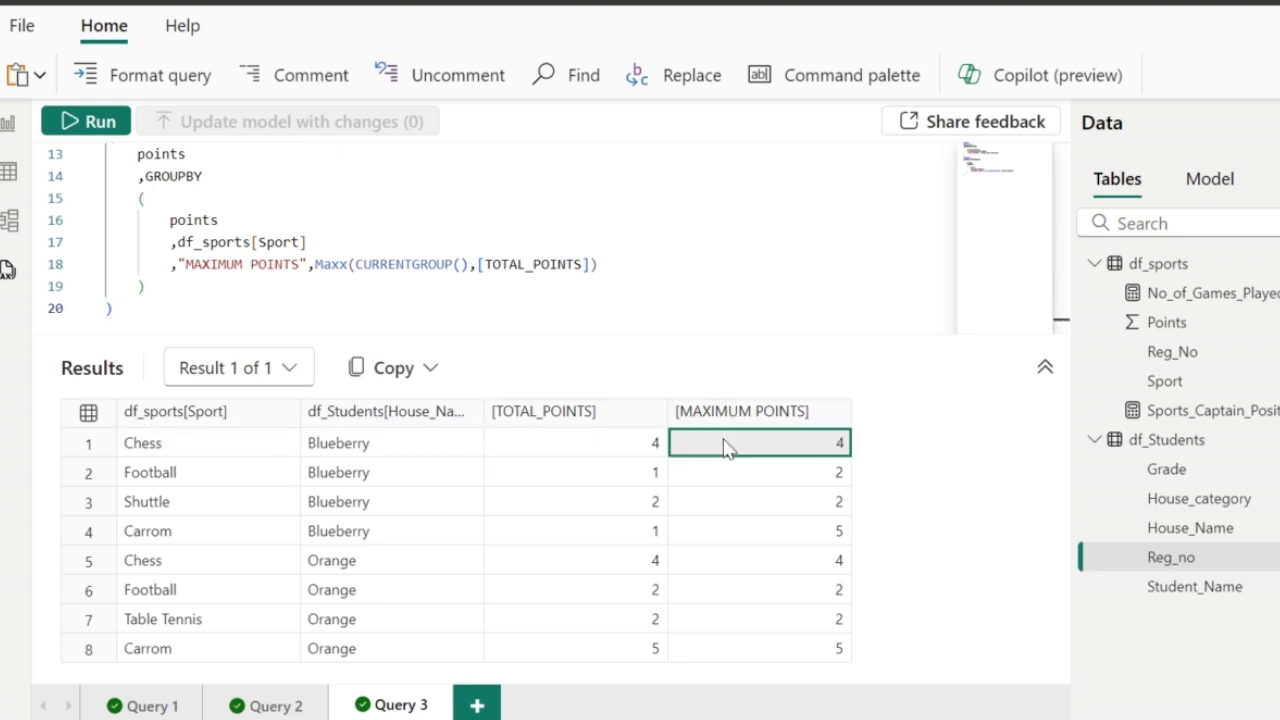
left_click(540, 450)
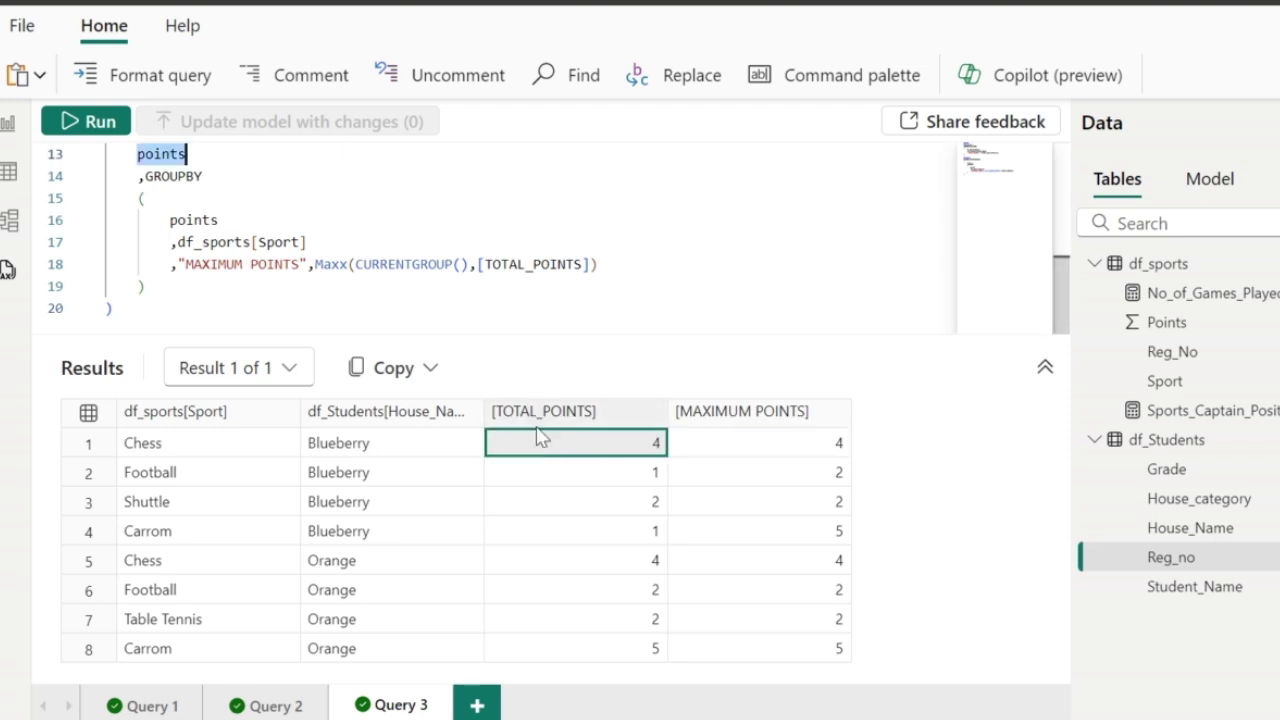
left_click(156, 155)
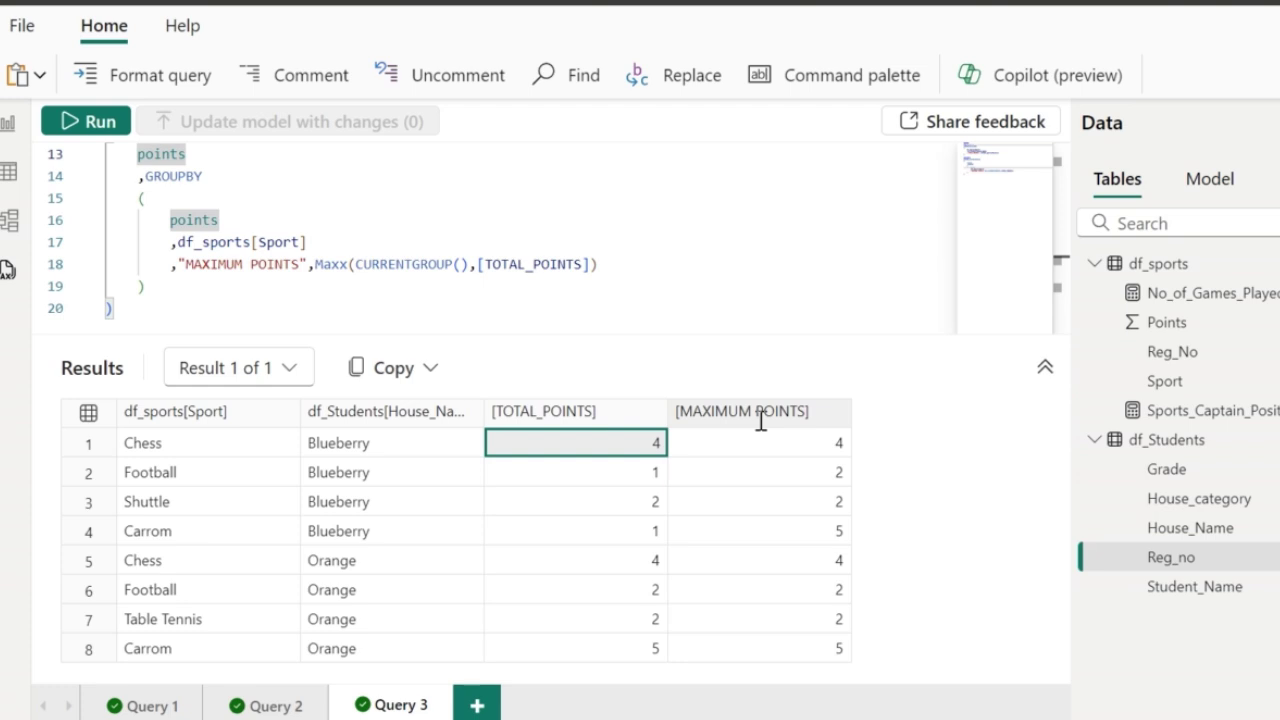
left_click(755, 449)
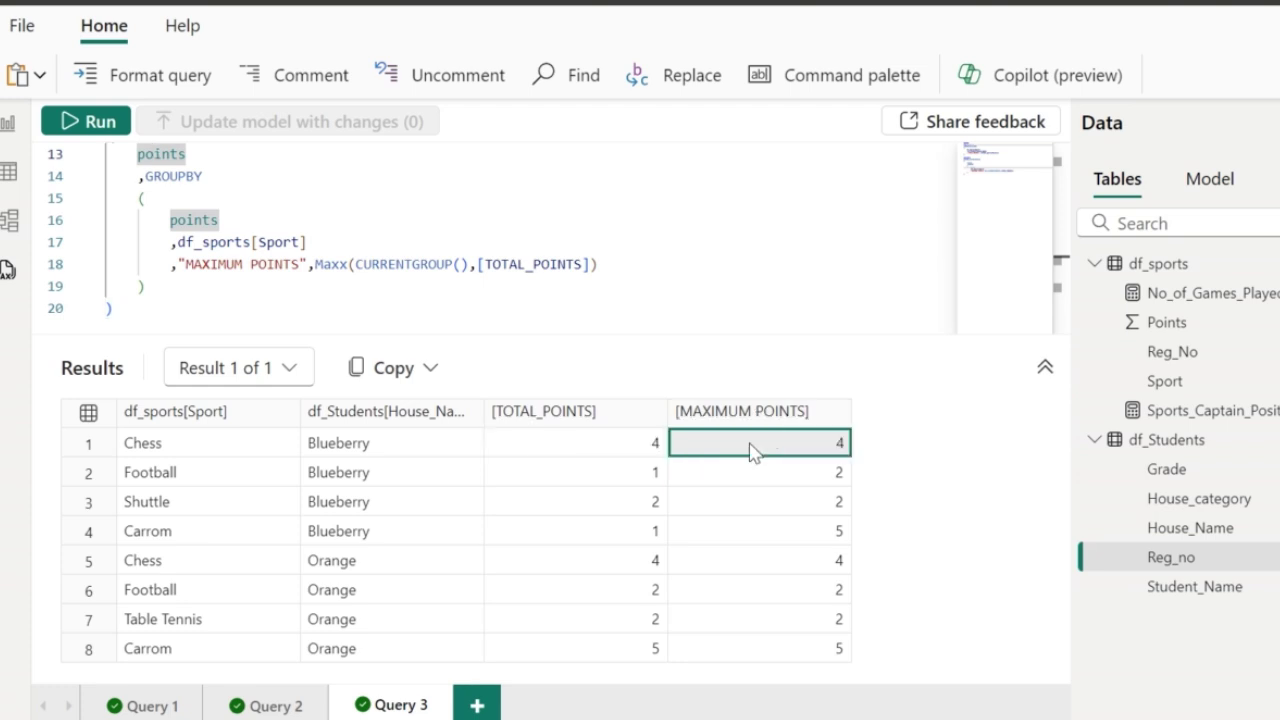
double_click(206, 268)
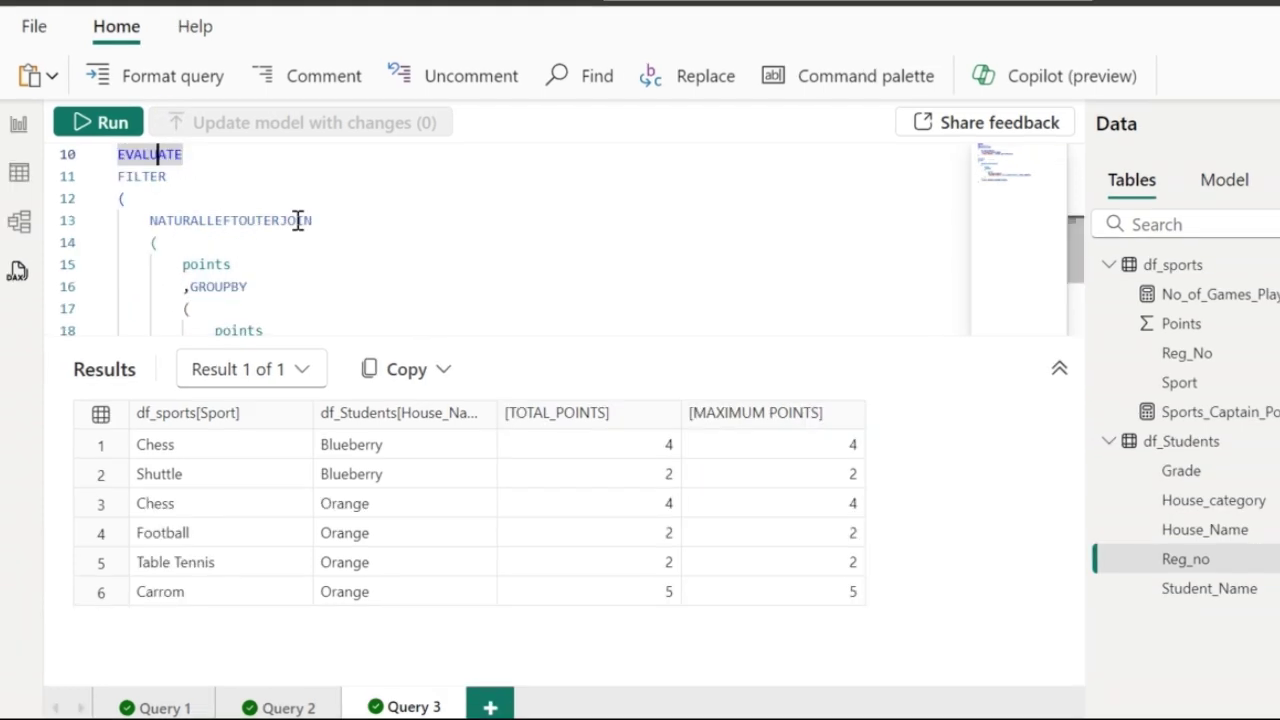
Examine the FILTER wrapped around NATURALLEFTOUTERJOIN, down to its [TOTAL_POINTS]=[MAXIMUM POINTS] condition
double_click(285, 220)
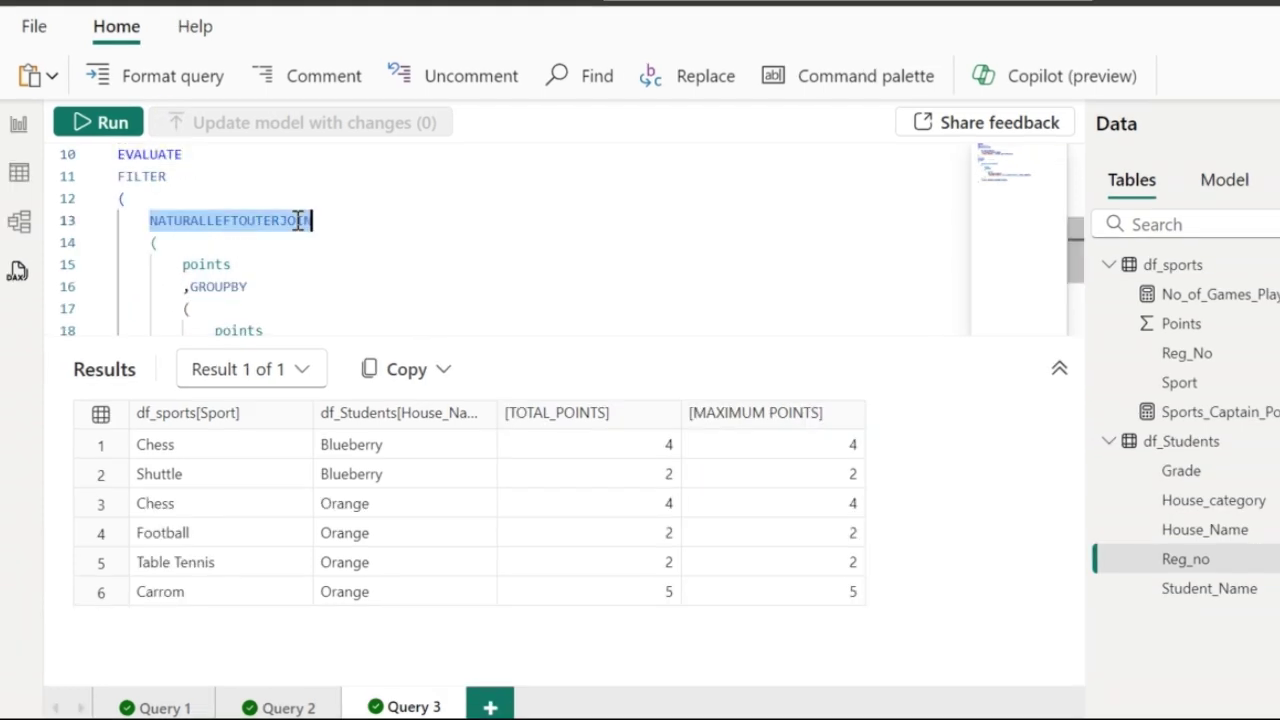
double_click(133, 177)
key("Down")
key("Down")
key("Down")
key("Down")
key("Down")
key("Down")
key("Down")
key("Down")
key("Down")
key("Down")
key("Down")
key("Down")
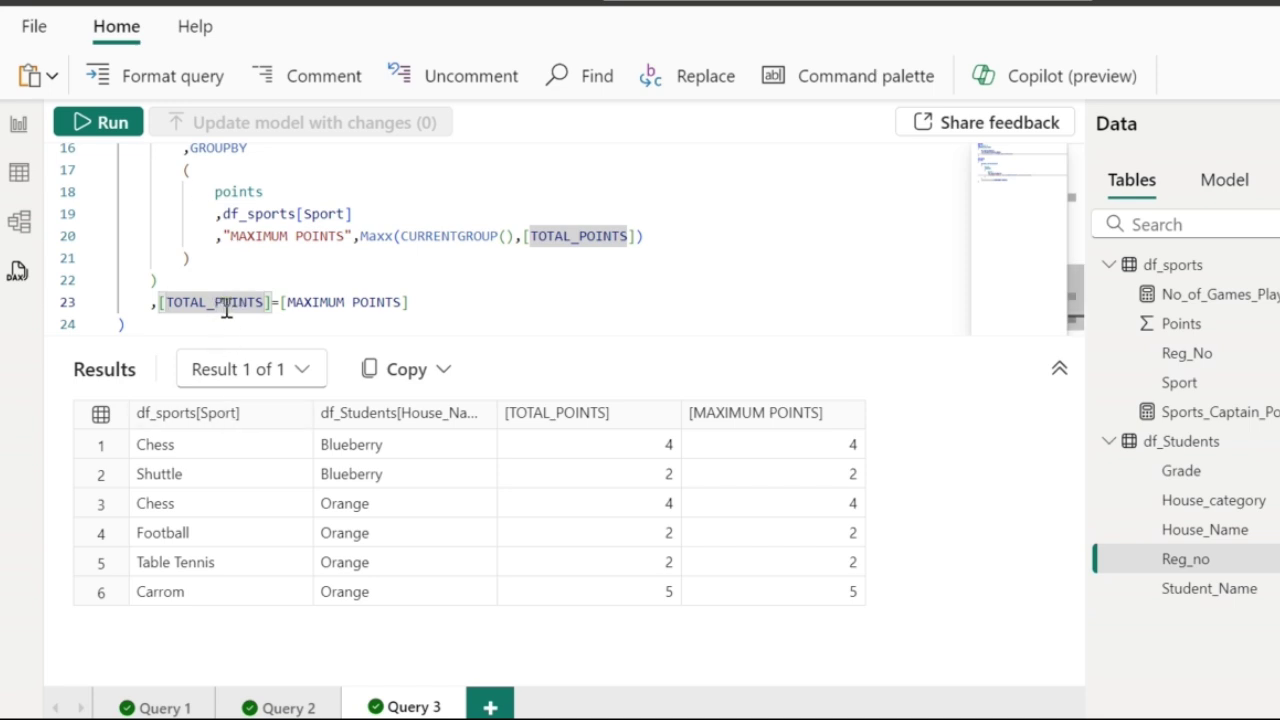
left_click(354, 298)
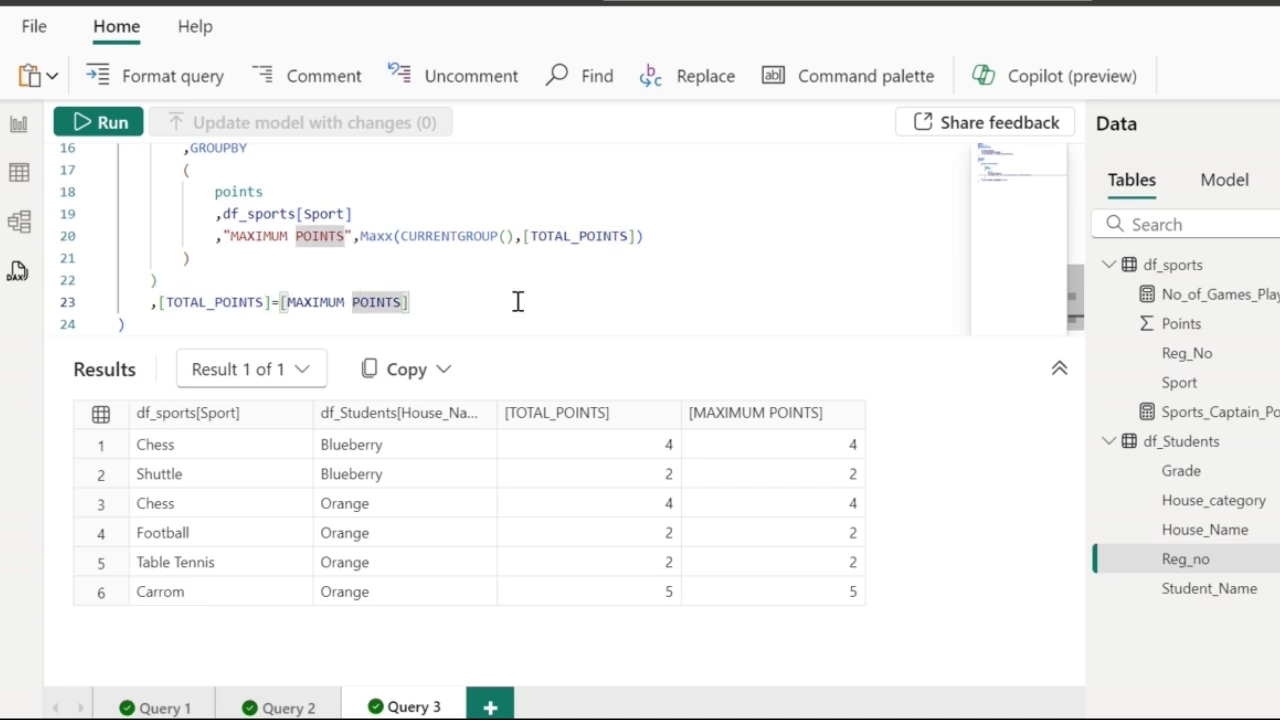
Check the filtered results by comparing TOTAL_POINTS with MAXIMUM POINTS in the Chess row for Blueberry
left_click(645, 500)
left_click(622, 450)
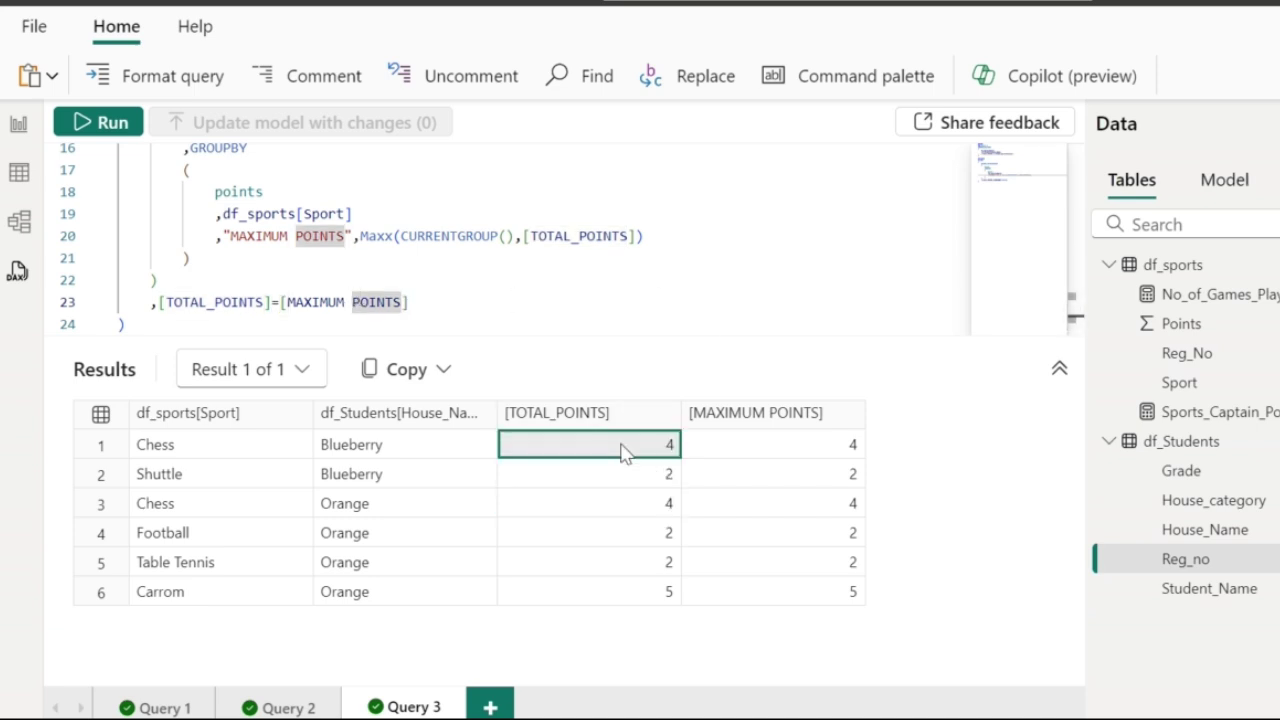
left_click(759, 448)
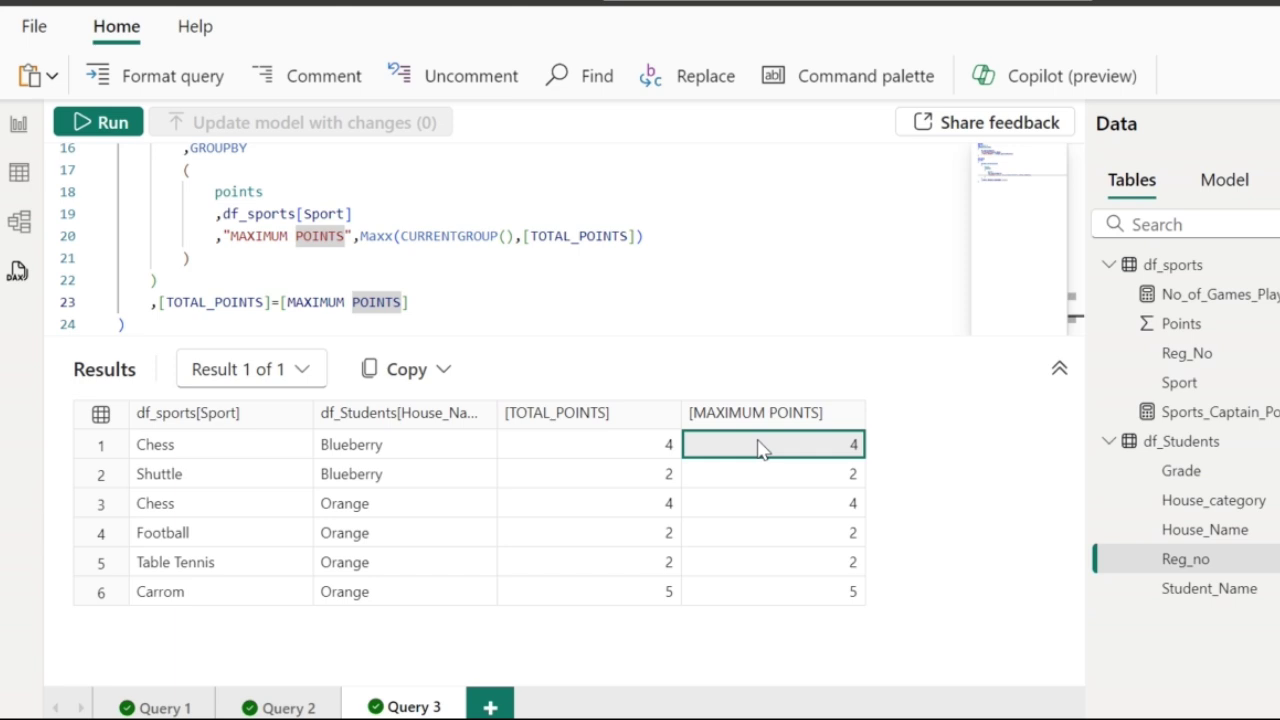
Wrap the FILTER expression after EVALUATE in SELECTCOLUMNS and add df_sports[Sport] as its first output column
scroll(297, 229, "up", 3)
left_click(297, 229)
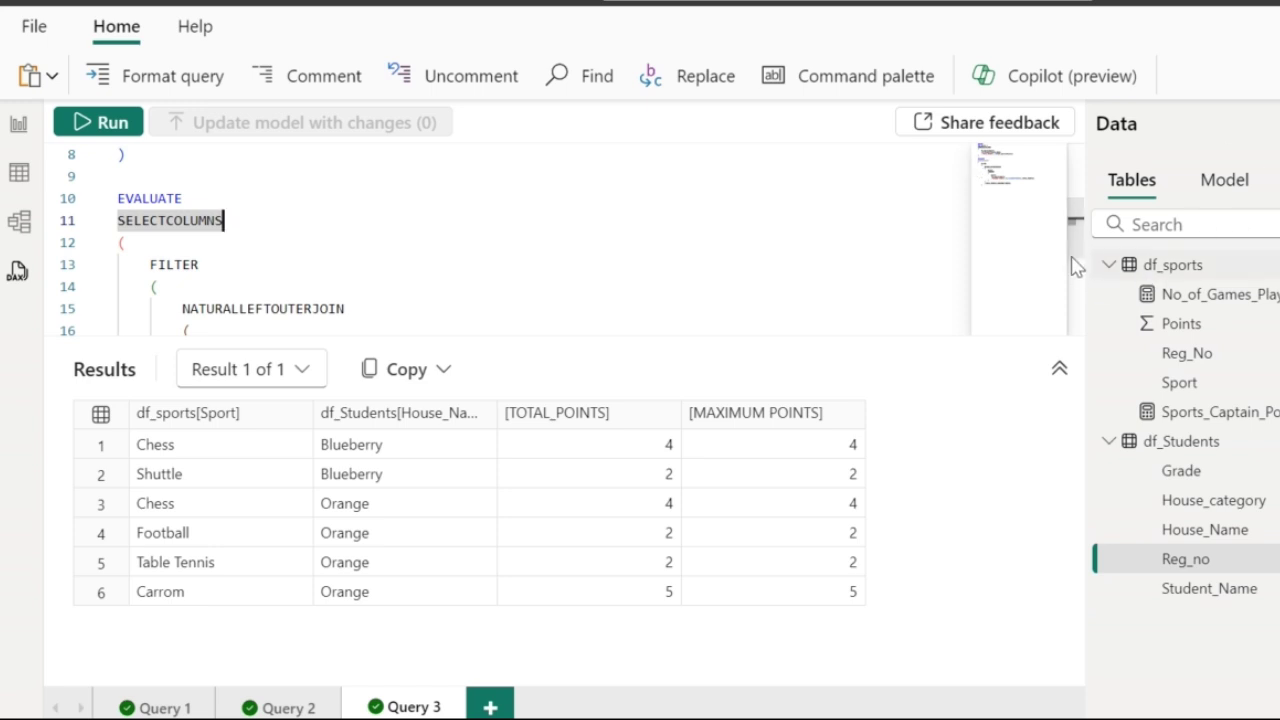
left_click_drag(1077, 243, 1077, 318)
left_click(352, 302)
type(",df")
key("Down")
key("Down")
key("Tab")
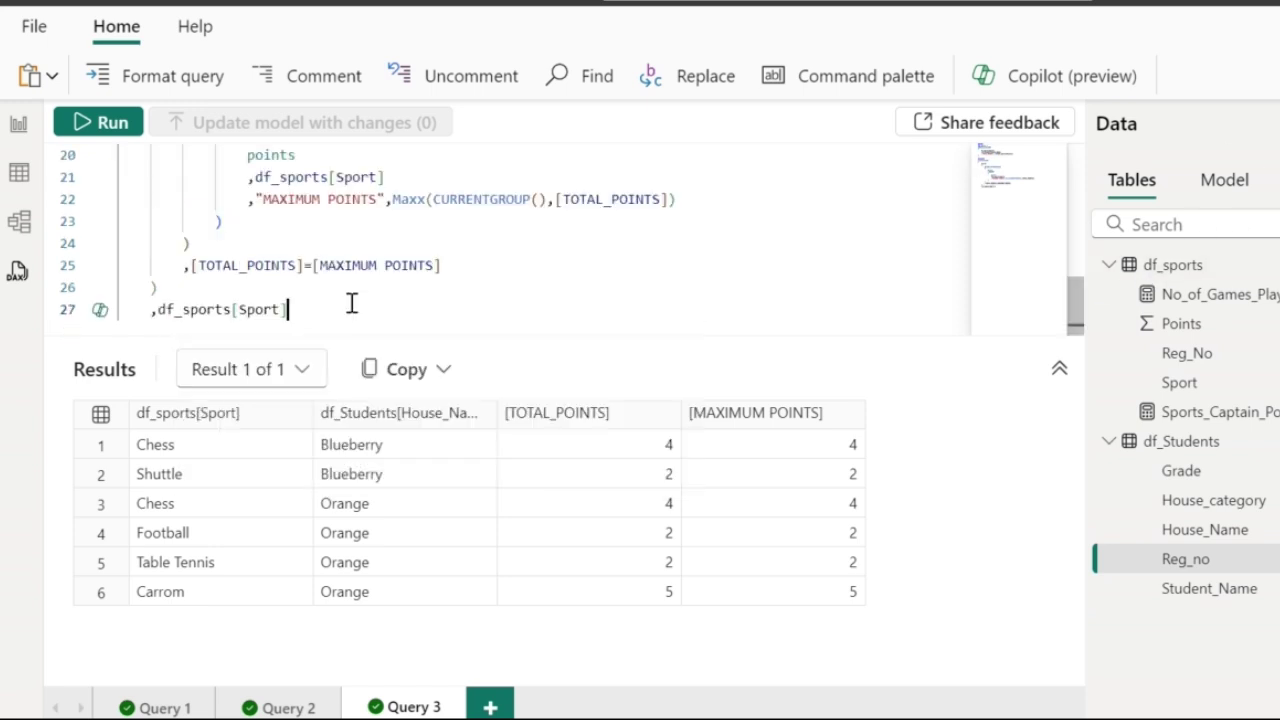
Add df_Students[House_Name] and [MAXIMUM POINTS] to the SELECTCOLUMNS output, close its bracket and run the query
type(",H")
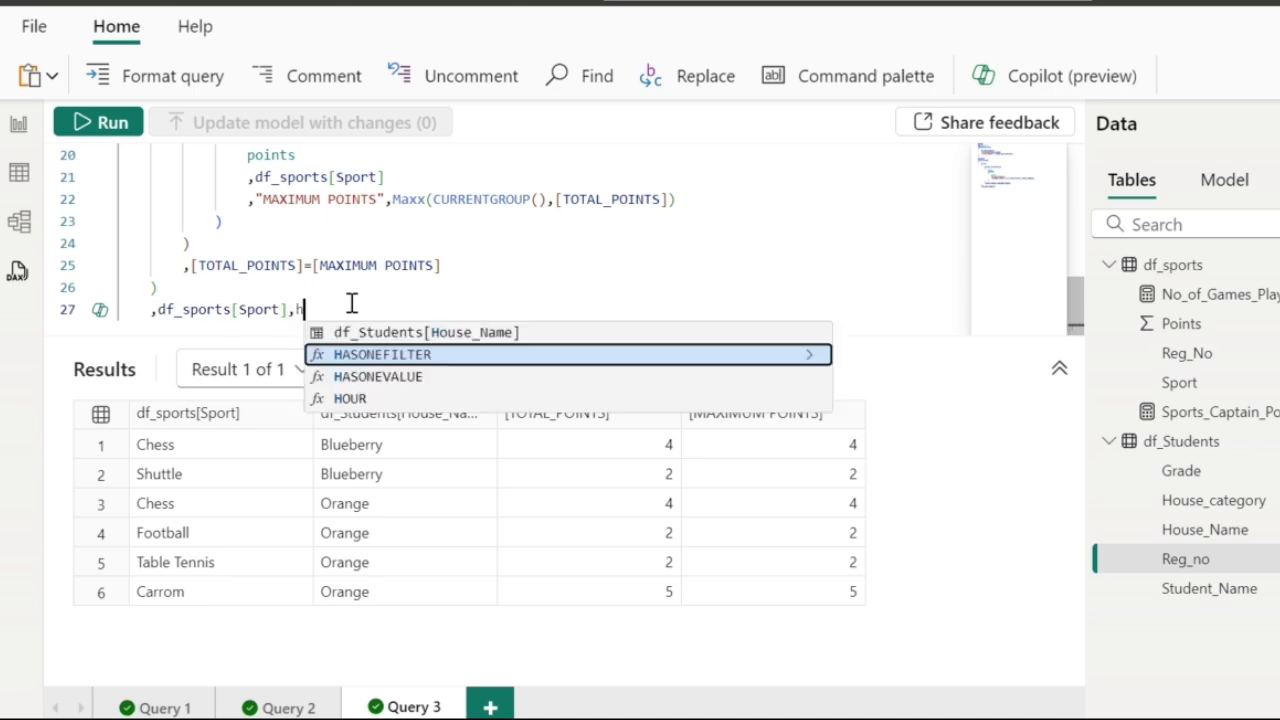
key("Up")
key("Tab")
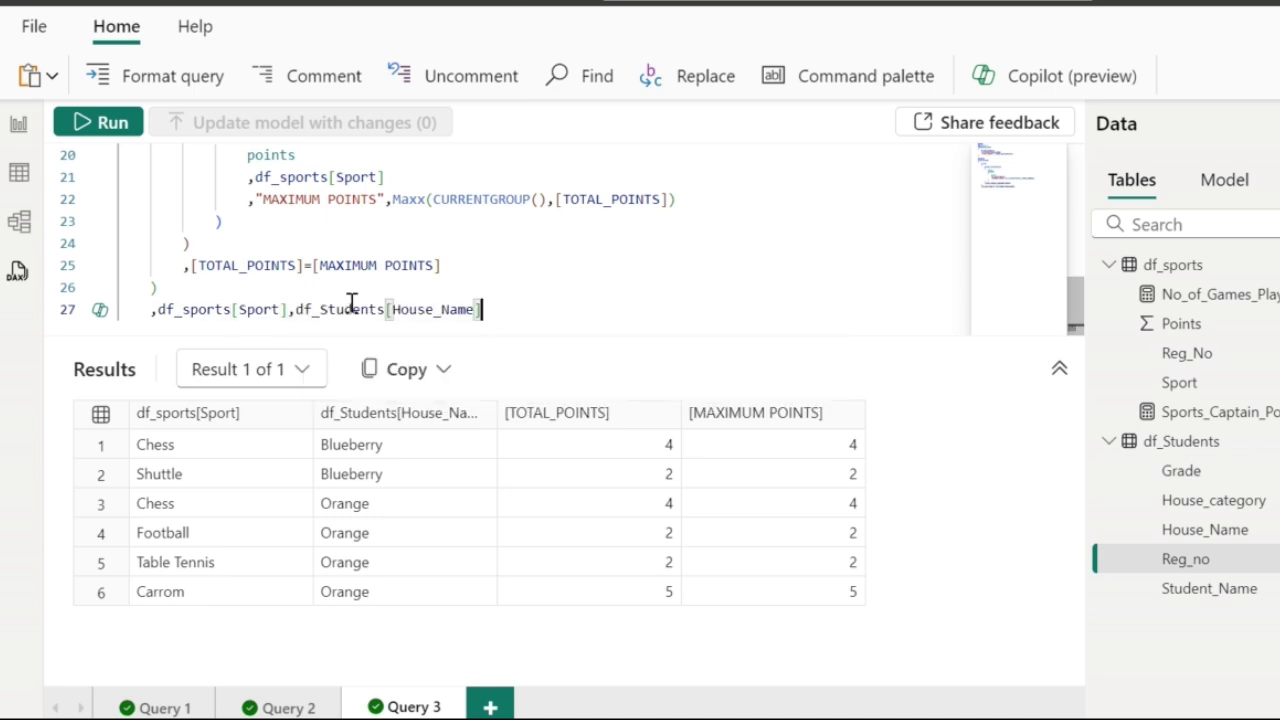
type(",ma")
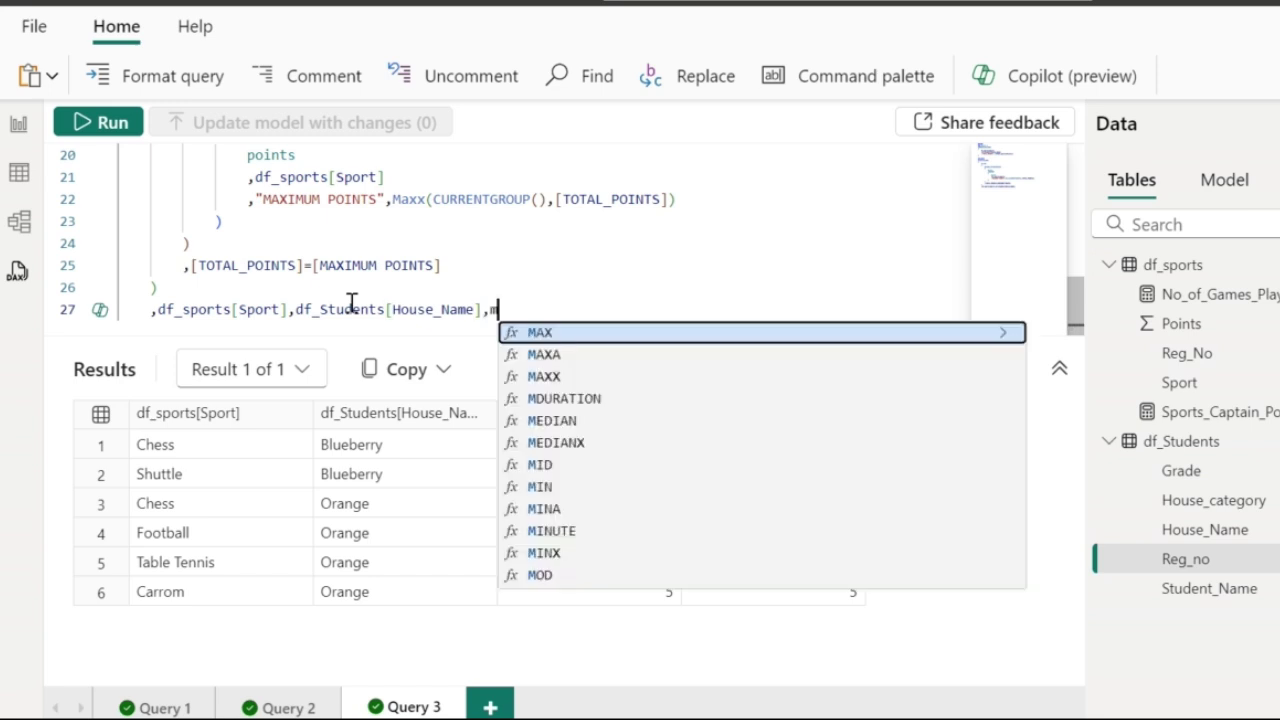
type("x")
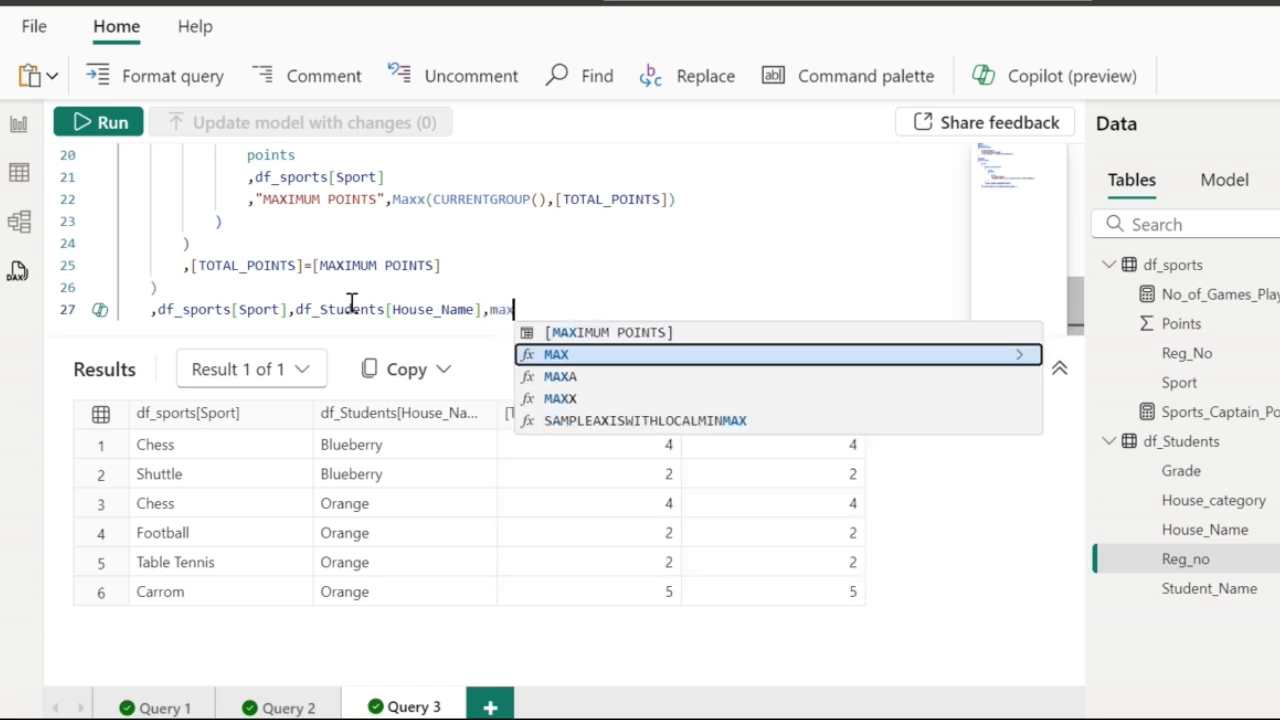
key("Up")
key("Return")
left_click(116, 125)
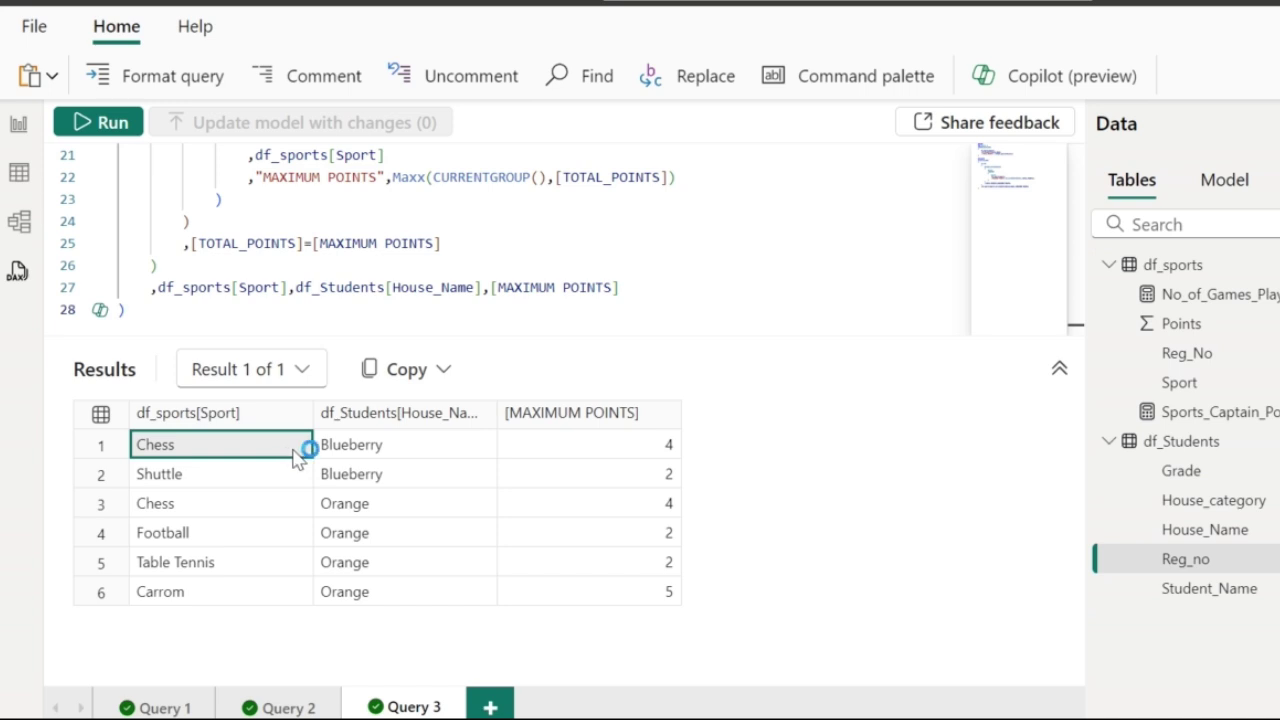
Check the winning houses and their MAXIMUM POINTS in the Chess and Football rows of the results
left_click(388, 451)
left_click(380, 510)
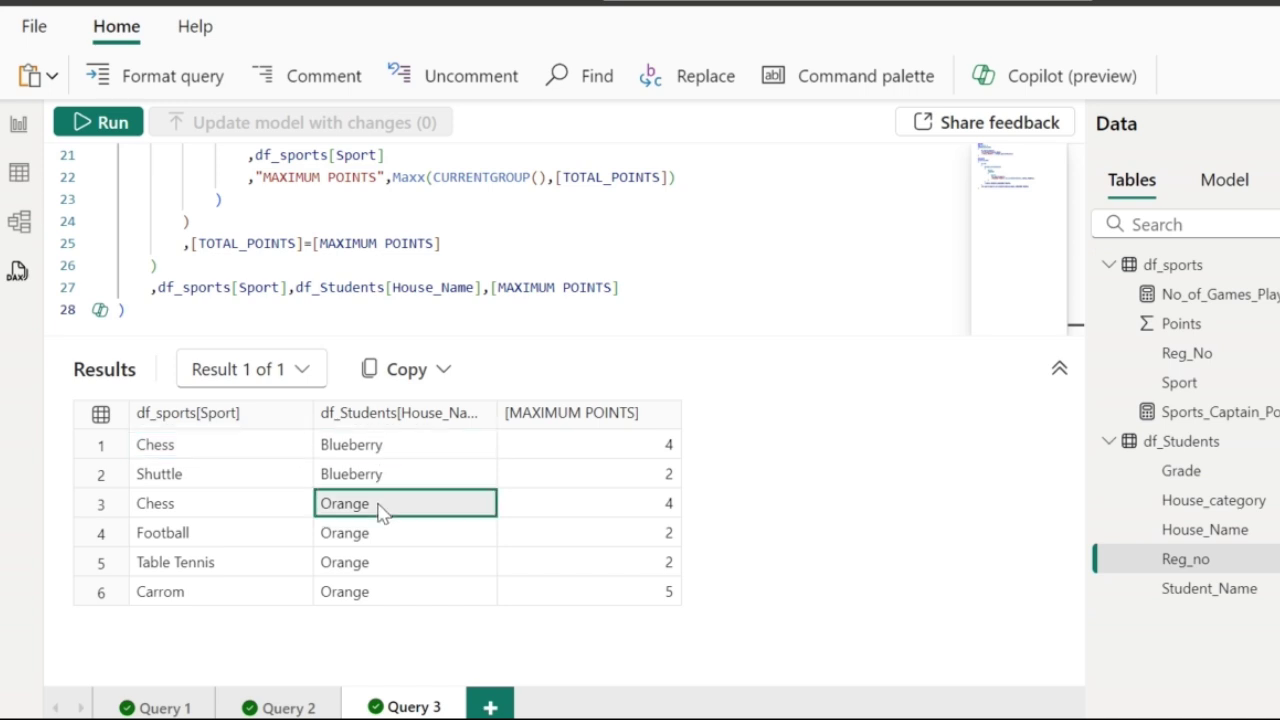
left_click(592, 504)
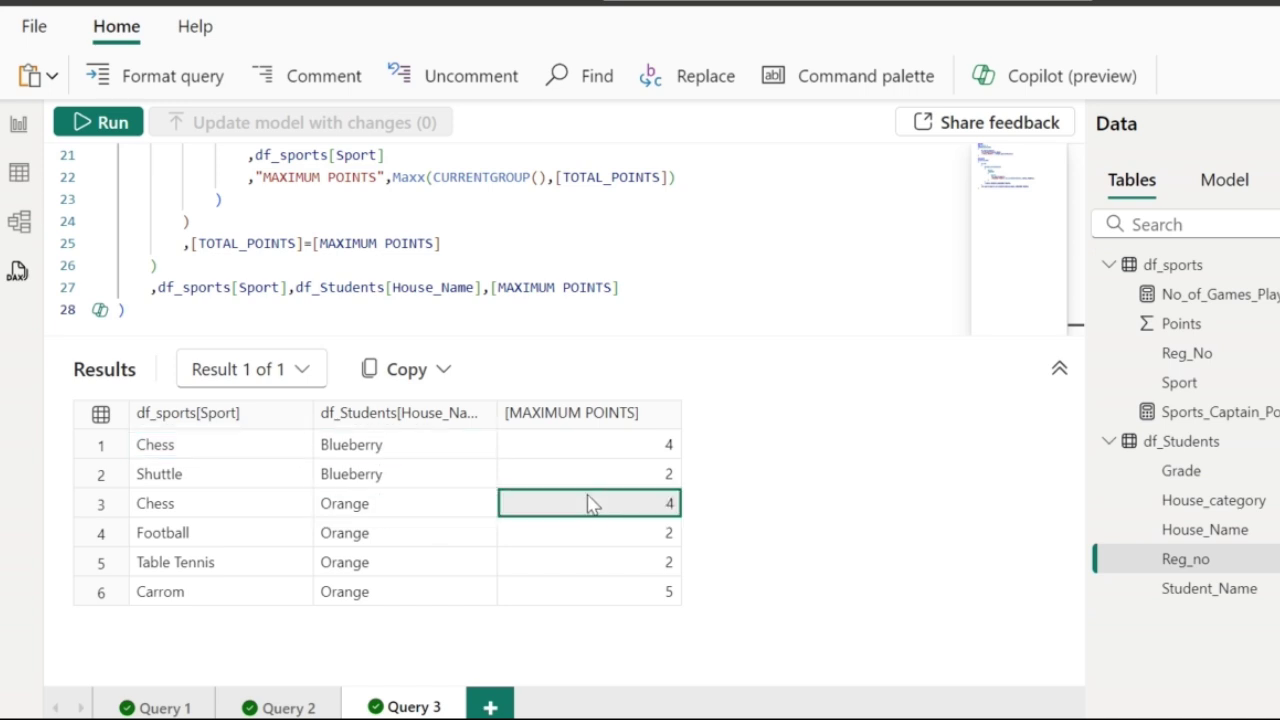
left_click(390, 535)
left_click(156, 544)
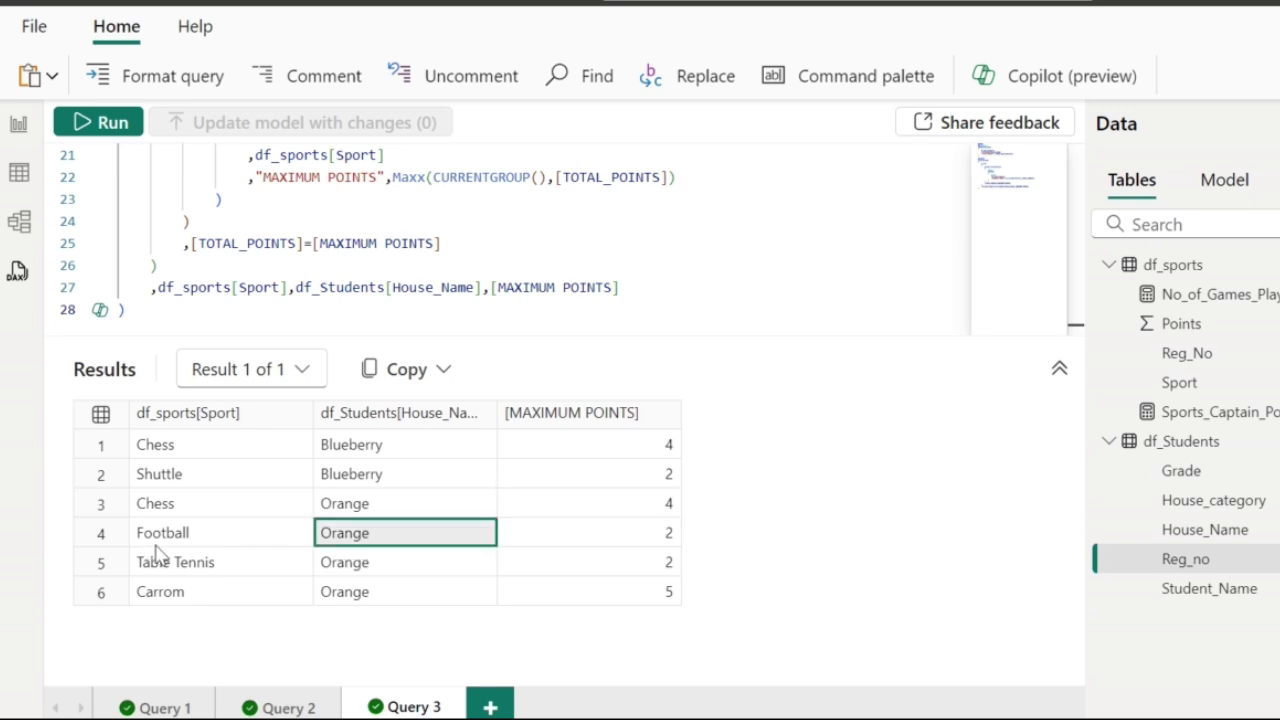
left_click(369, 540)
left_click(611, 543)
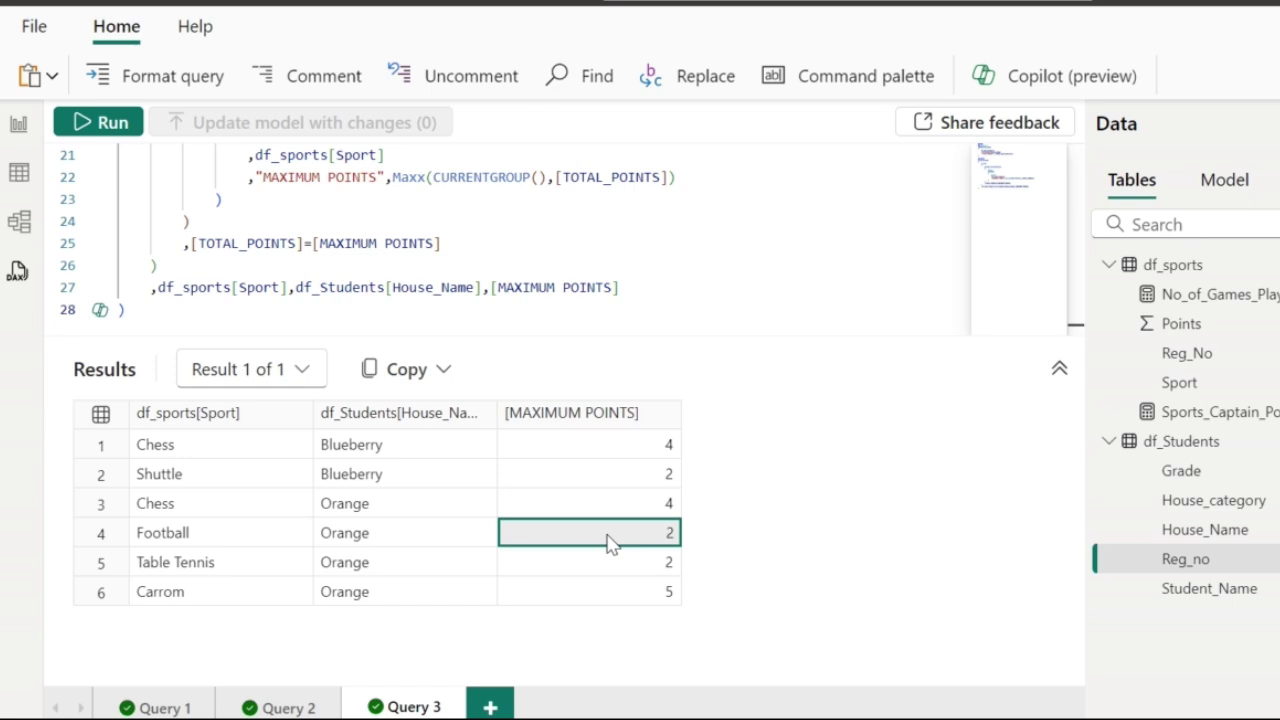
Check the winning house and MAXIMUM POINTS in the Table Tennis and Carrom rows
left_click(228, 571)
left_click(360, 566)
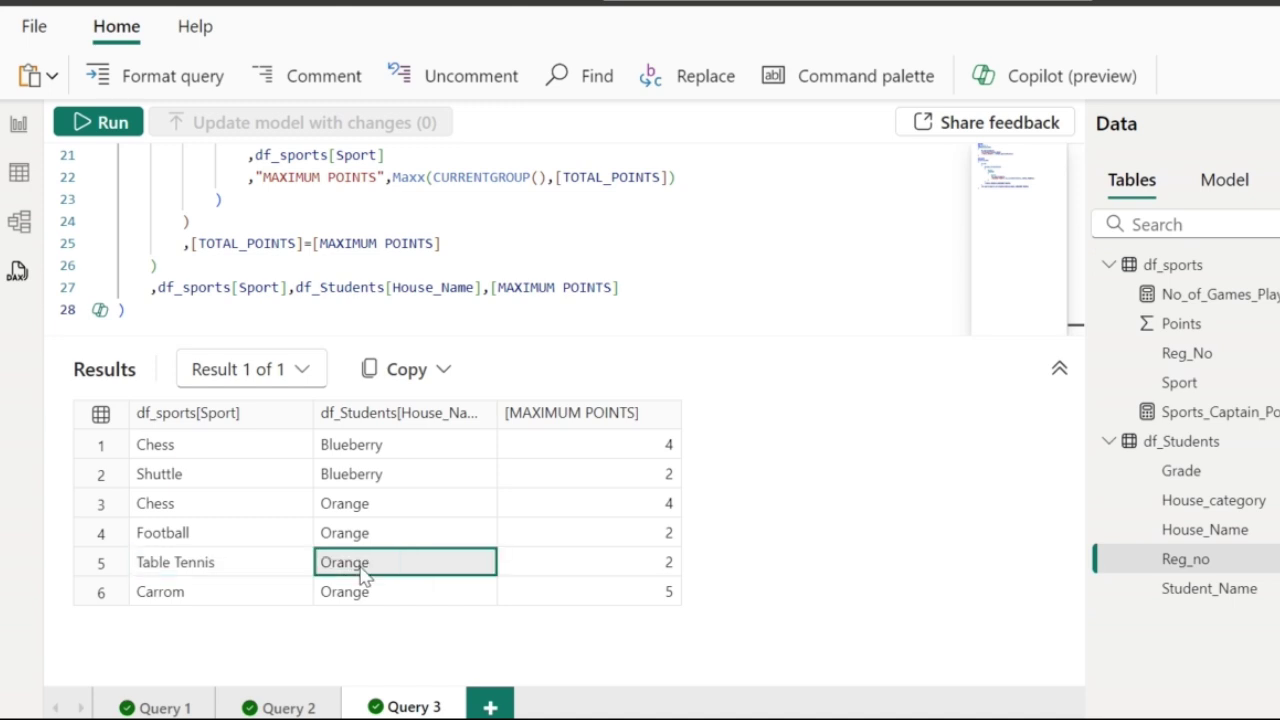
left_click(592, 578)
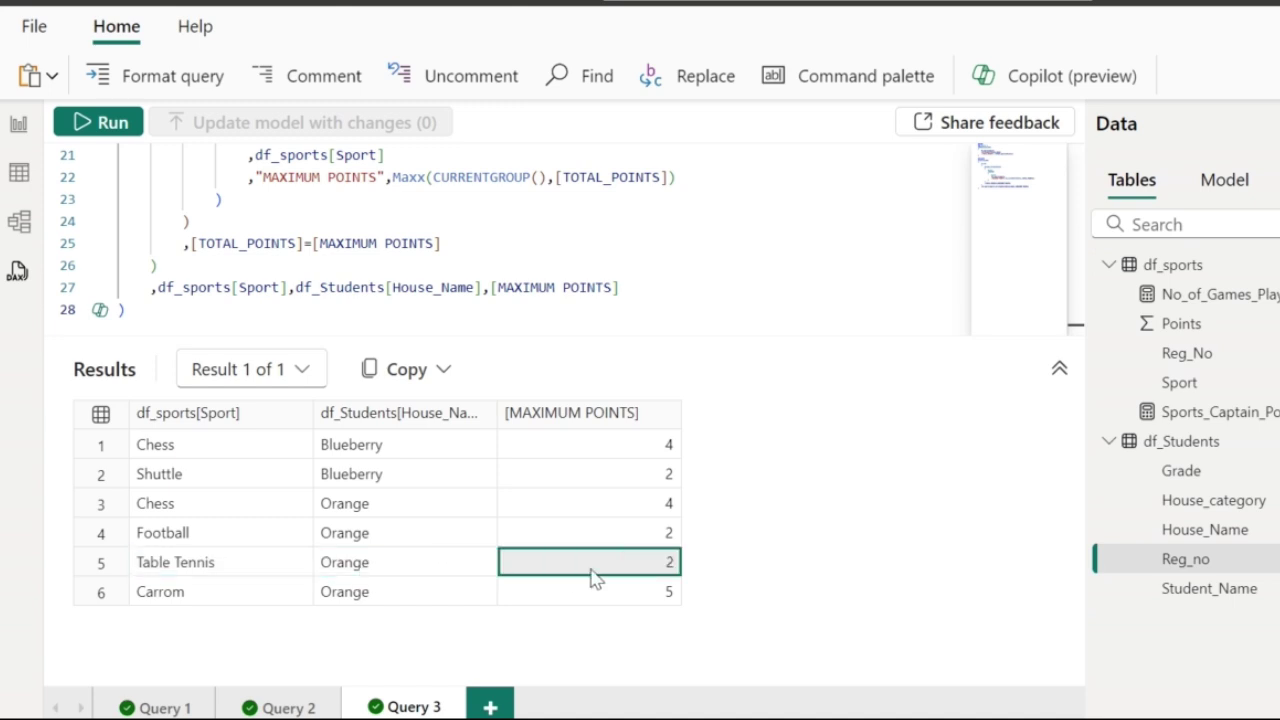
left_click(548, 603)
left_click(301, 600)
left_click(381, 606)
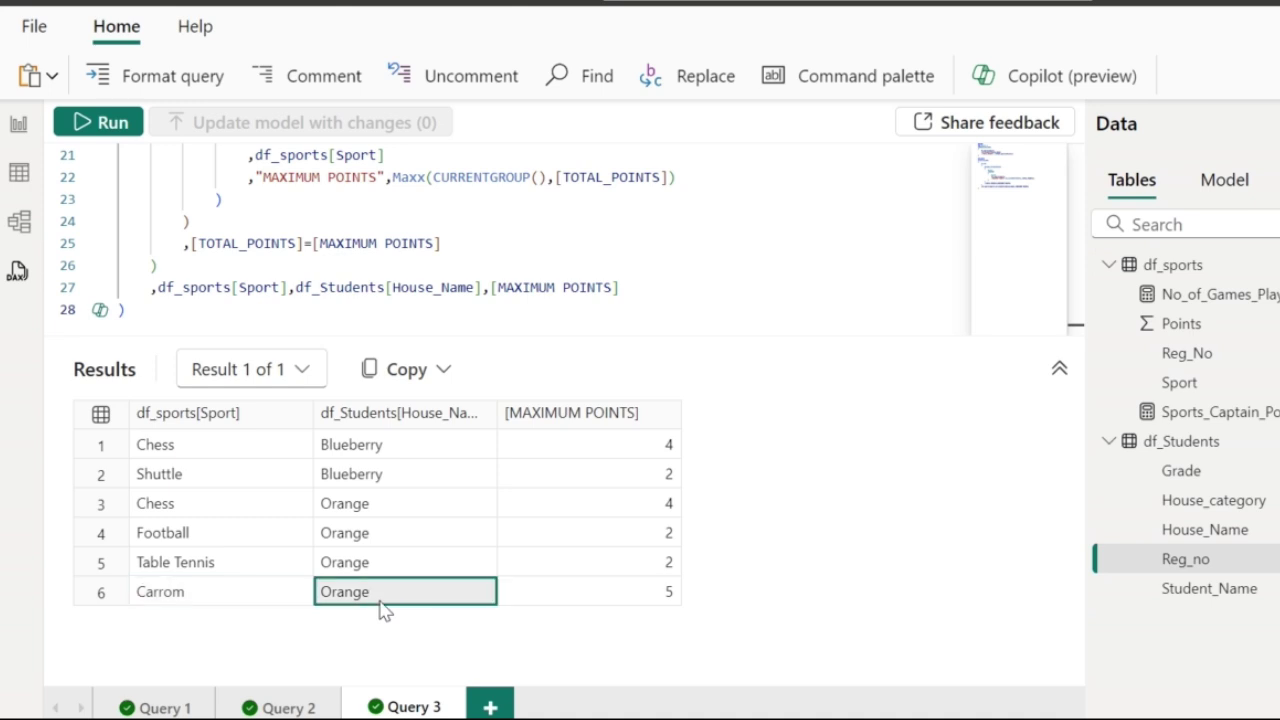
left_click(580, 604)
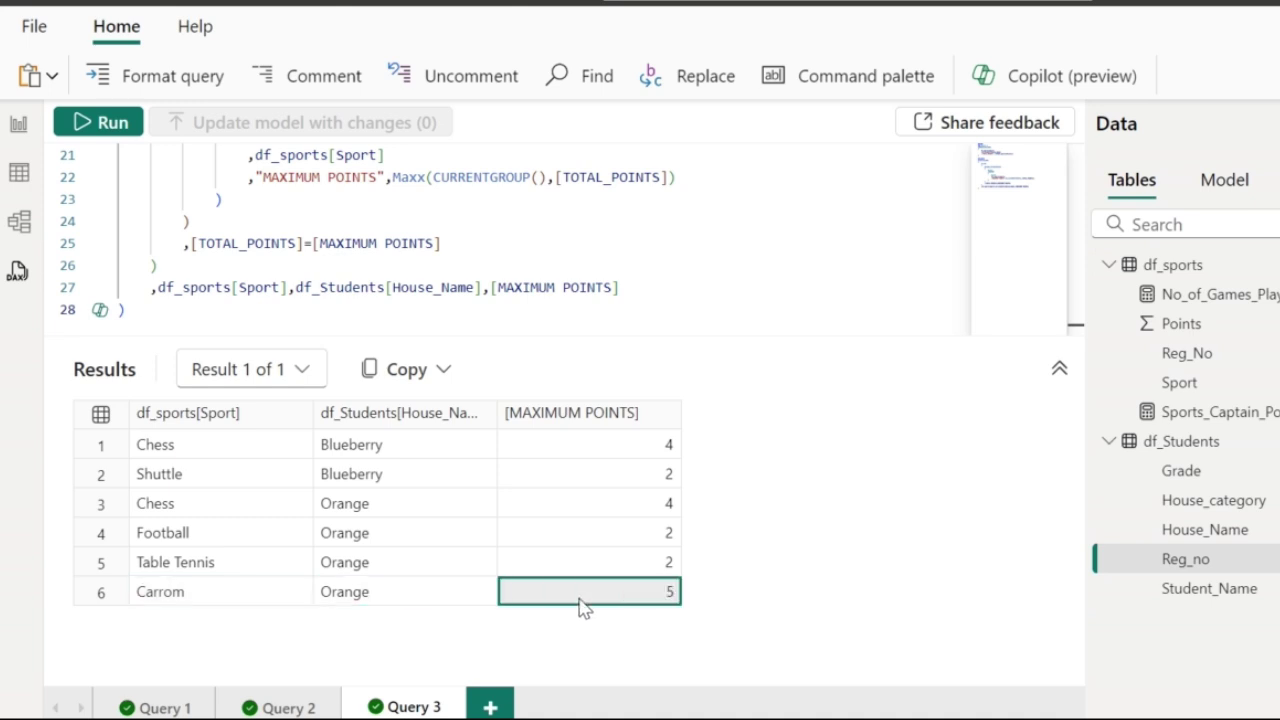
Check the Shuttle row's sport, house name and MAXIMUM POINTS
left_click(193, 474)
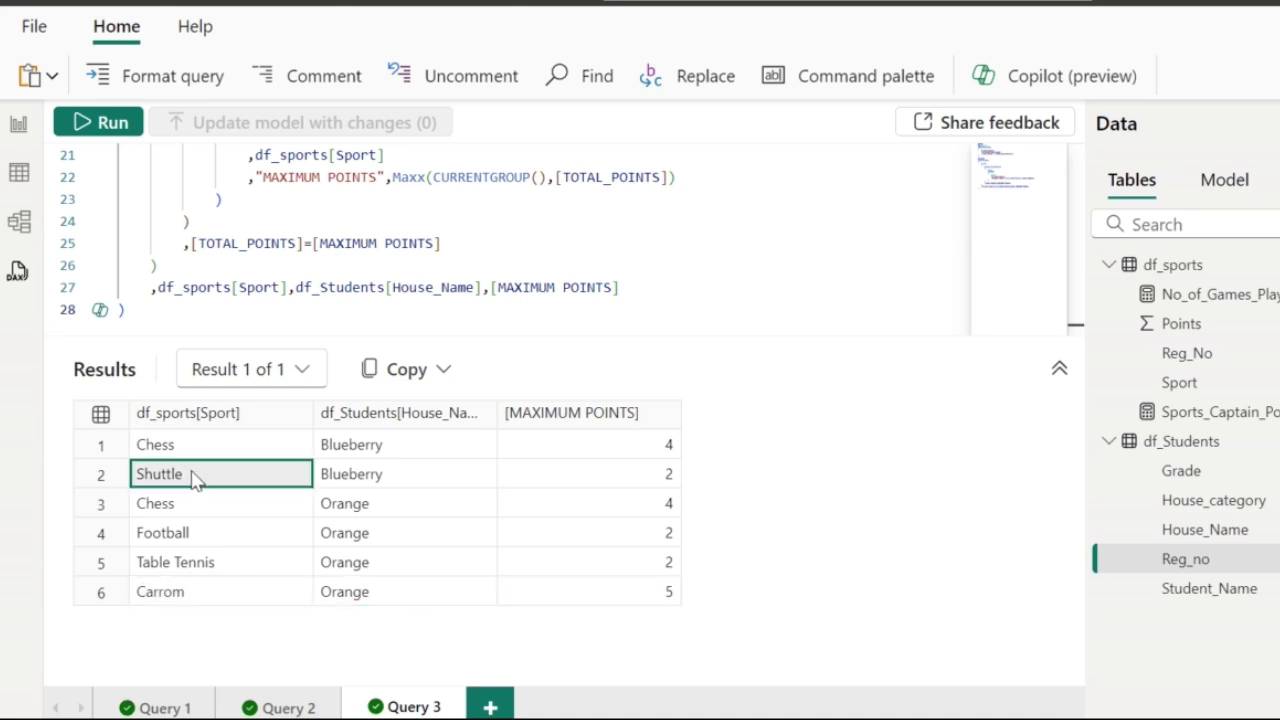
left_click(340, 470)
left_click(548, 474)
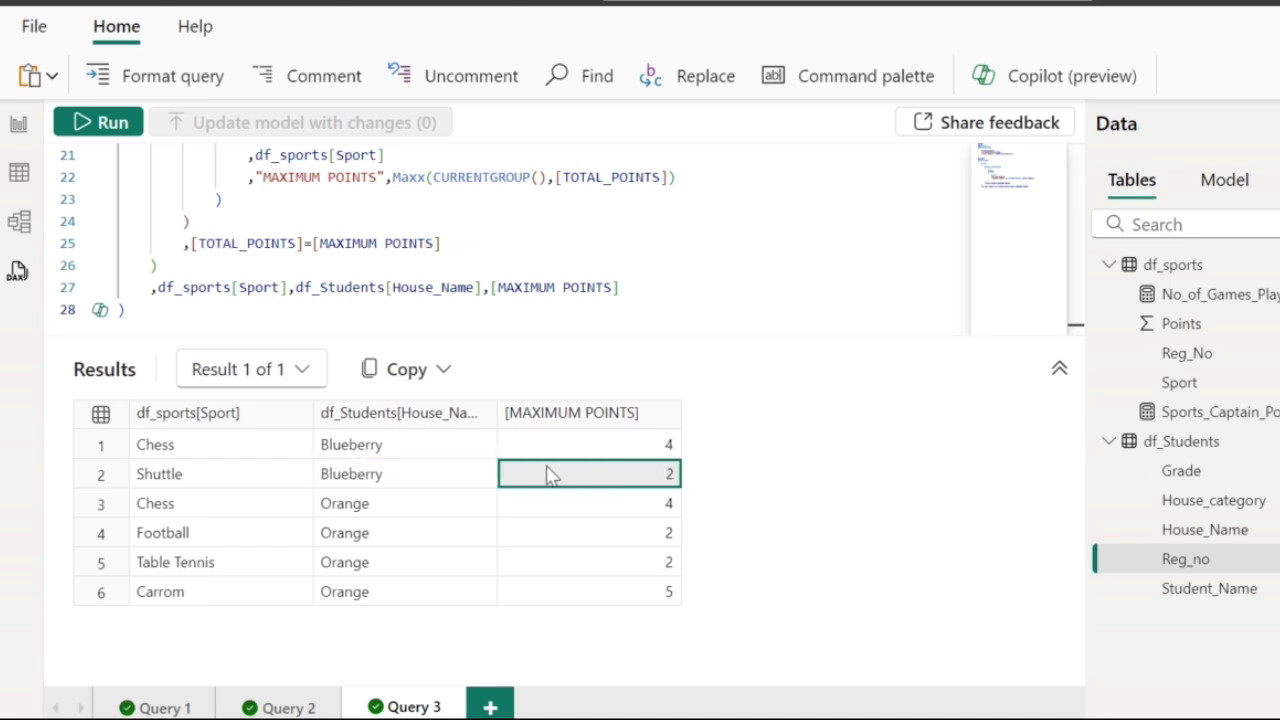